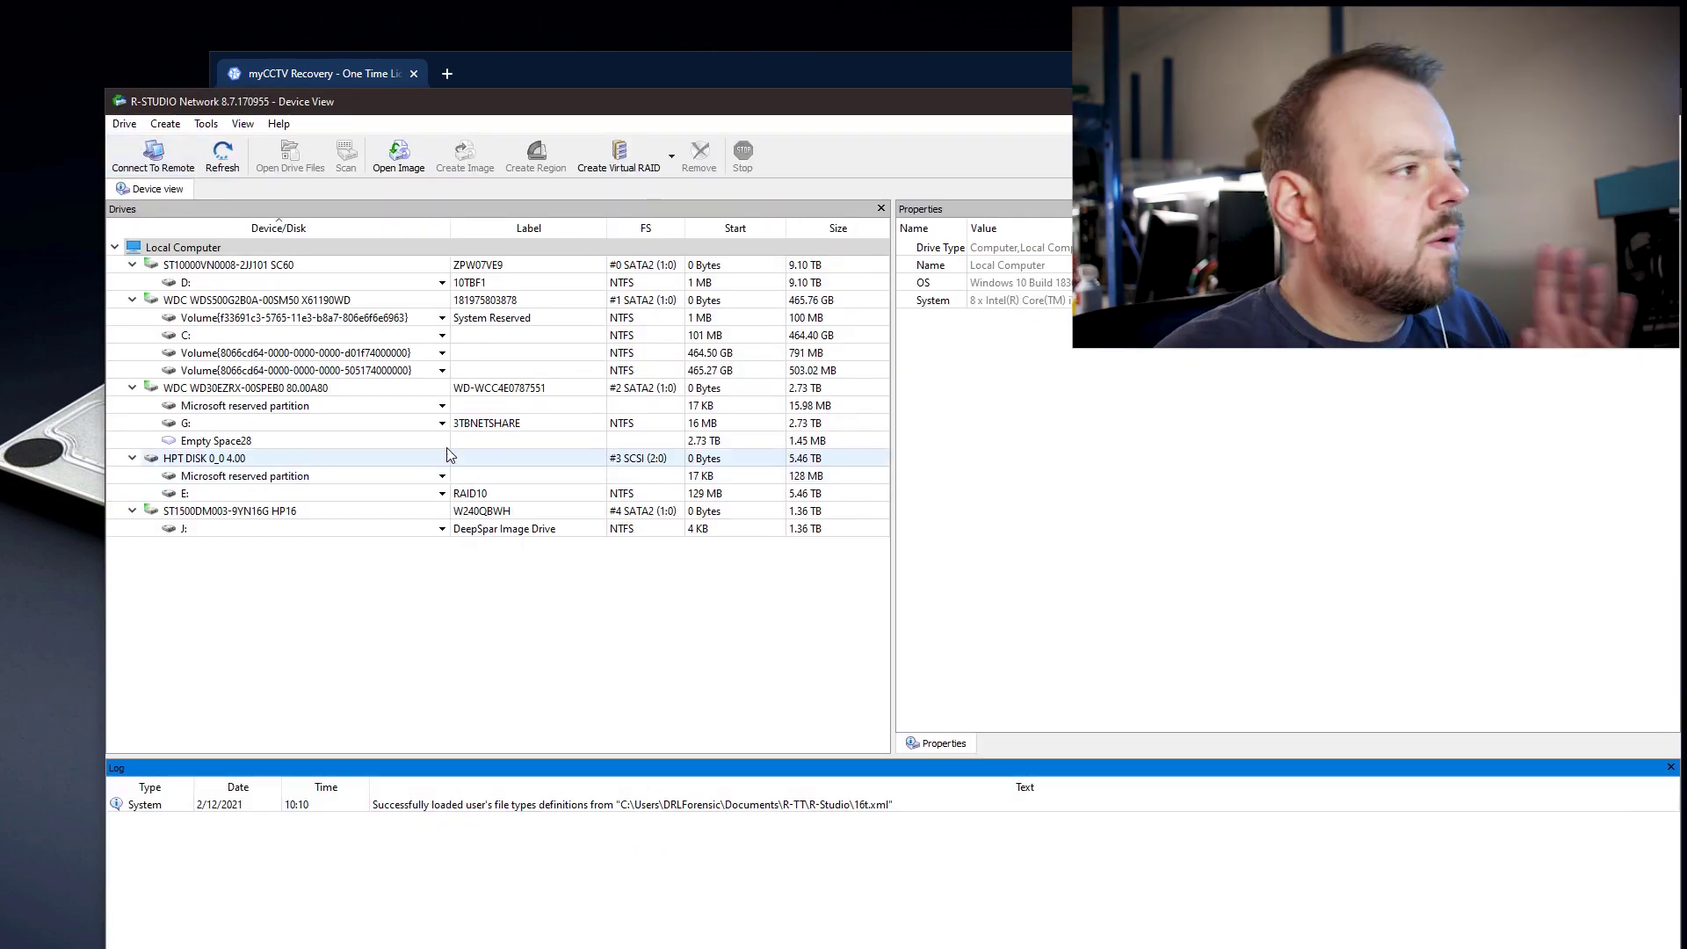
- Open the disk image image001.bin from the DeepSpar Image Drive (J:)
left_click(123, 123)
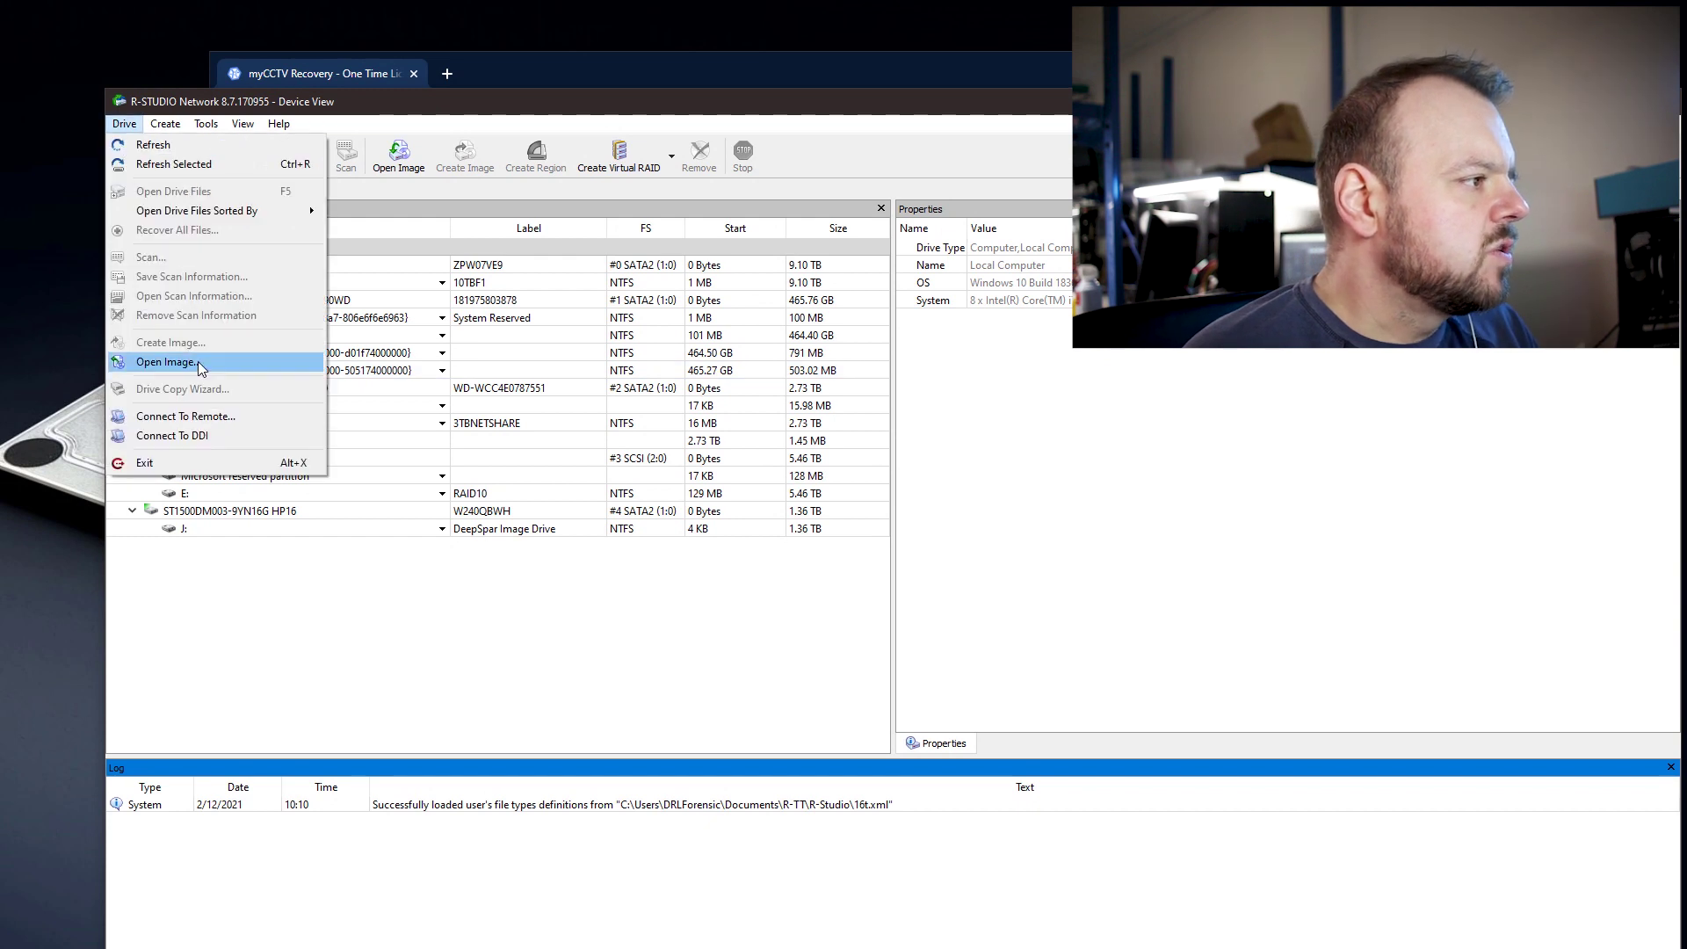
left_click(166, 361)
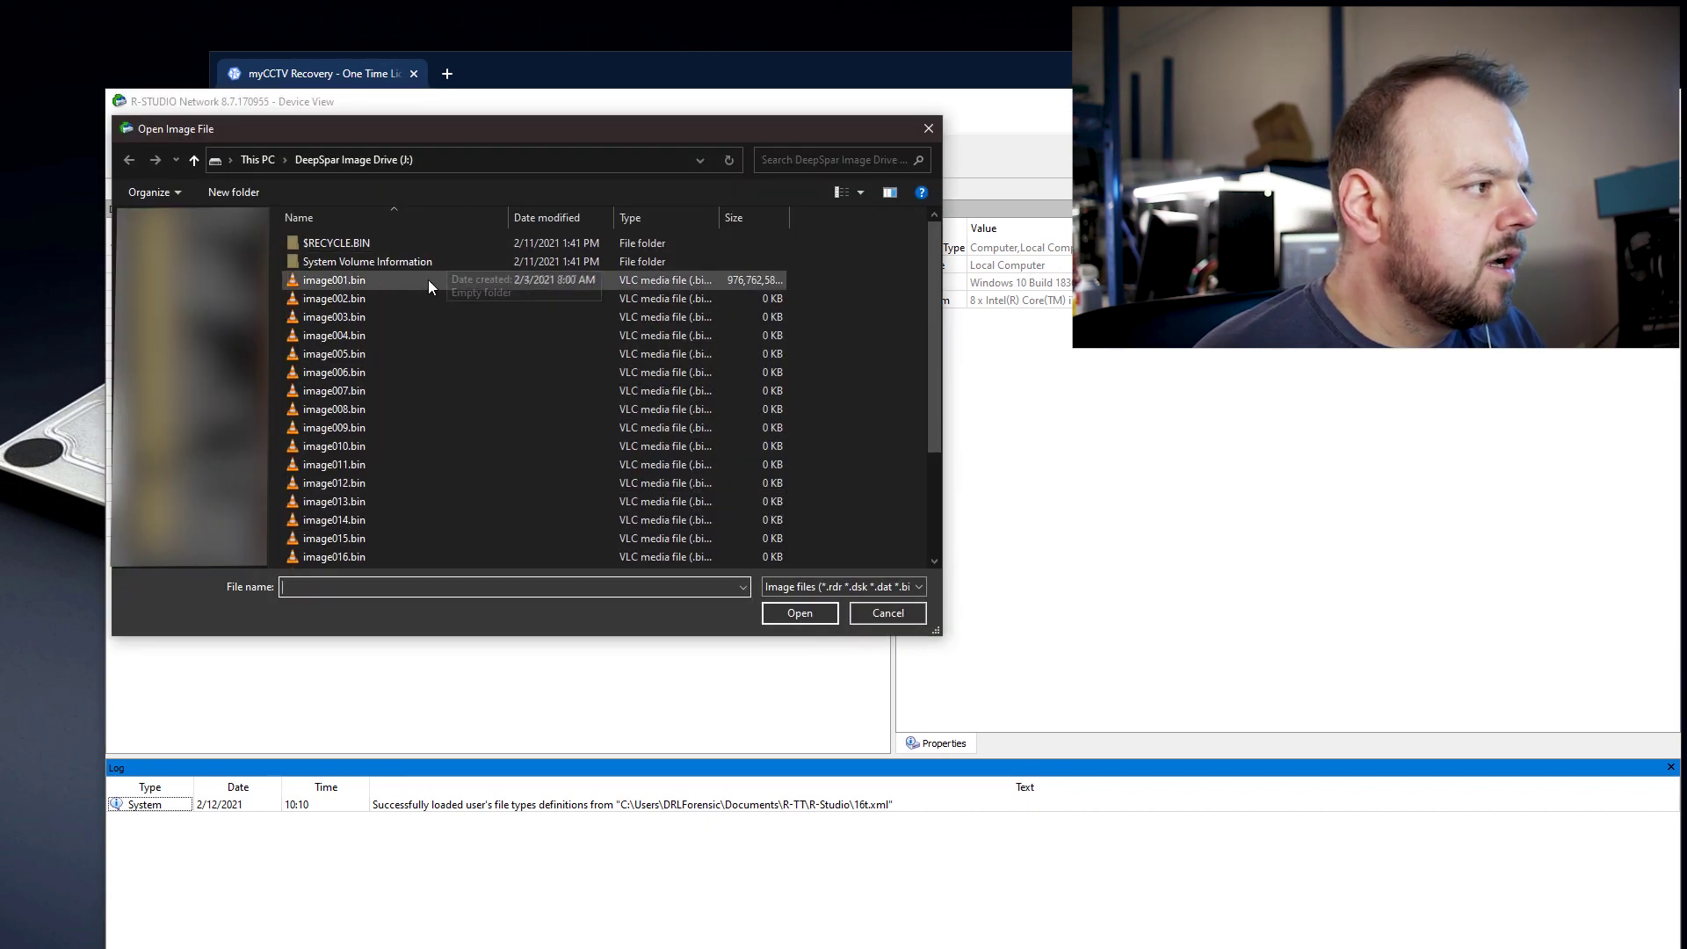
left_click(334, 280)
left_click(799, 612)
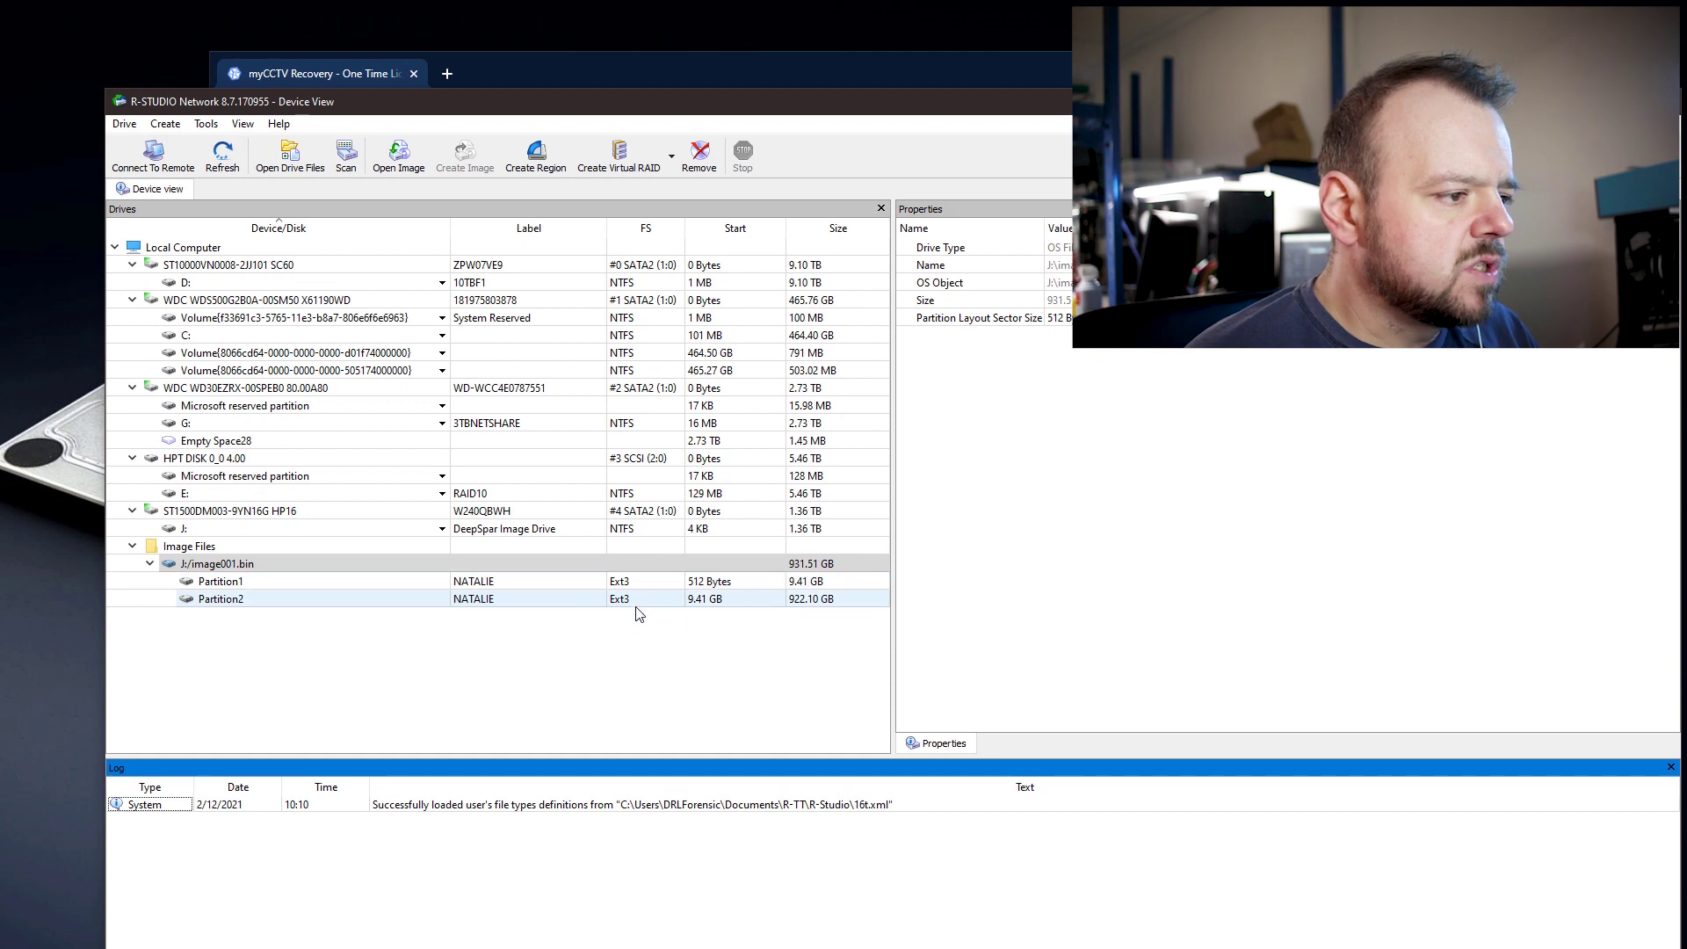
- Open Partition2 of image001.bin and examine the .ssf recording files in its root folder
left_click(274, 606)
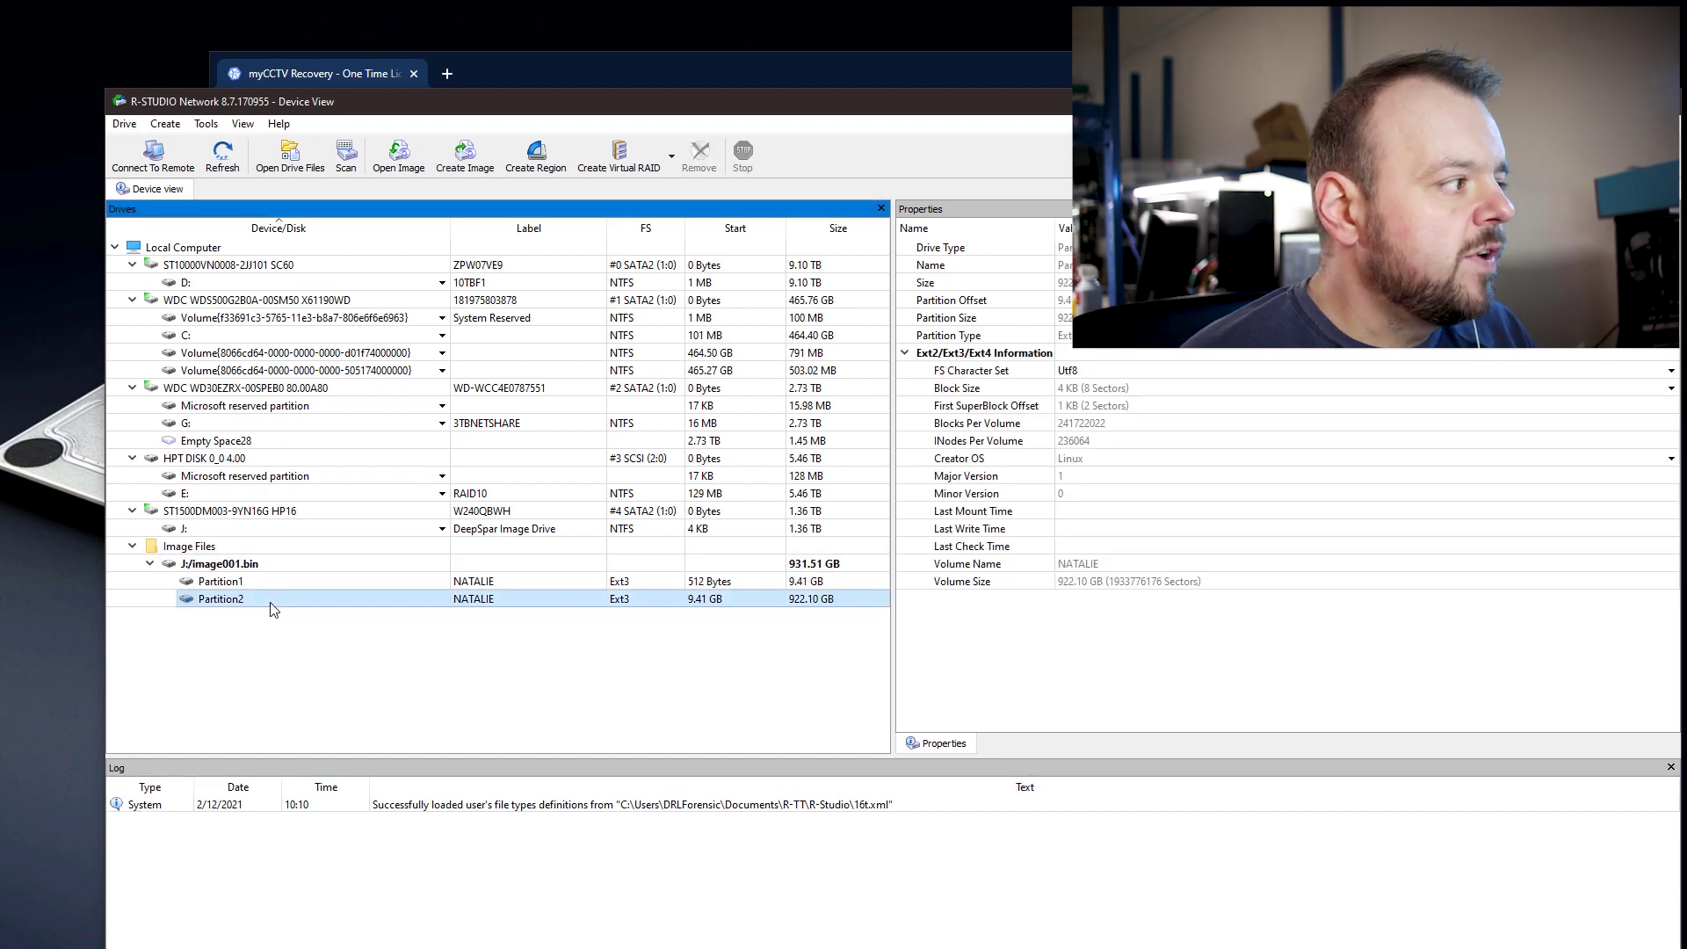
double_click(439, 602)
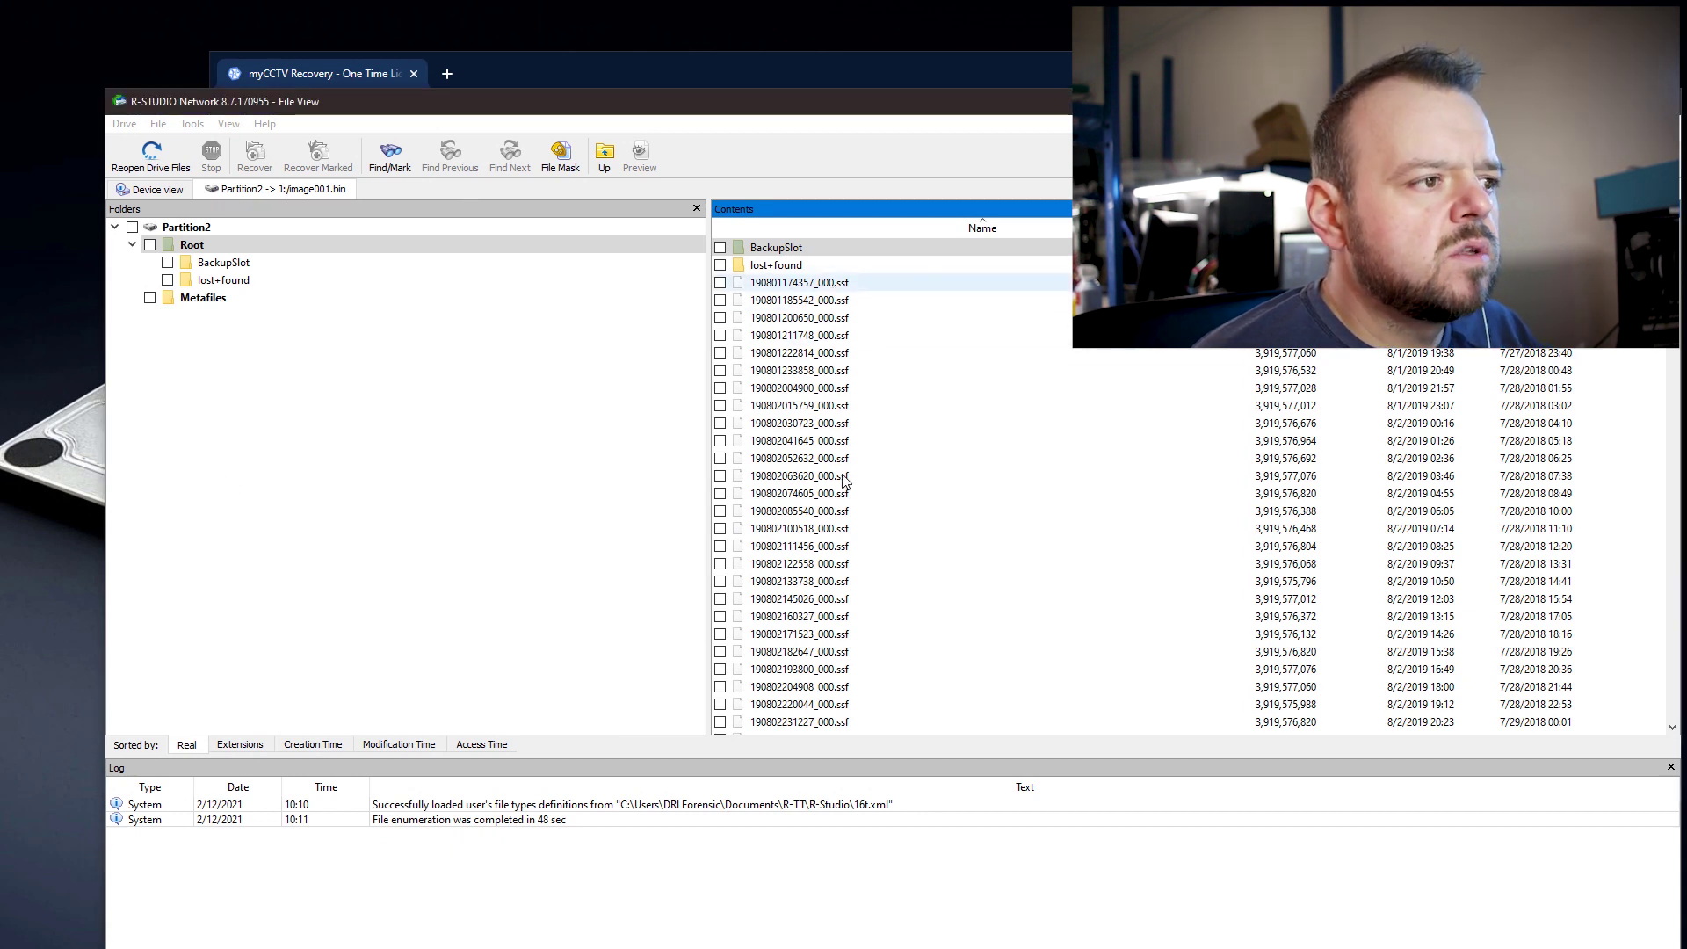
left_click(827, 429)
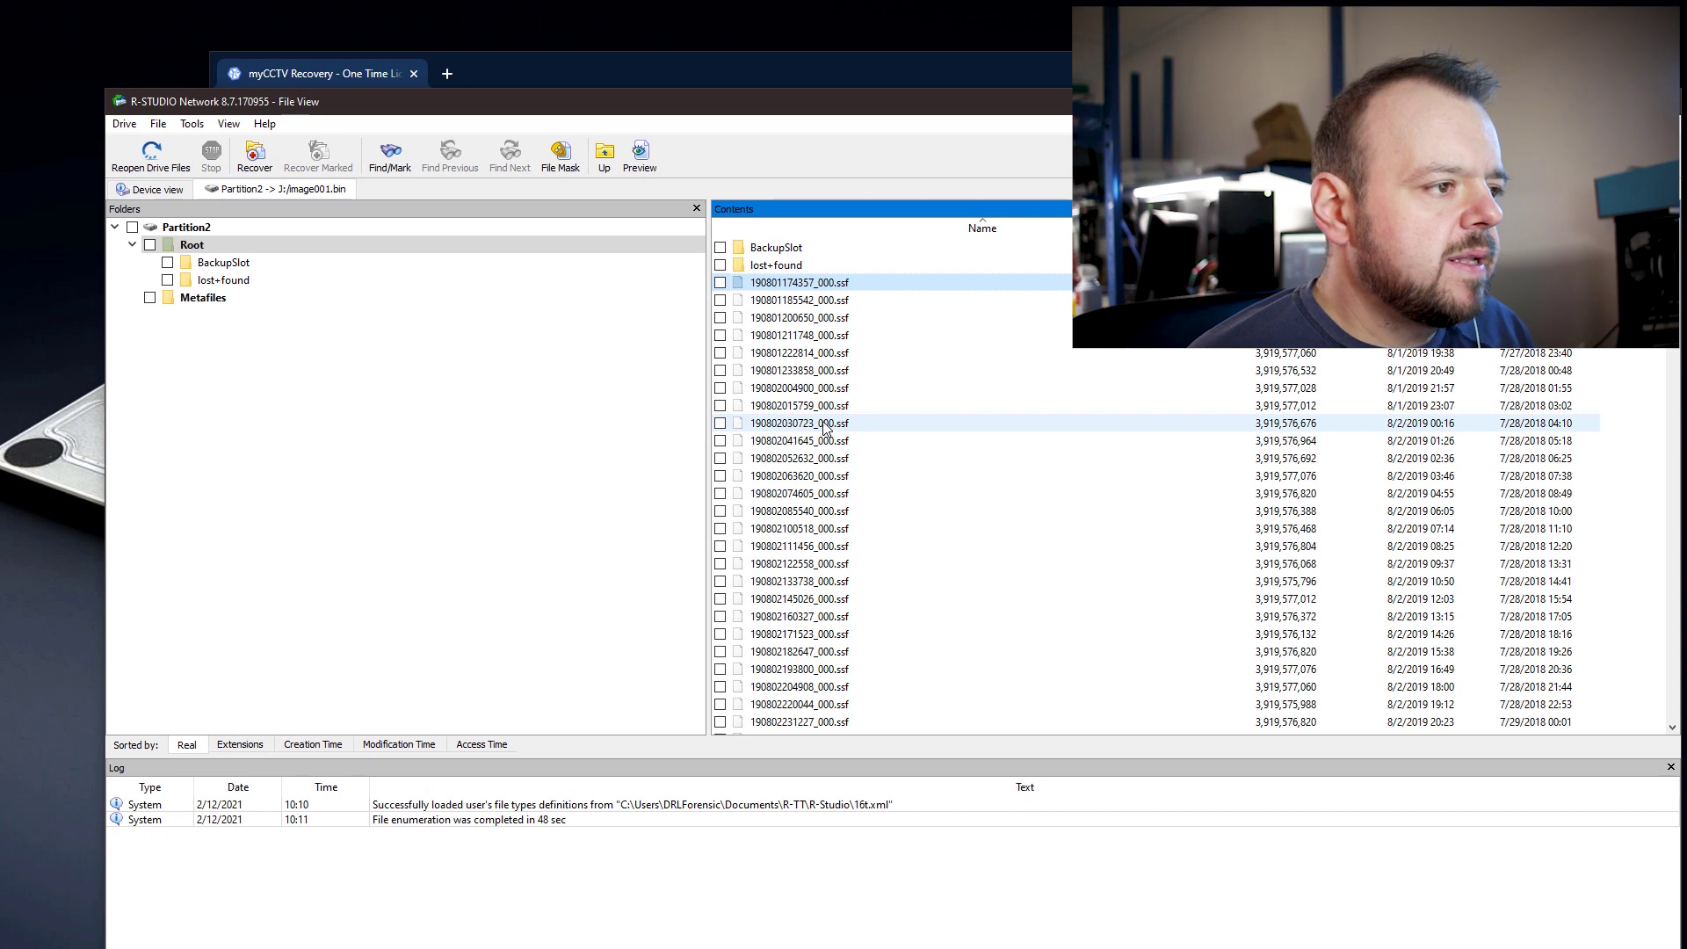
left_click_drag(1671, 279, 1672, 233)
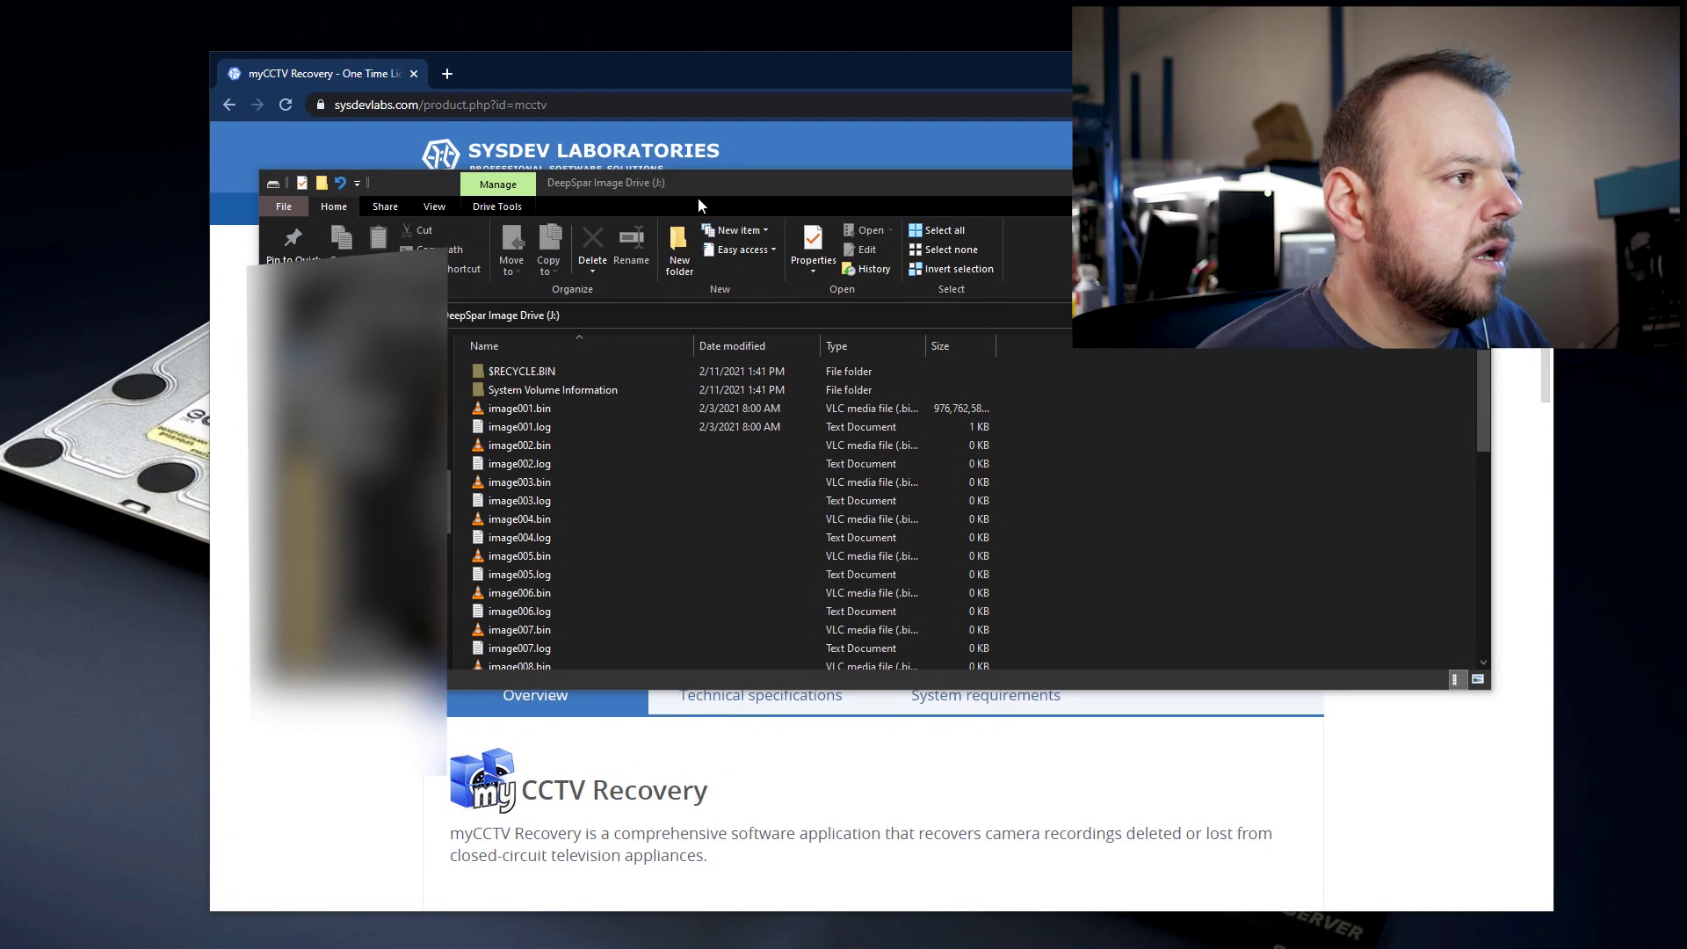
- Switch to File Explorer, open image001.log to check the clone's MD5 hash, and close the log
left_click_drag(697, 198, 699, 246)
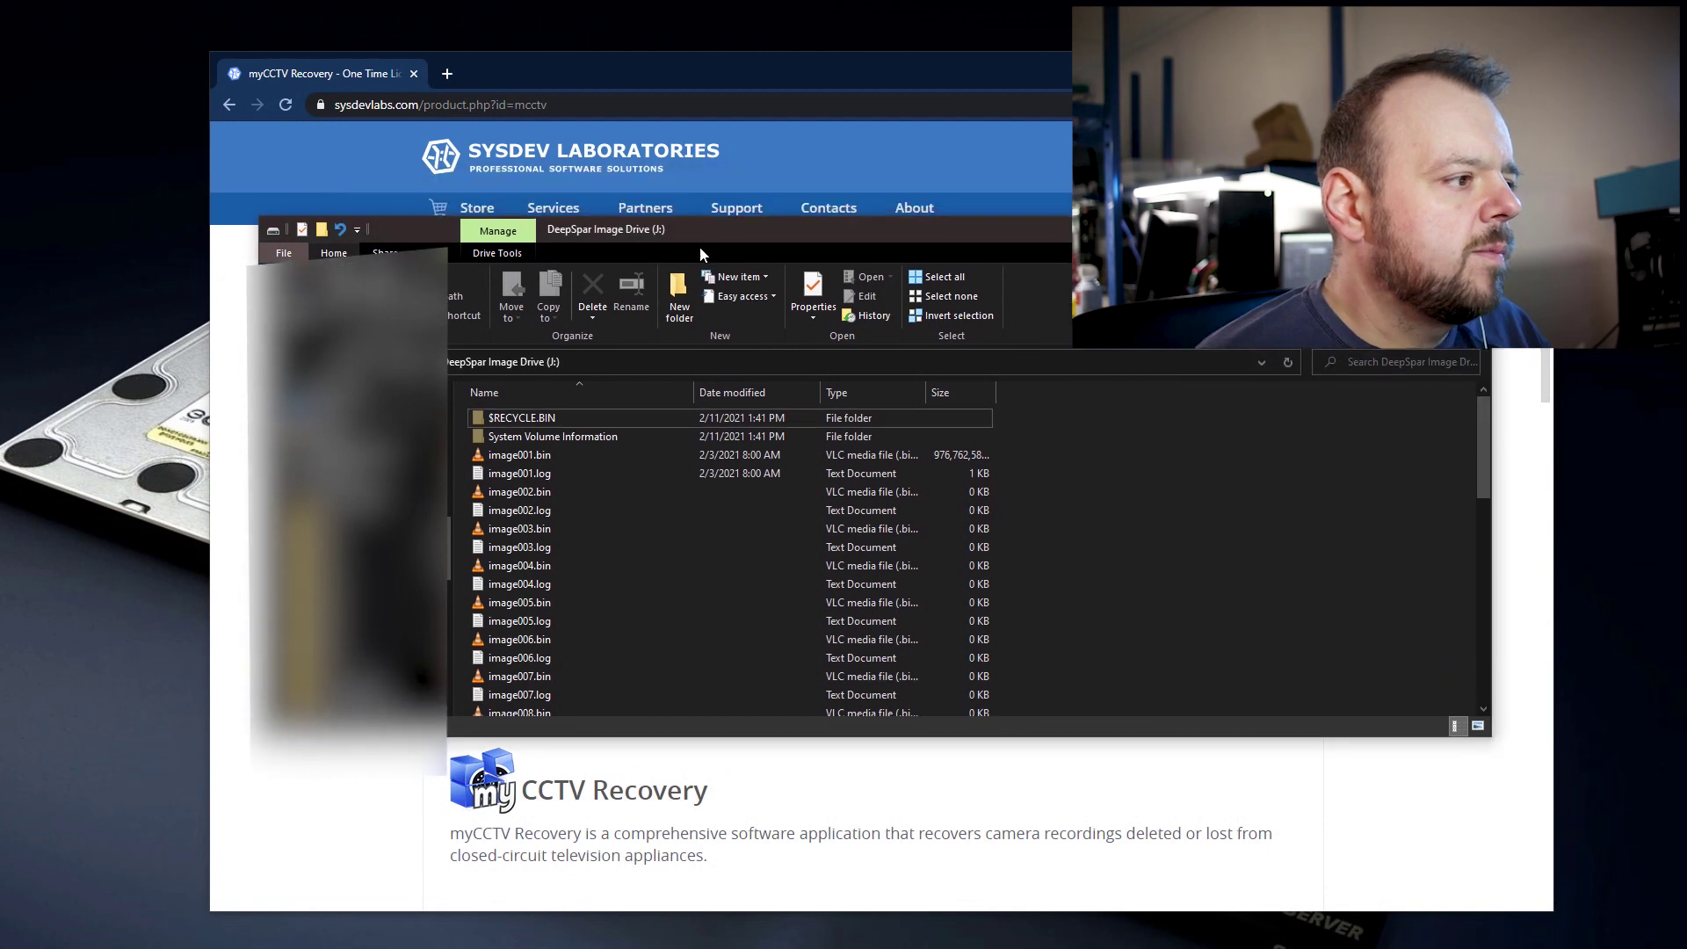
double_click(532, 474)
left_click_drag(936, 209, 1073, 210)
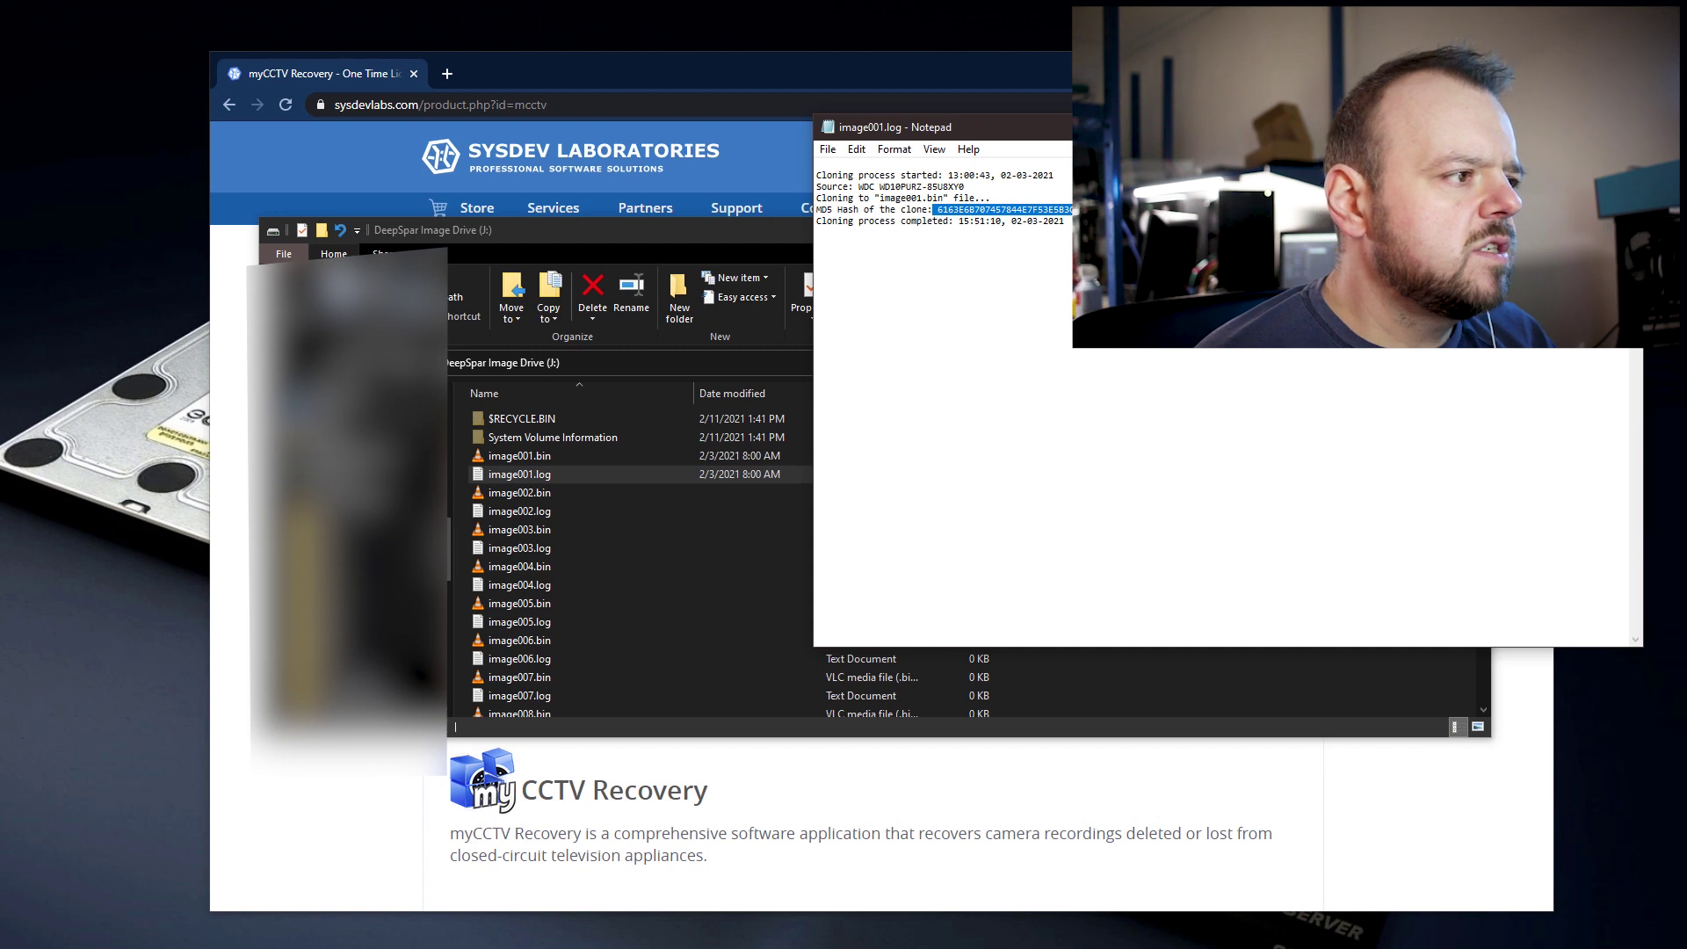
key("alt+F4")
left_click_drag(796, 232, 778, 303)
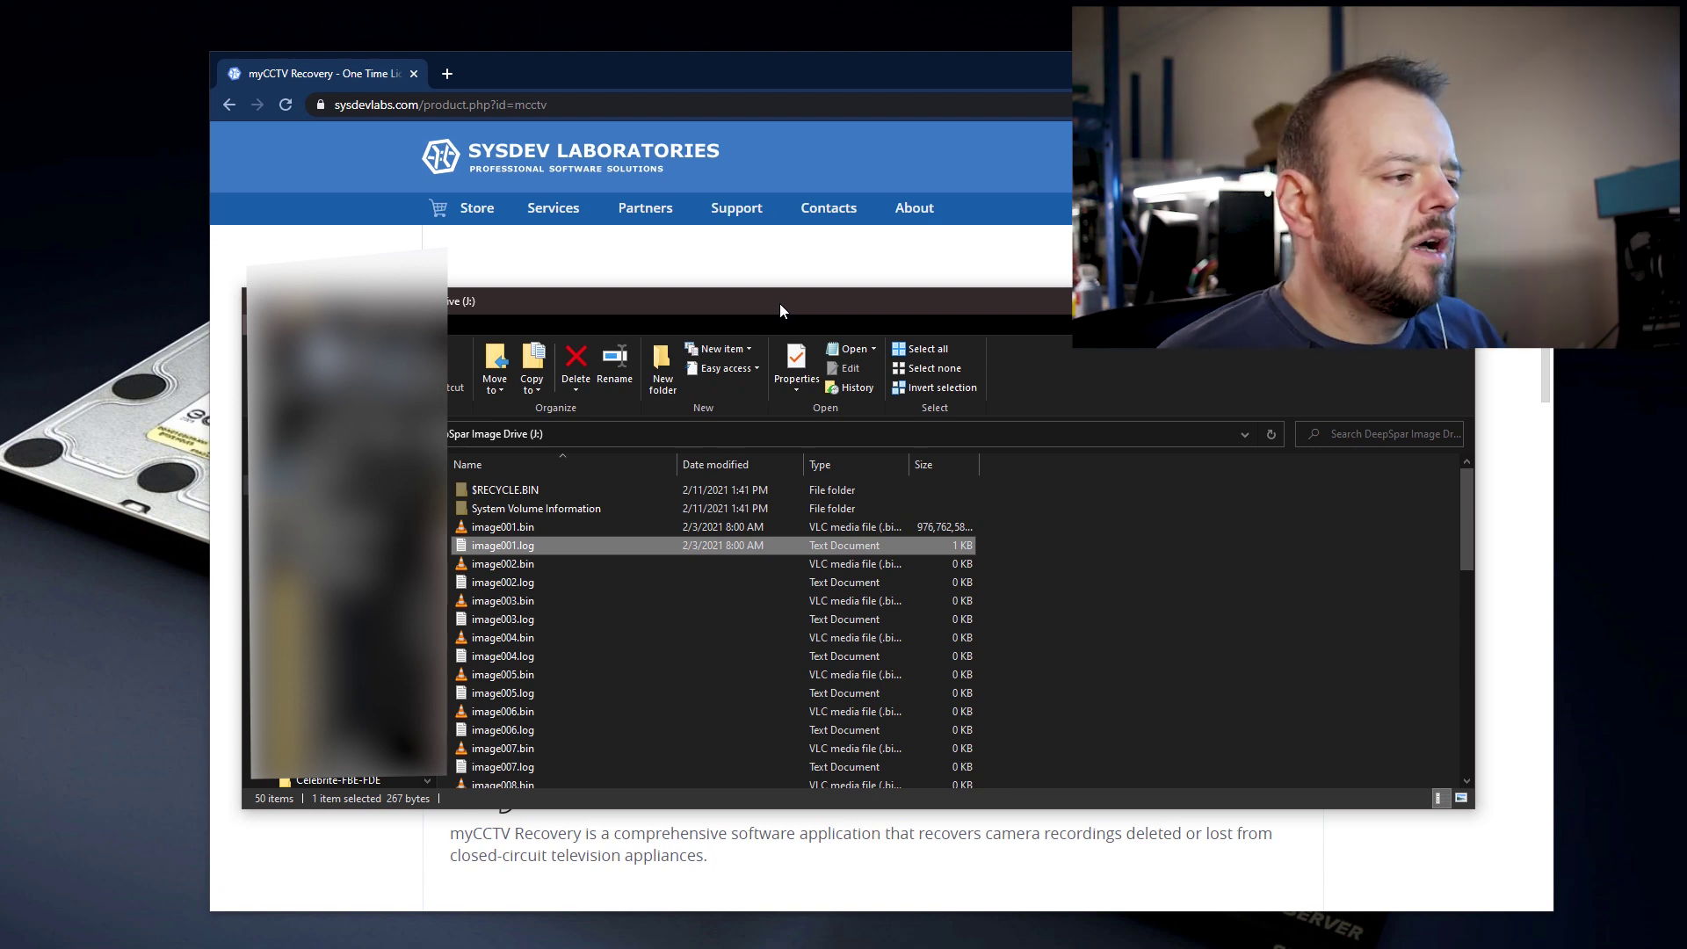
- Switch to the browser, download the free myCCTV Recovery demo installer, and close its setup without installing
left_click(690, 266)
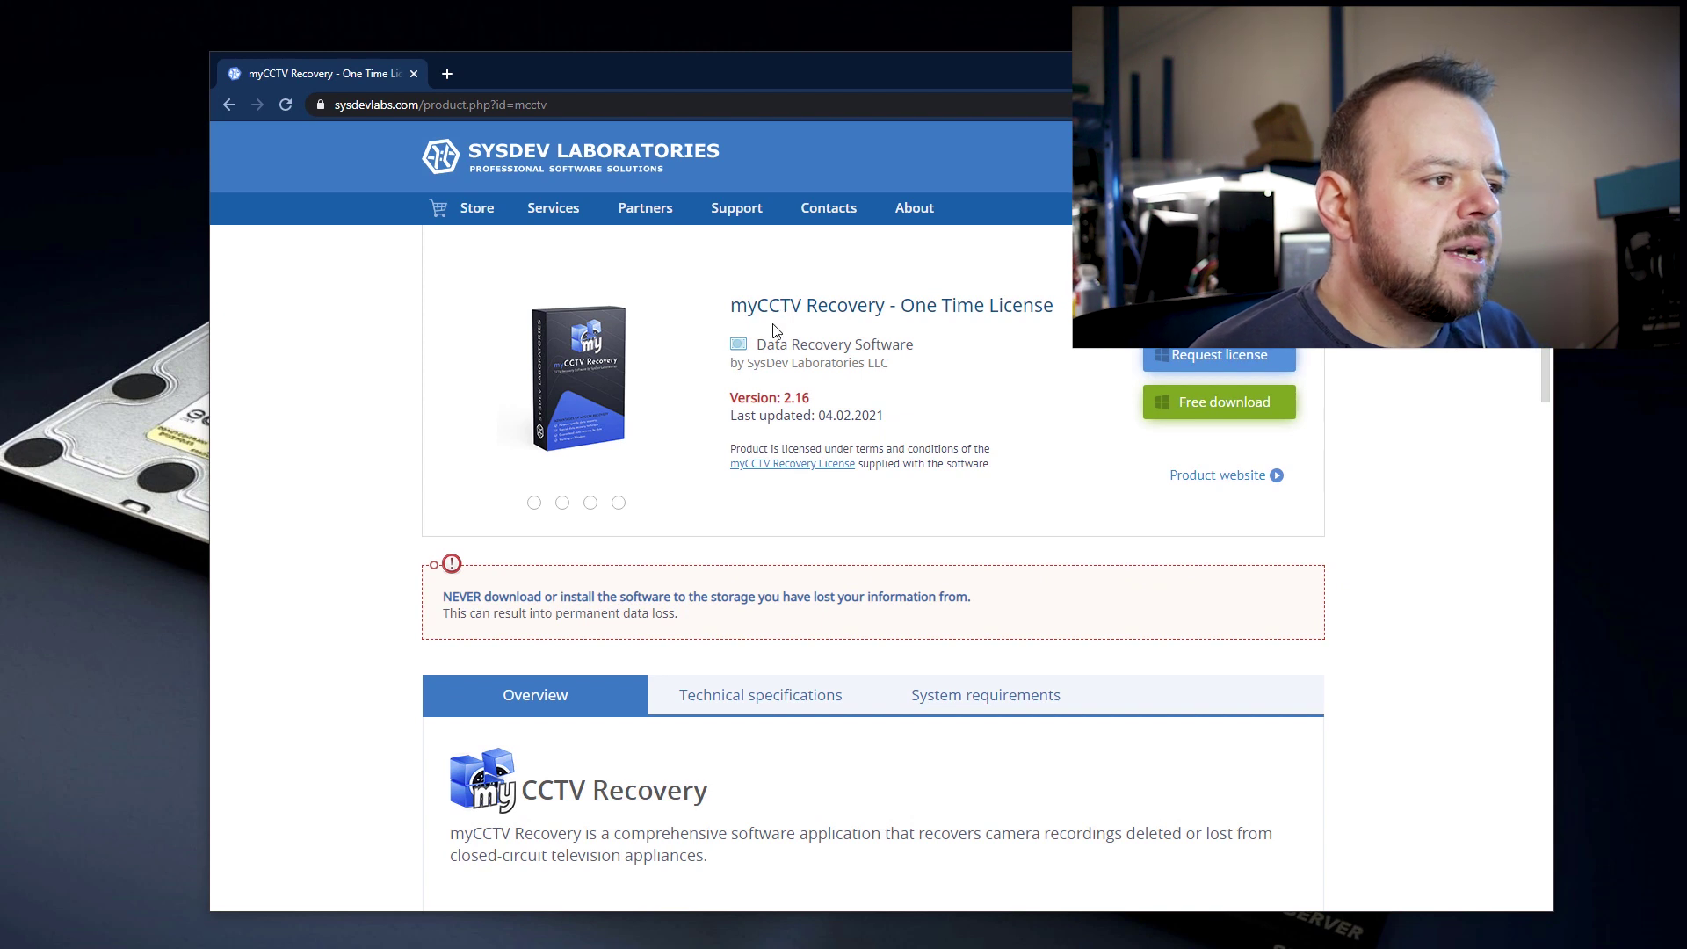
left_click(1221, 410)
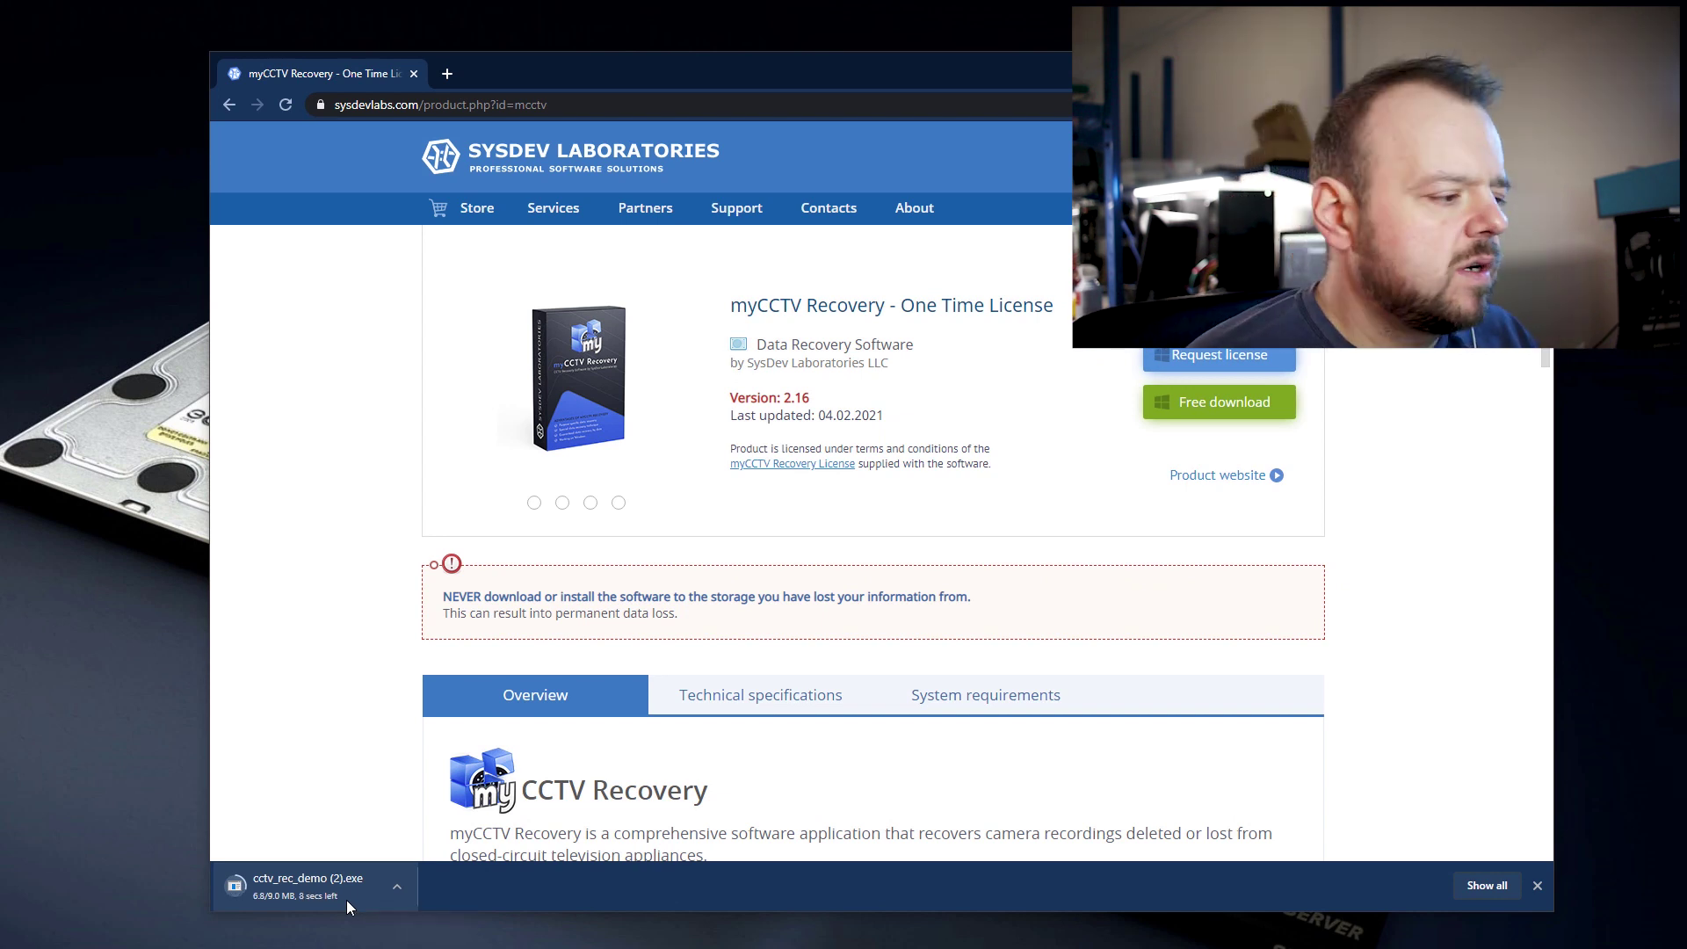
left_click(294, 878)
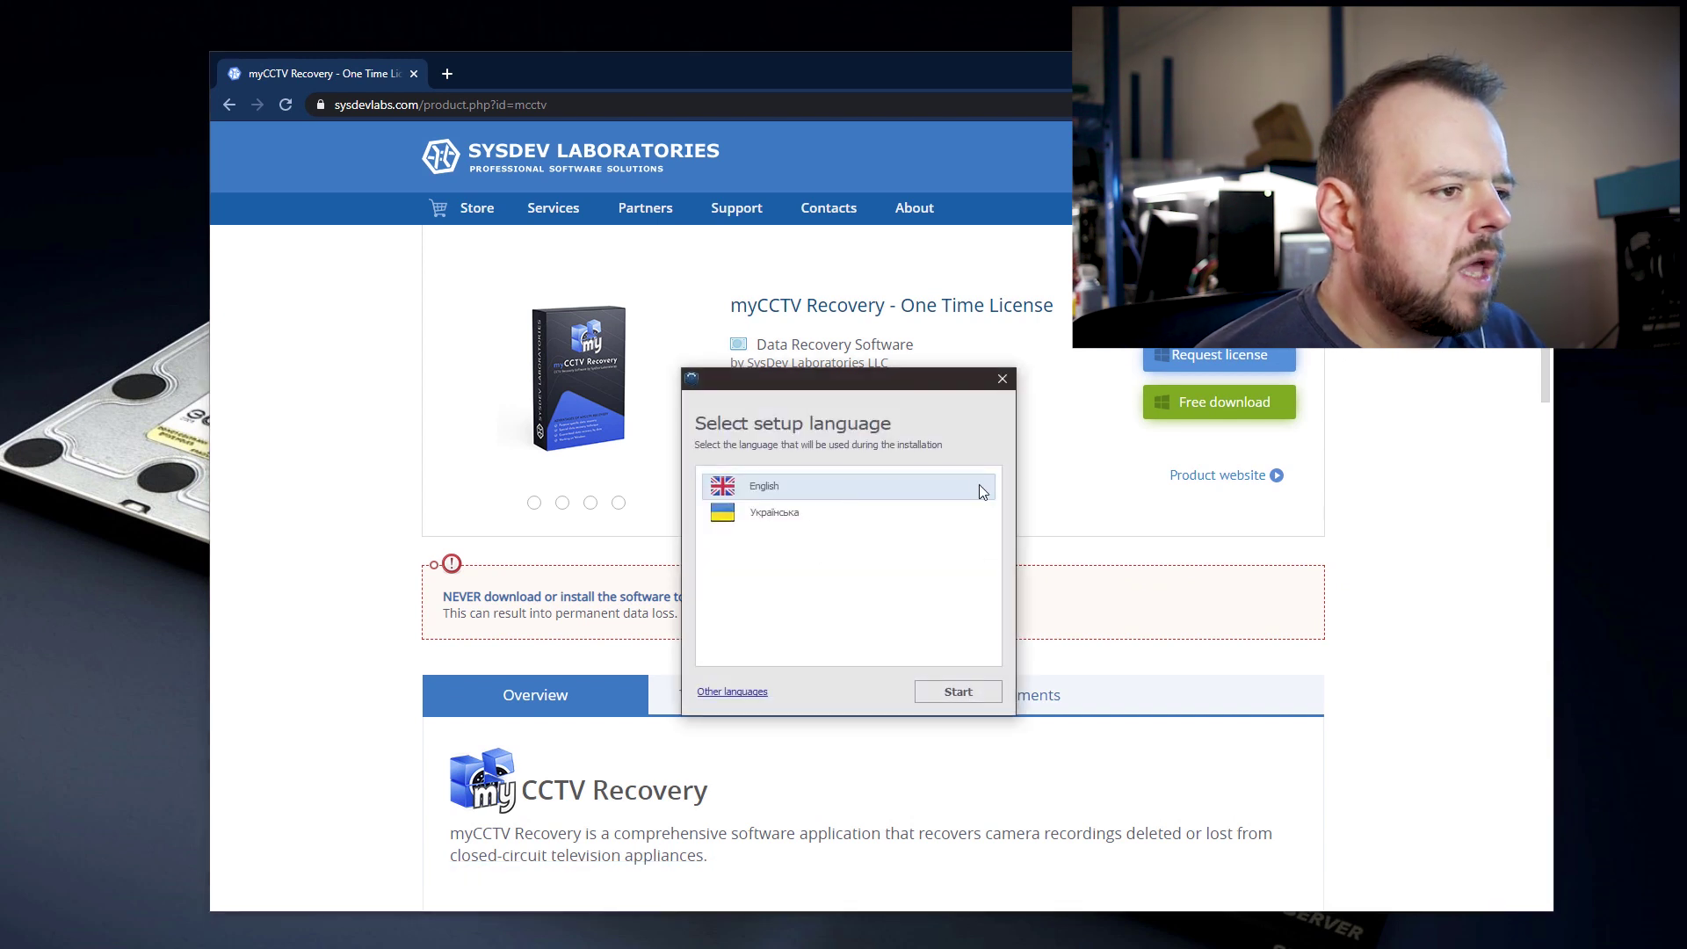
left_click(1002, 378)
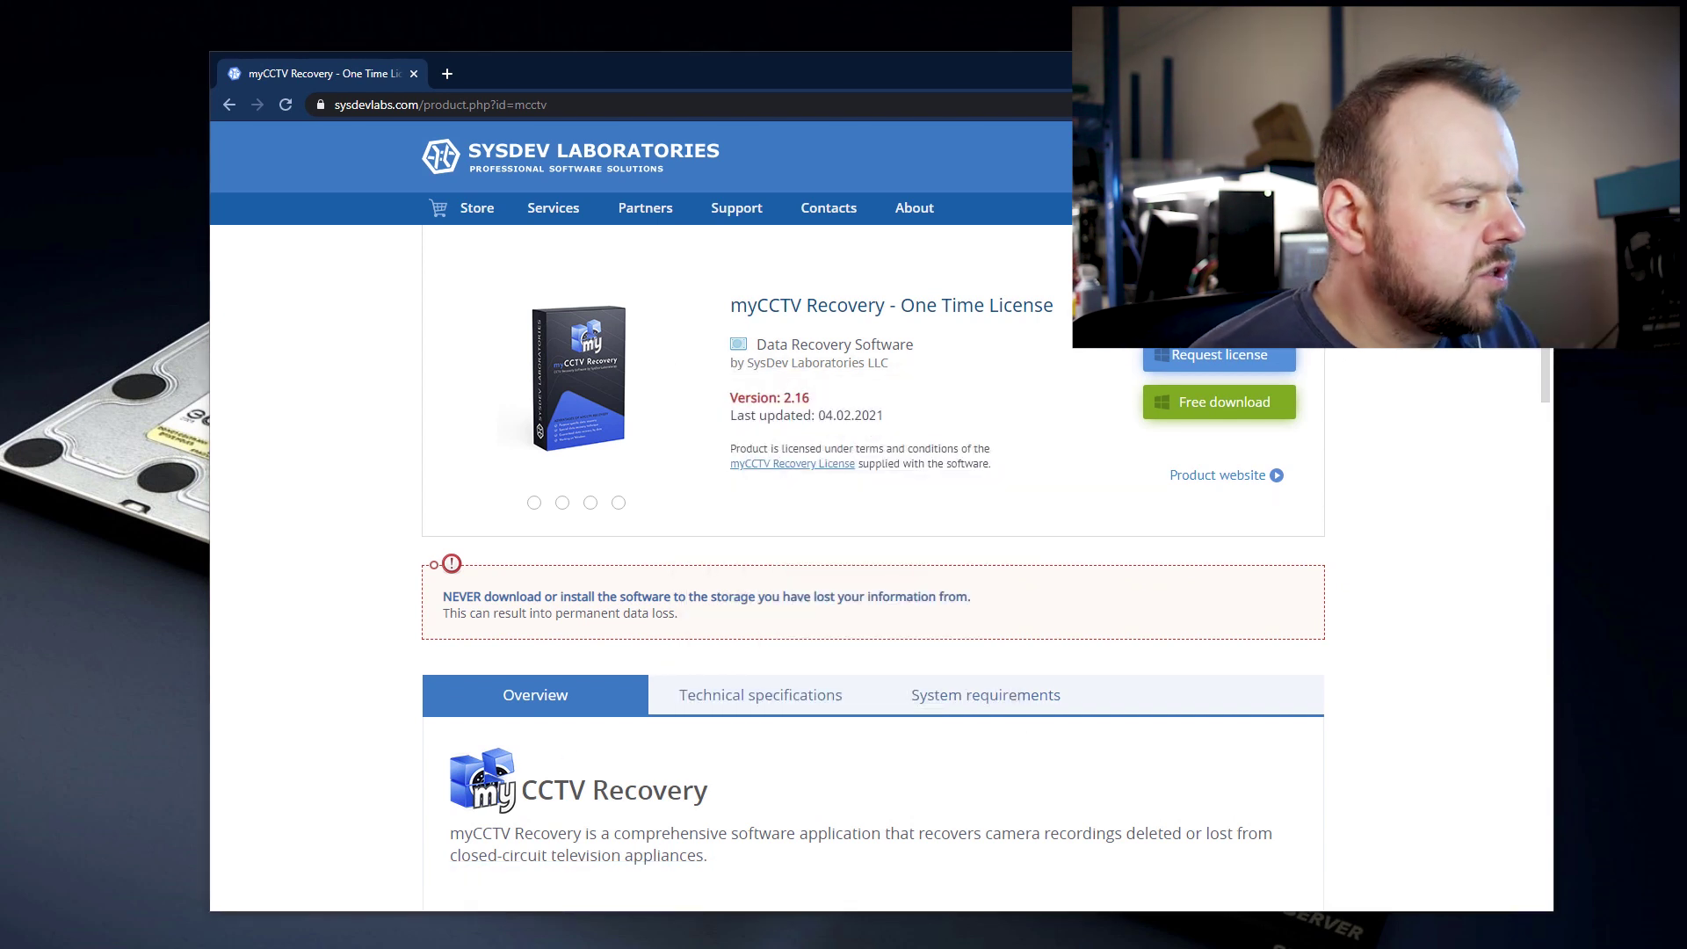
- Launch the already installed myCCTV Recovery (Demo) application
key("super")
type("mycc")
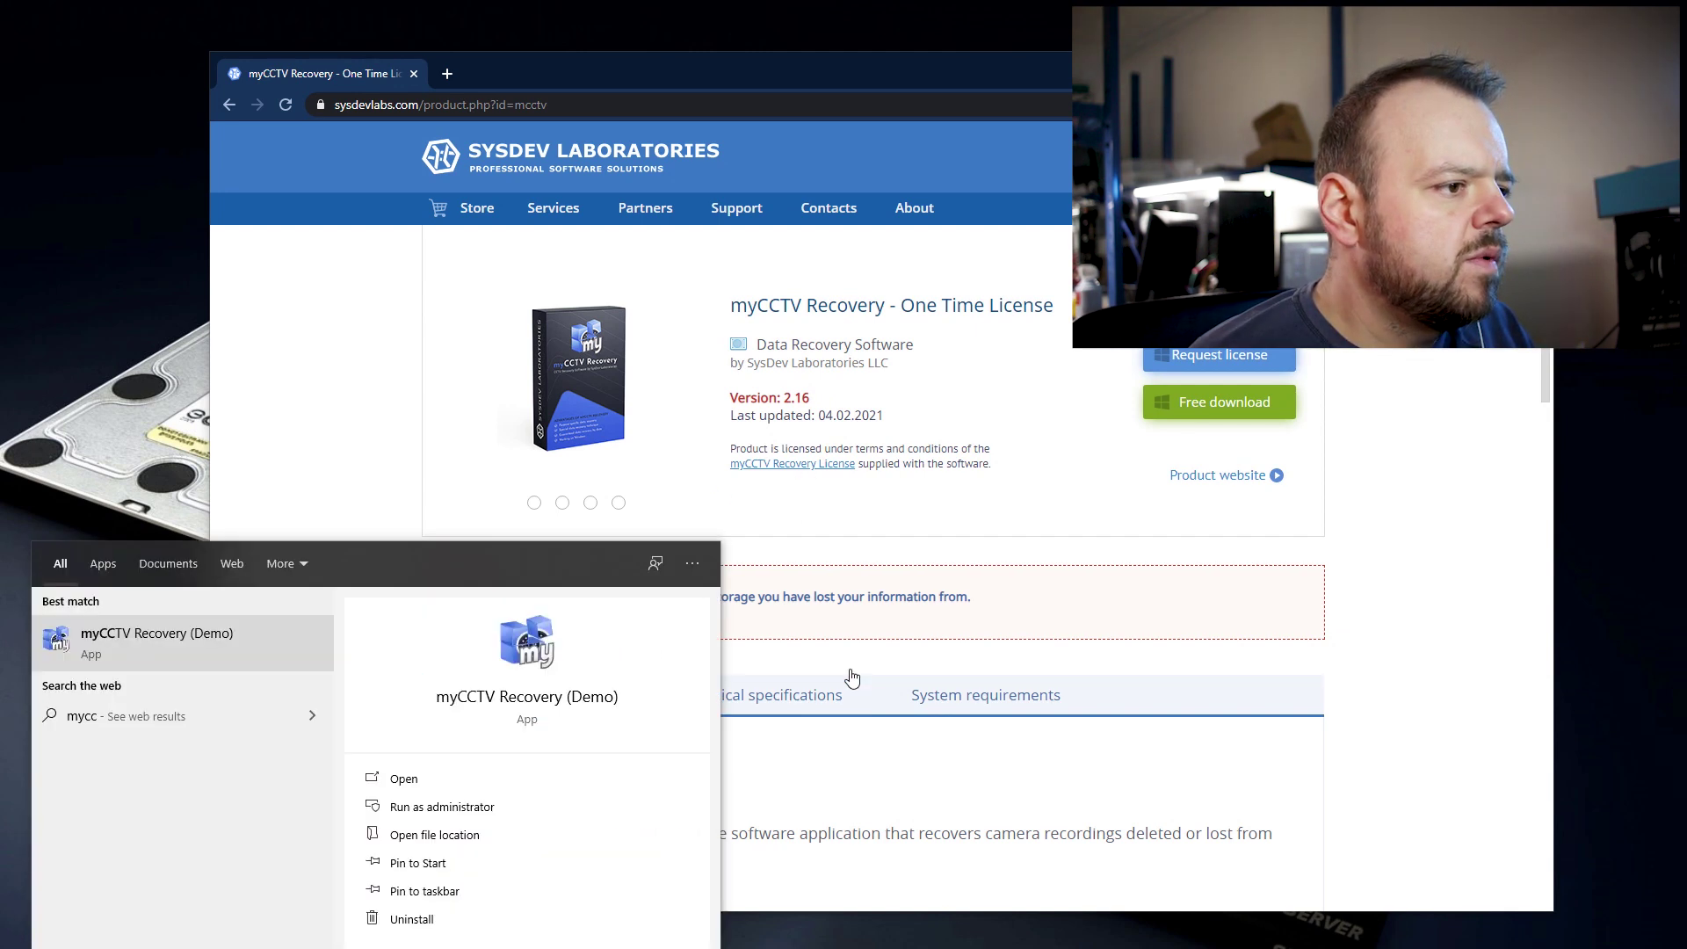
key("Return")
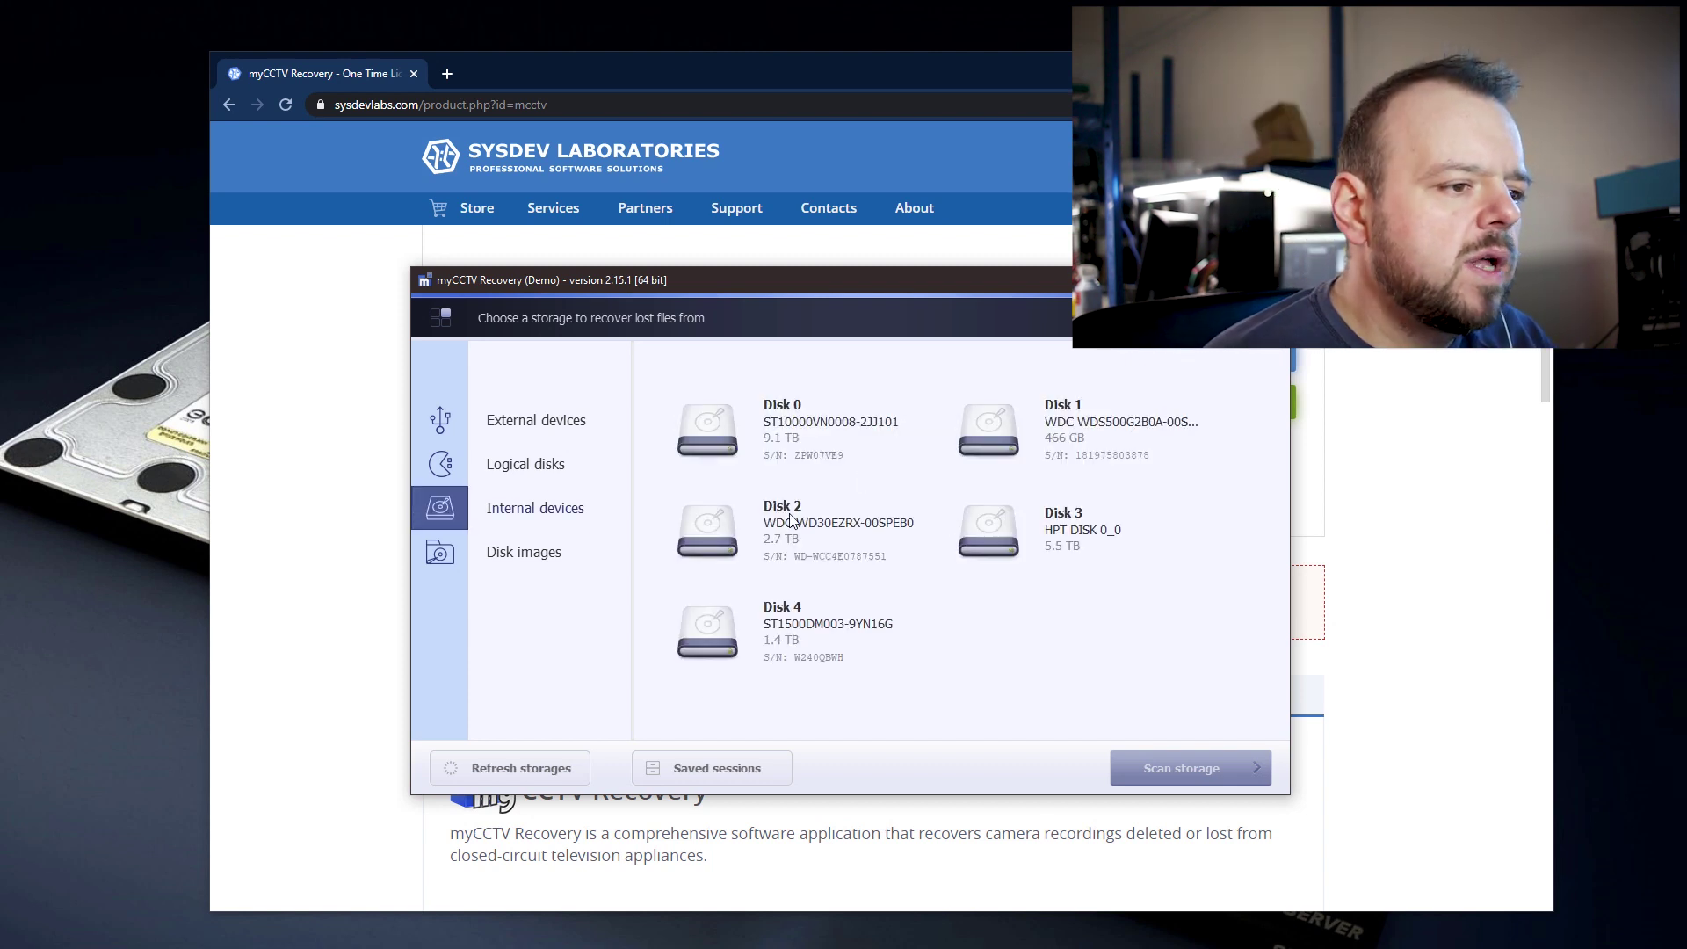
- Show all file types in J: and open image001.bin as the disk image to recover from
left_click(545, 563)
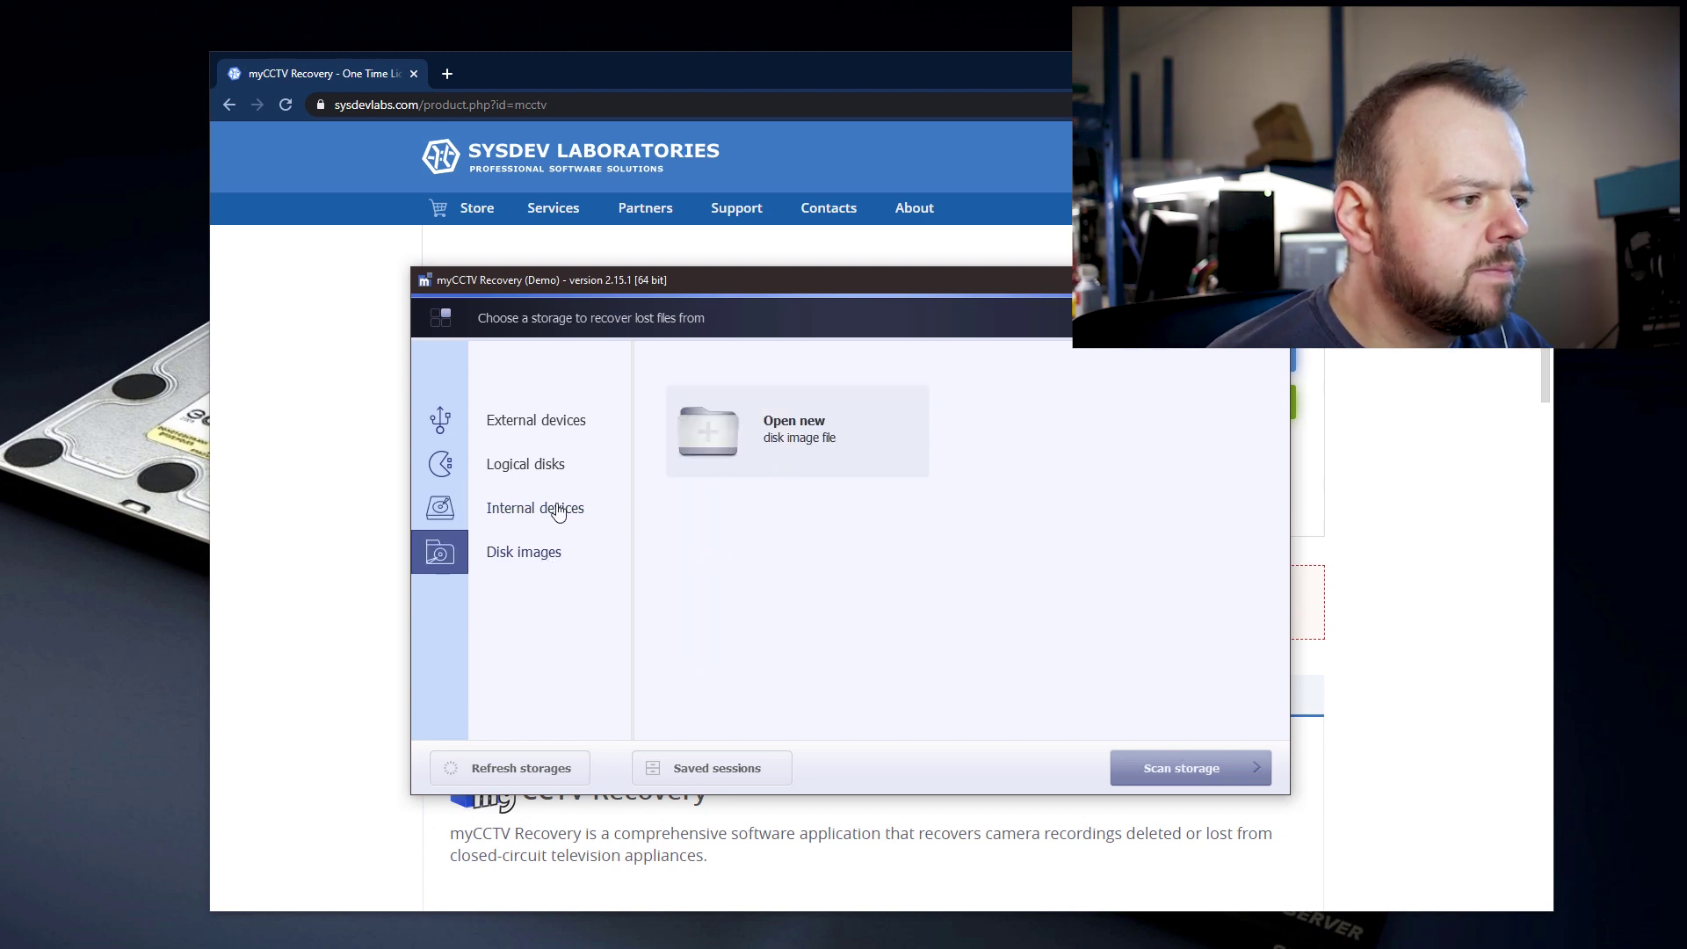
left_click(693, 438)
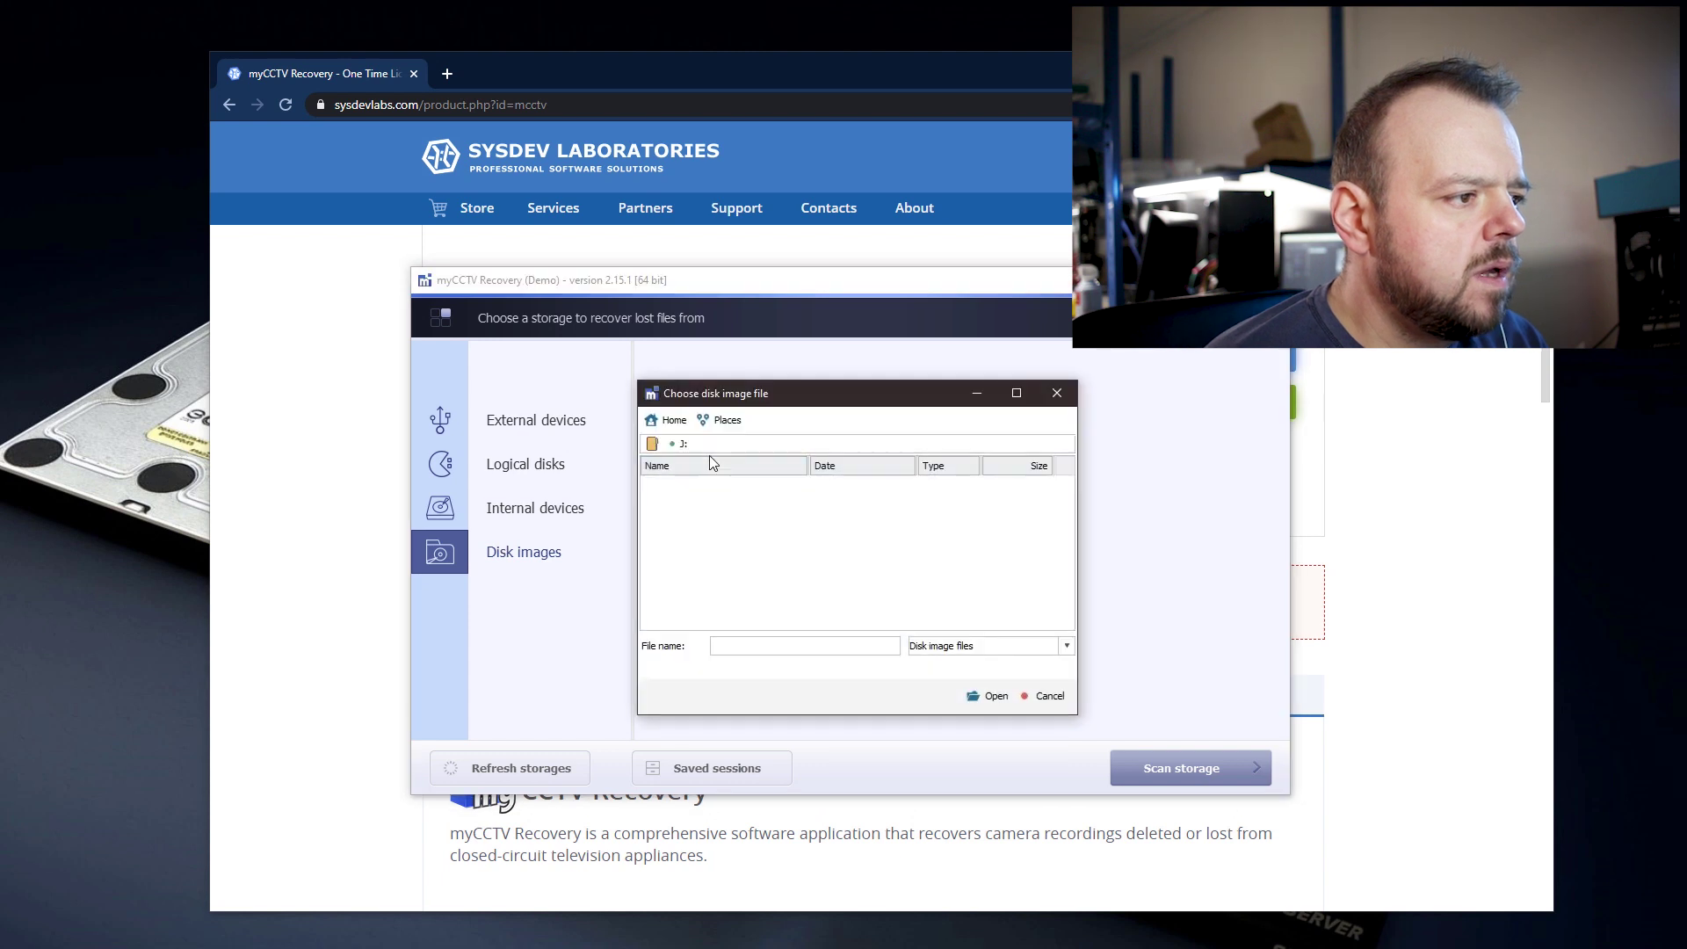
left_click(963, 655)
left_click(930, 683)
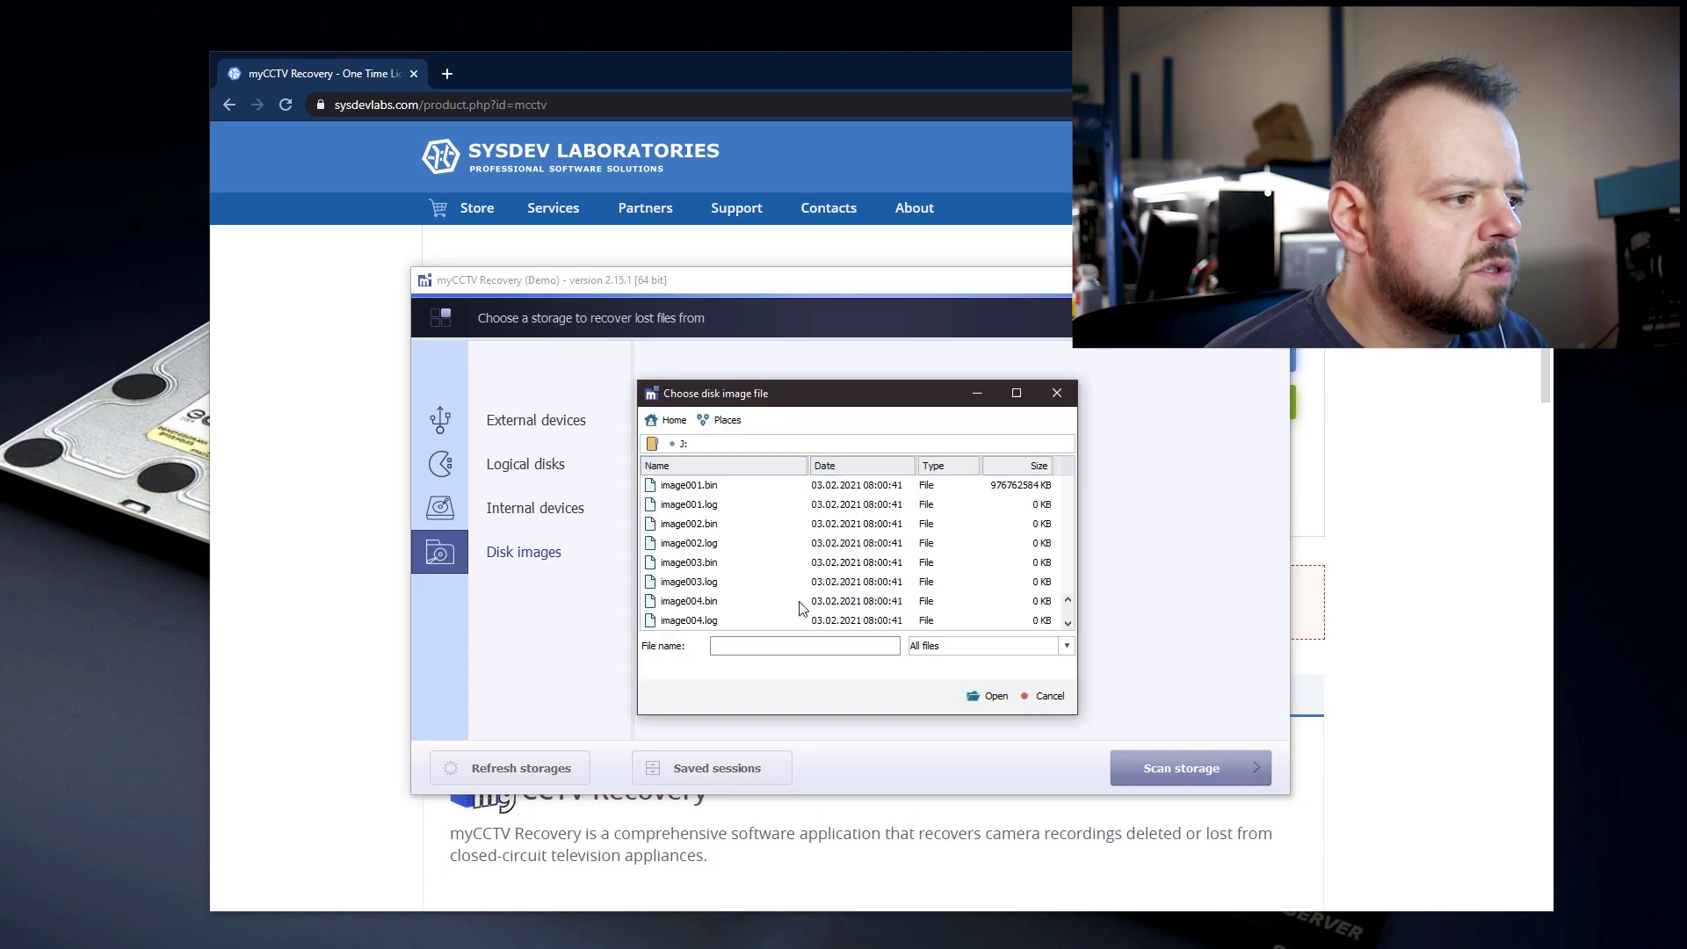
left_click(713, 490)
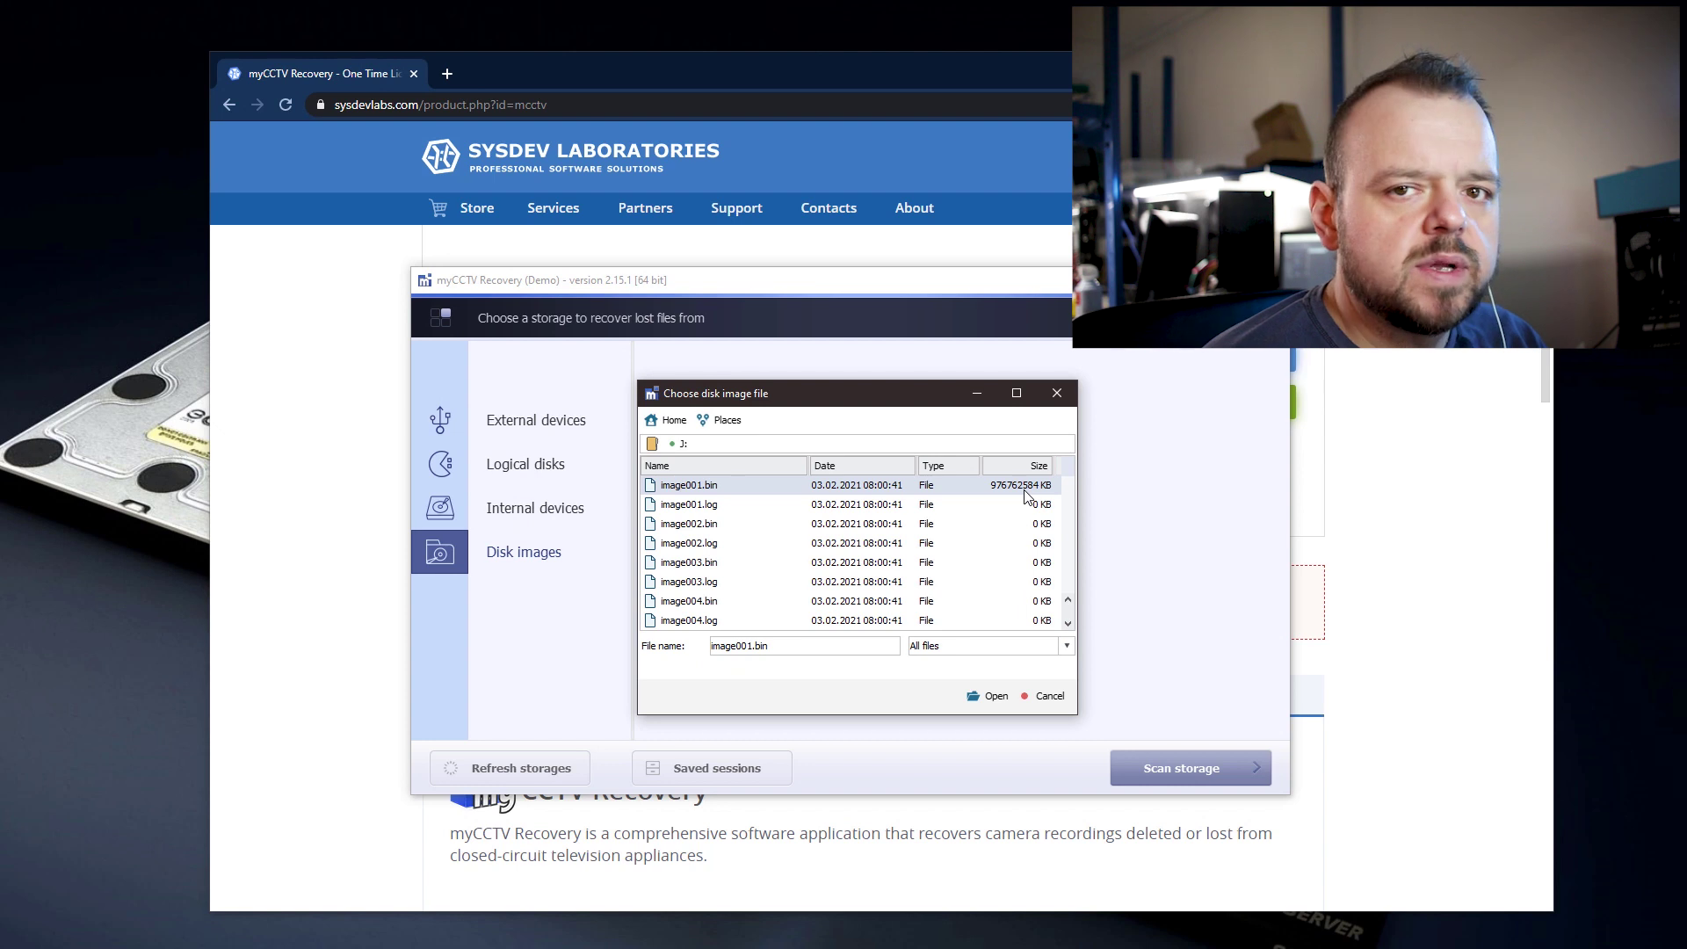
left_click(992, 698)
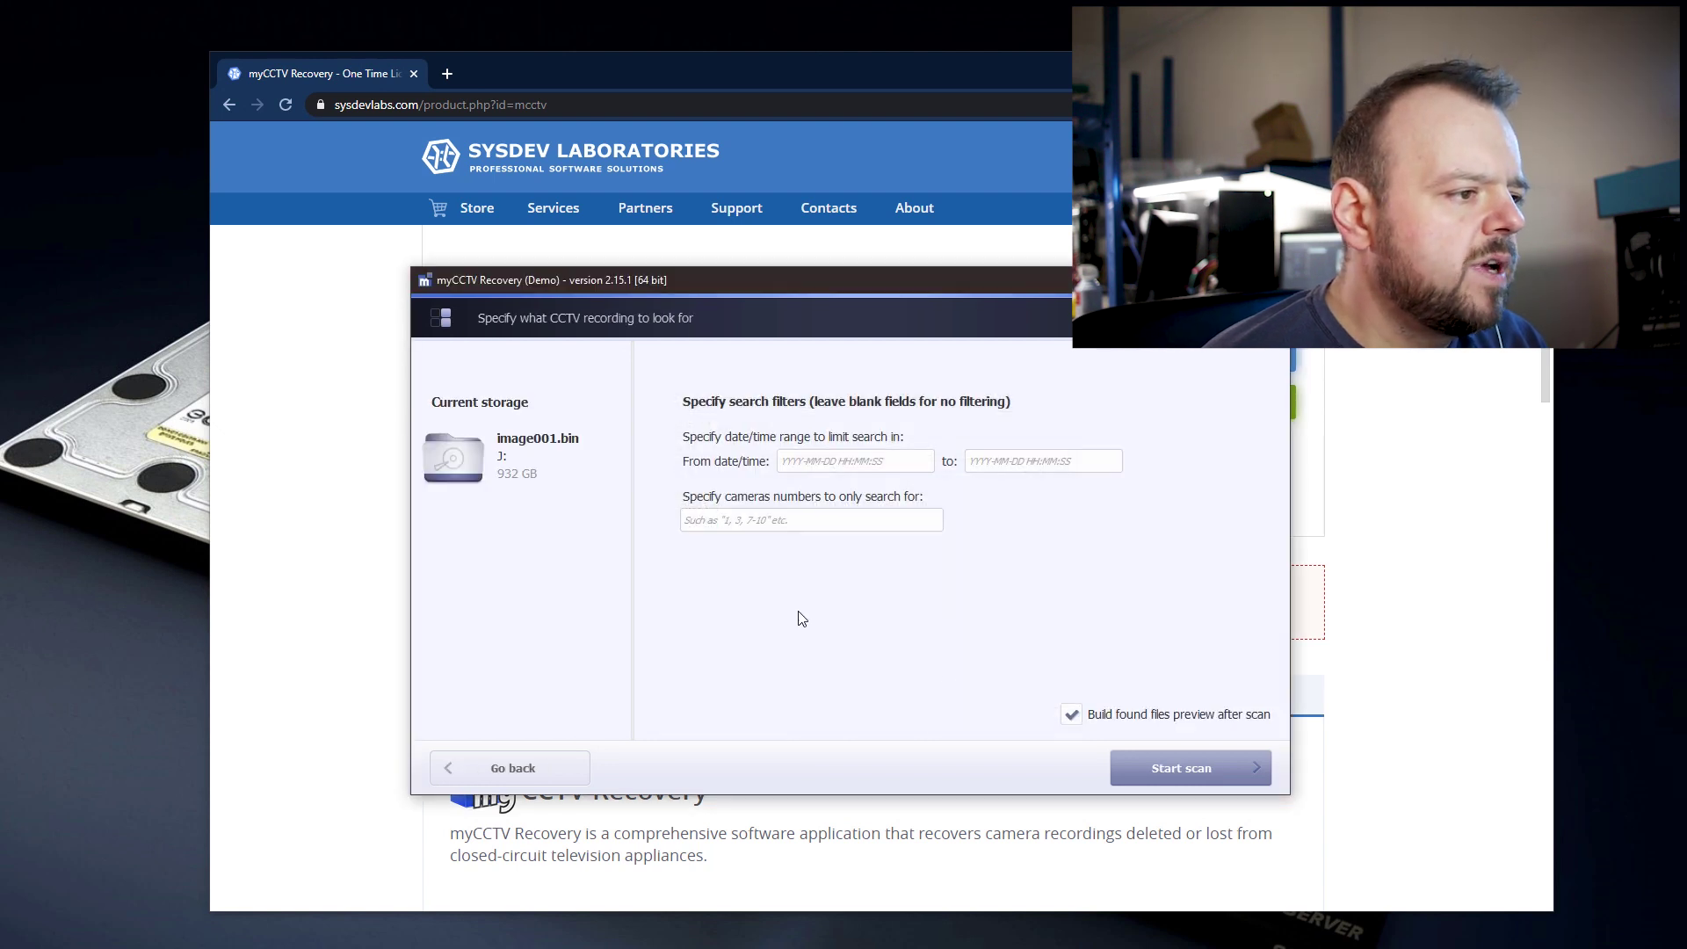
- Start a scan of image001.bin without search filters, skip the full scan, and return to the storage selection
left_click(1139, 766)
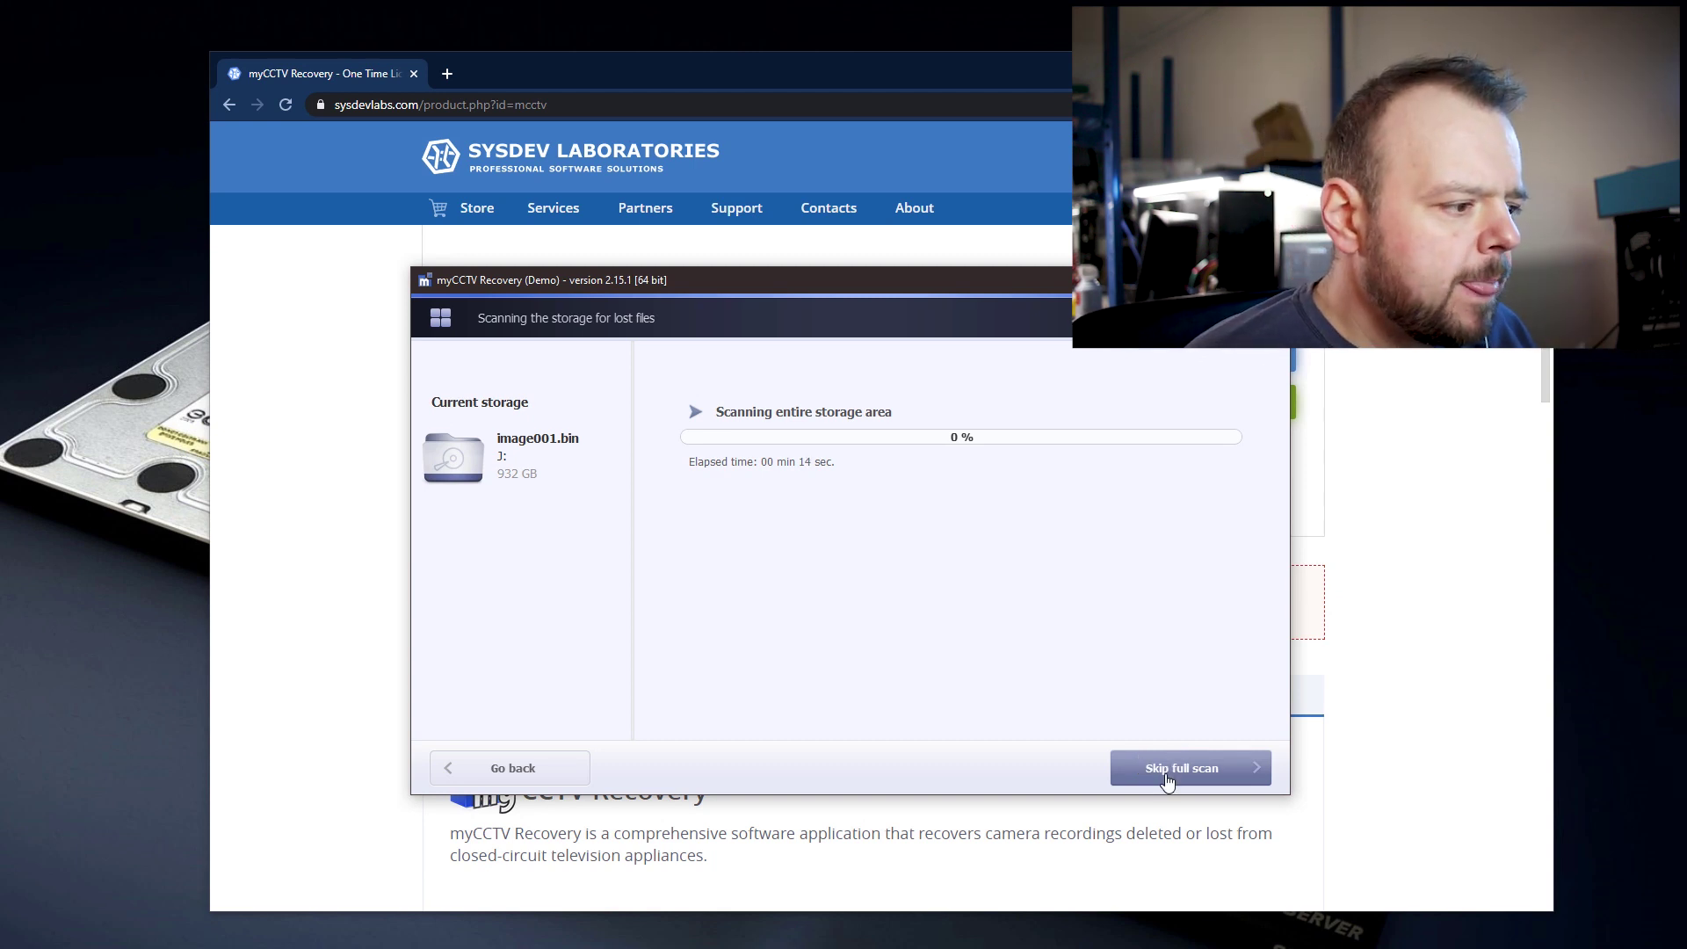
left_click(1166, 781)
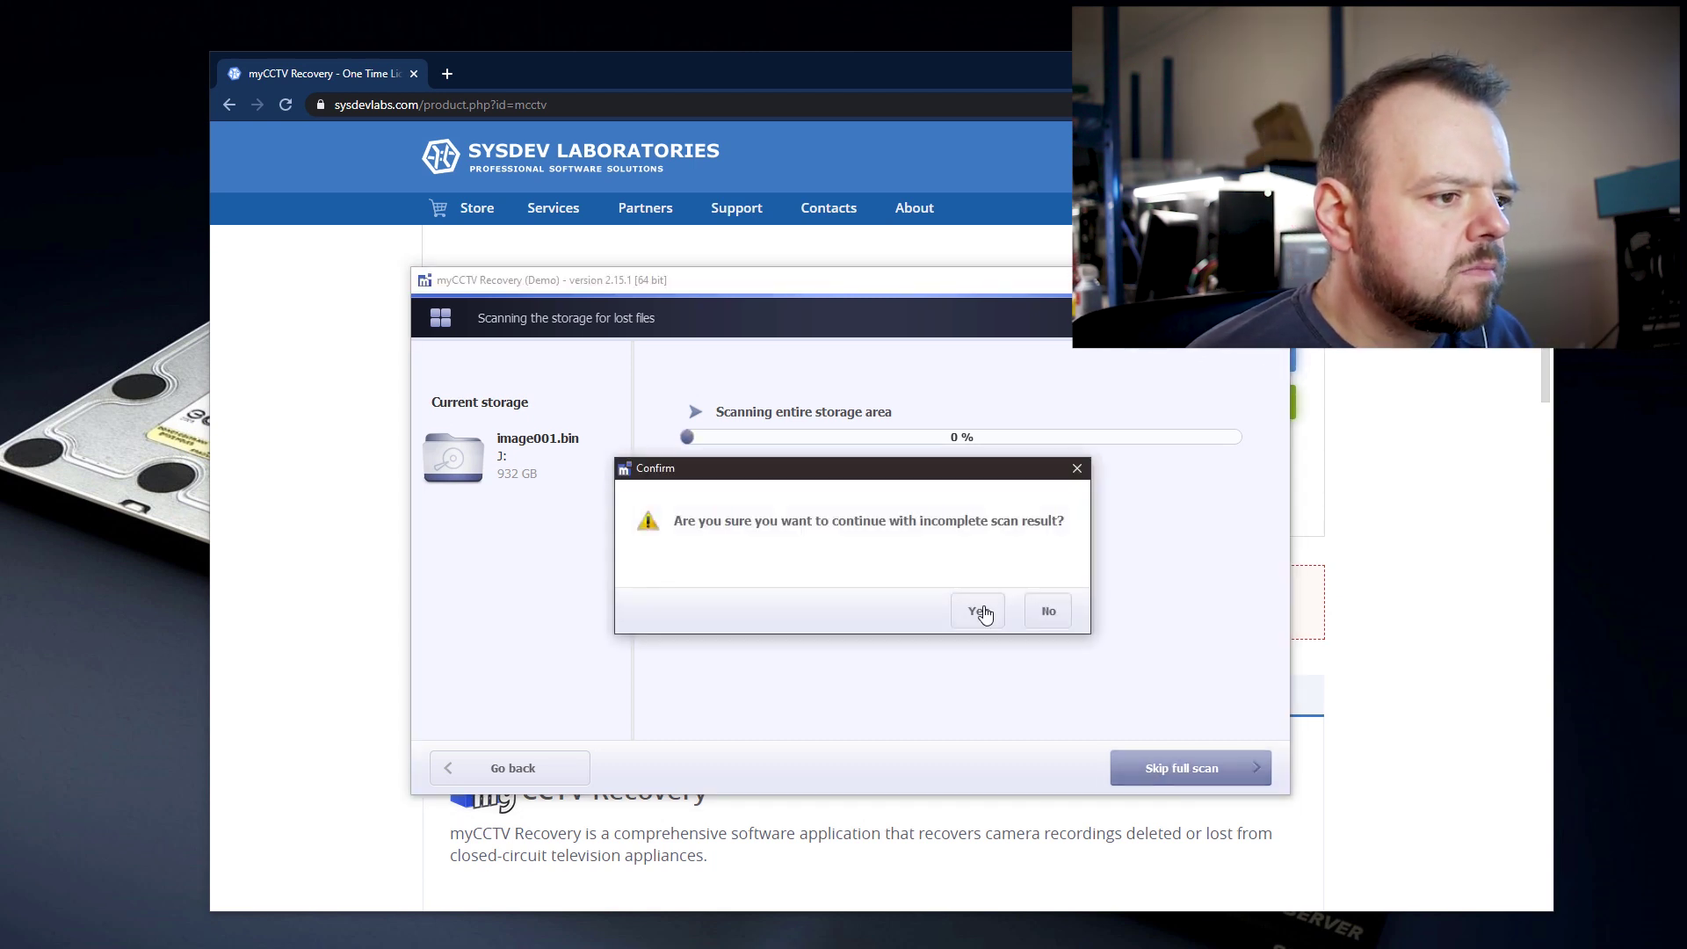
left_click(988, 611)
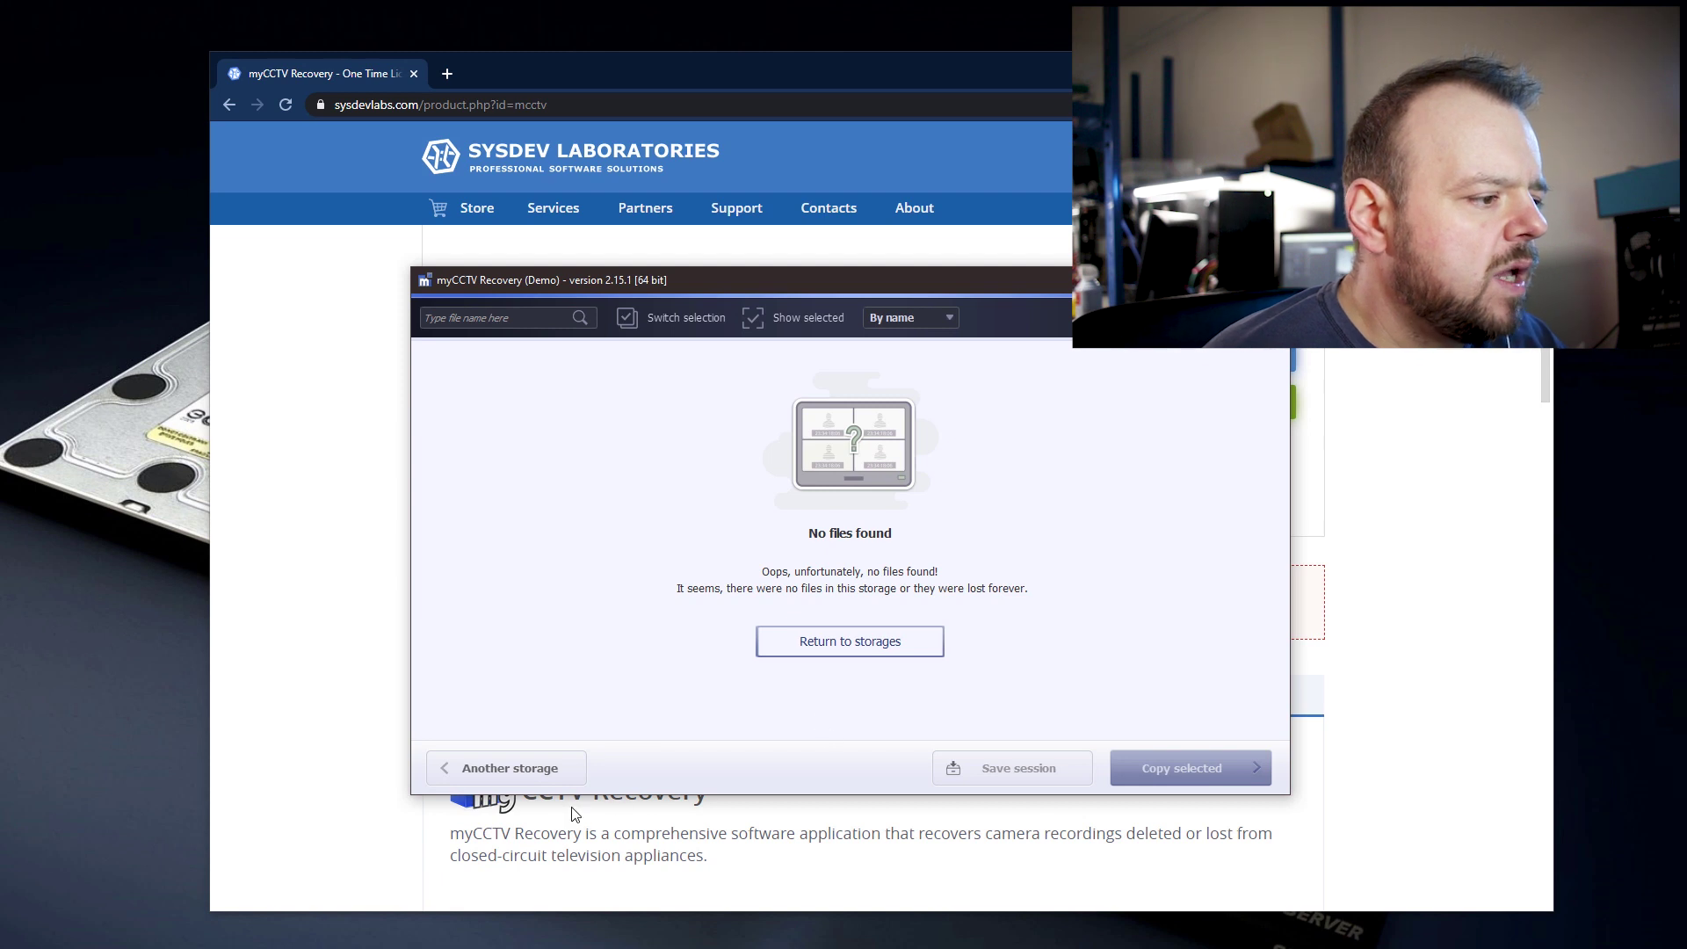
left_click(536, 778)
left_click(914, 623)
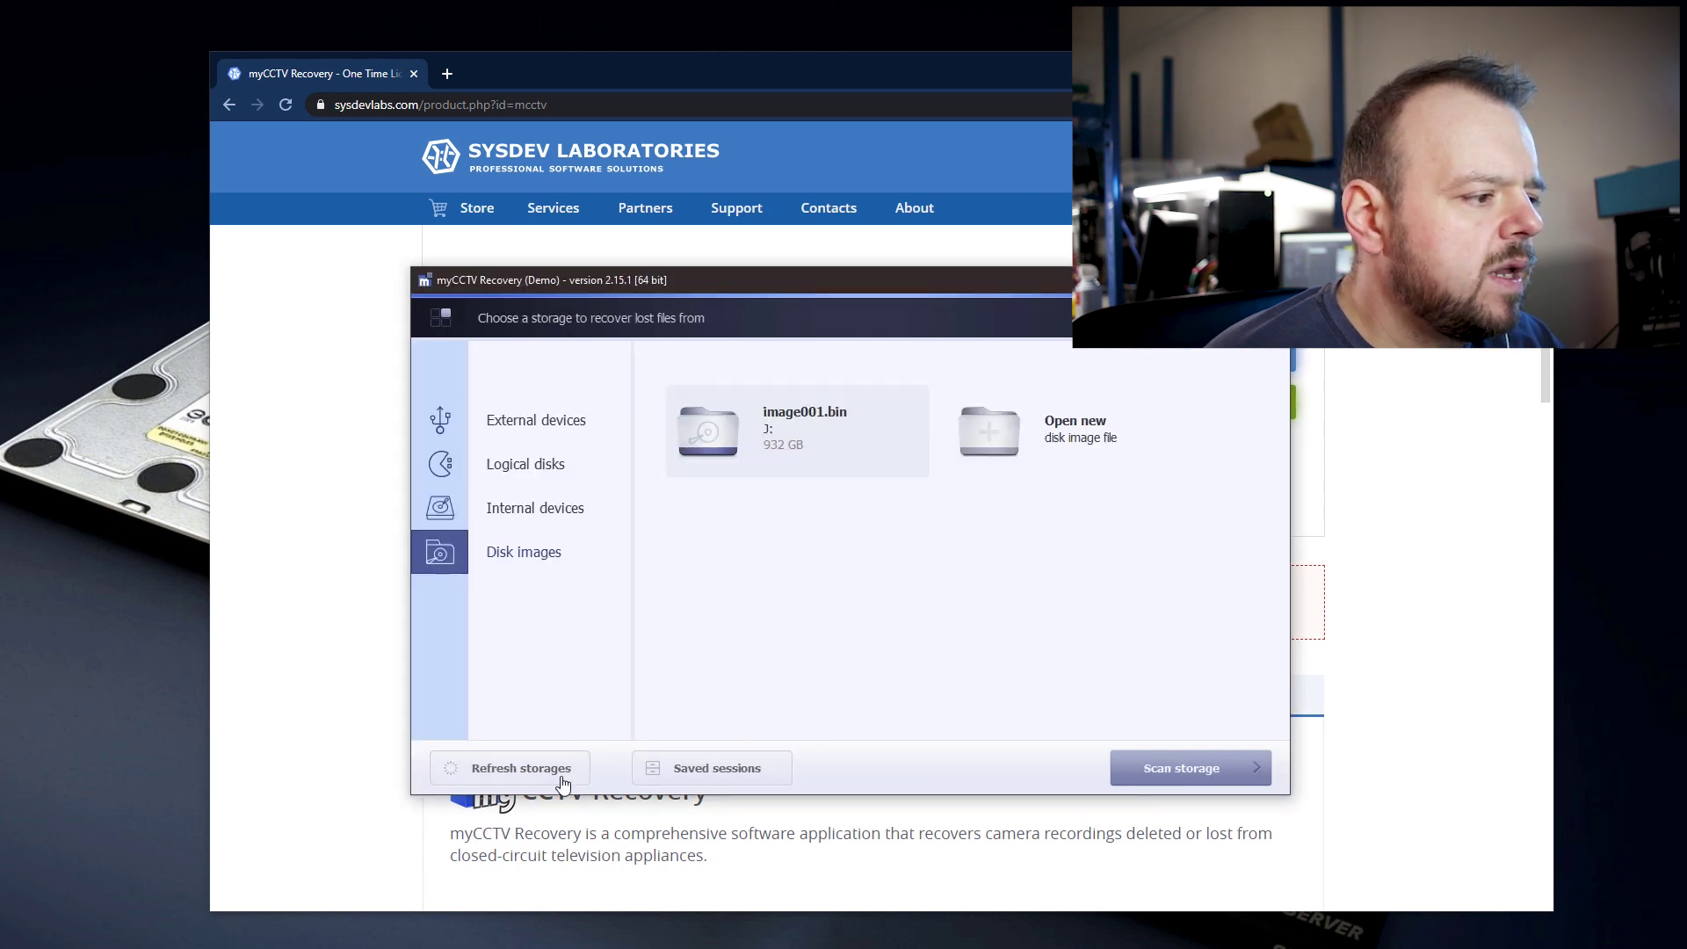
- Load the saved session dvr.mrse and assign image001.bin from J: as its disk image
left_click(704, 778)
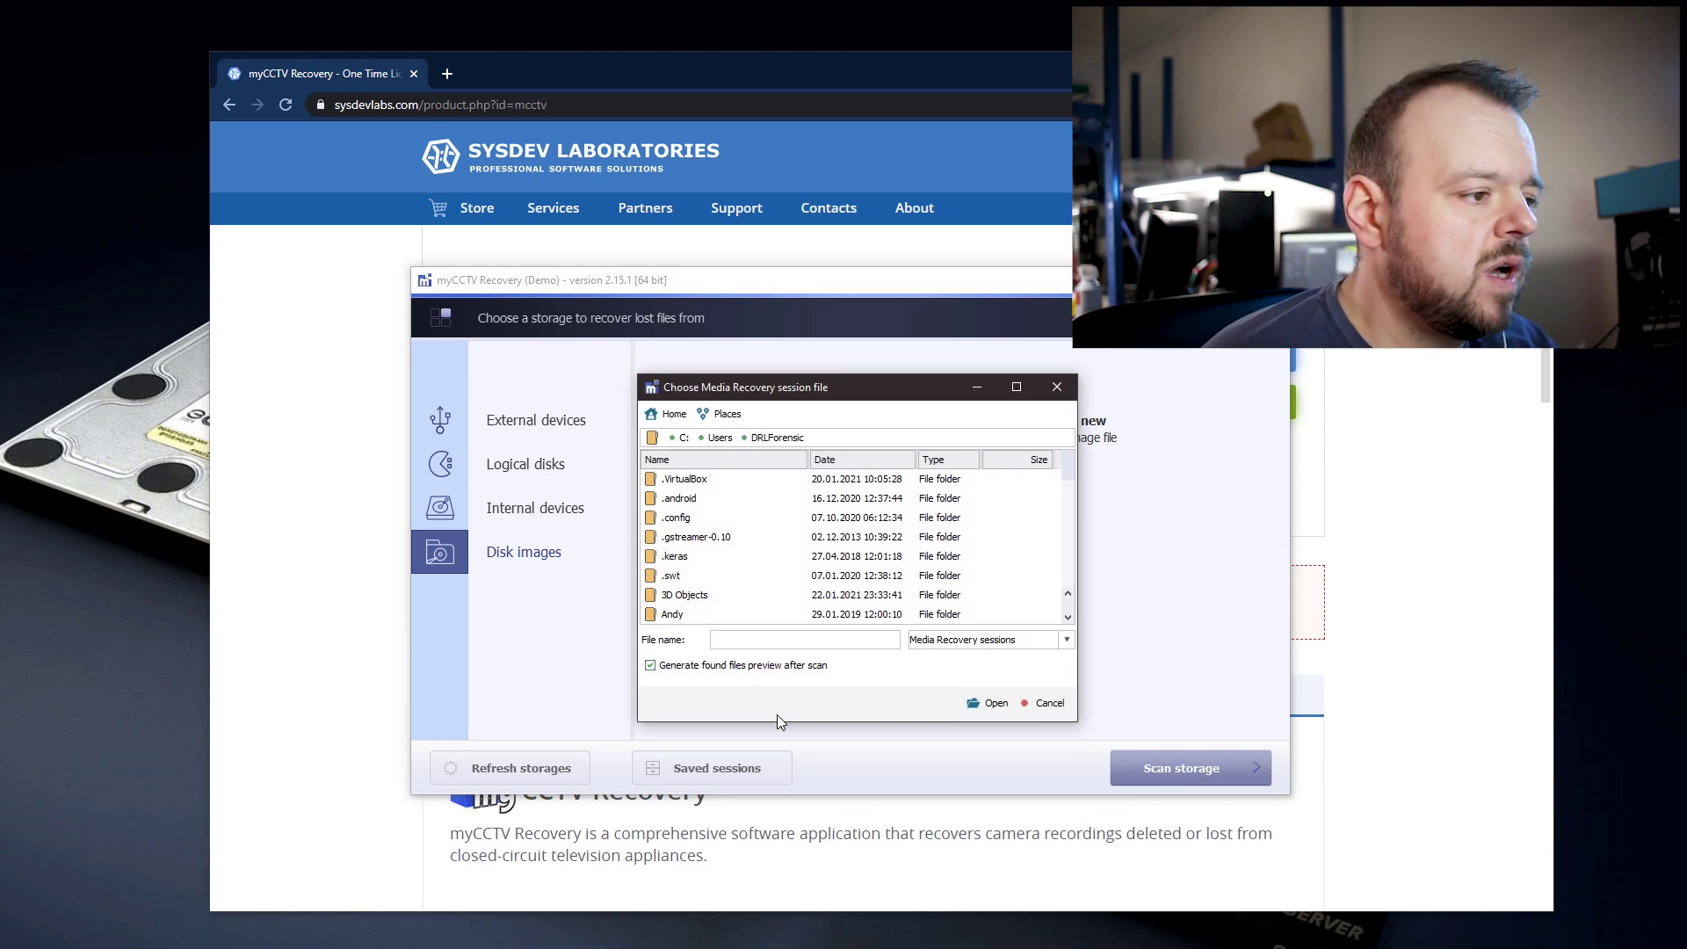
scroll(832, 587, "down", 7)
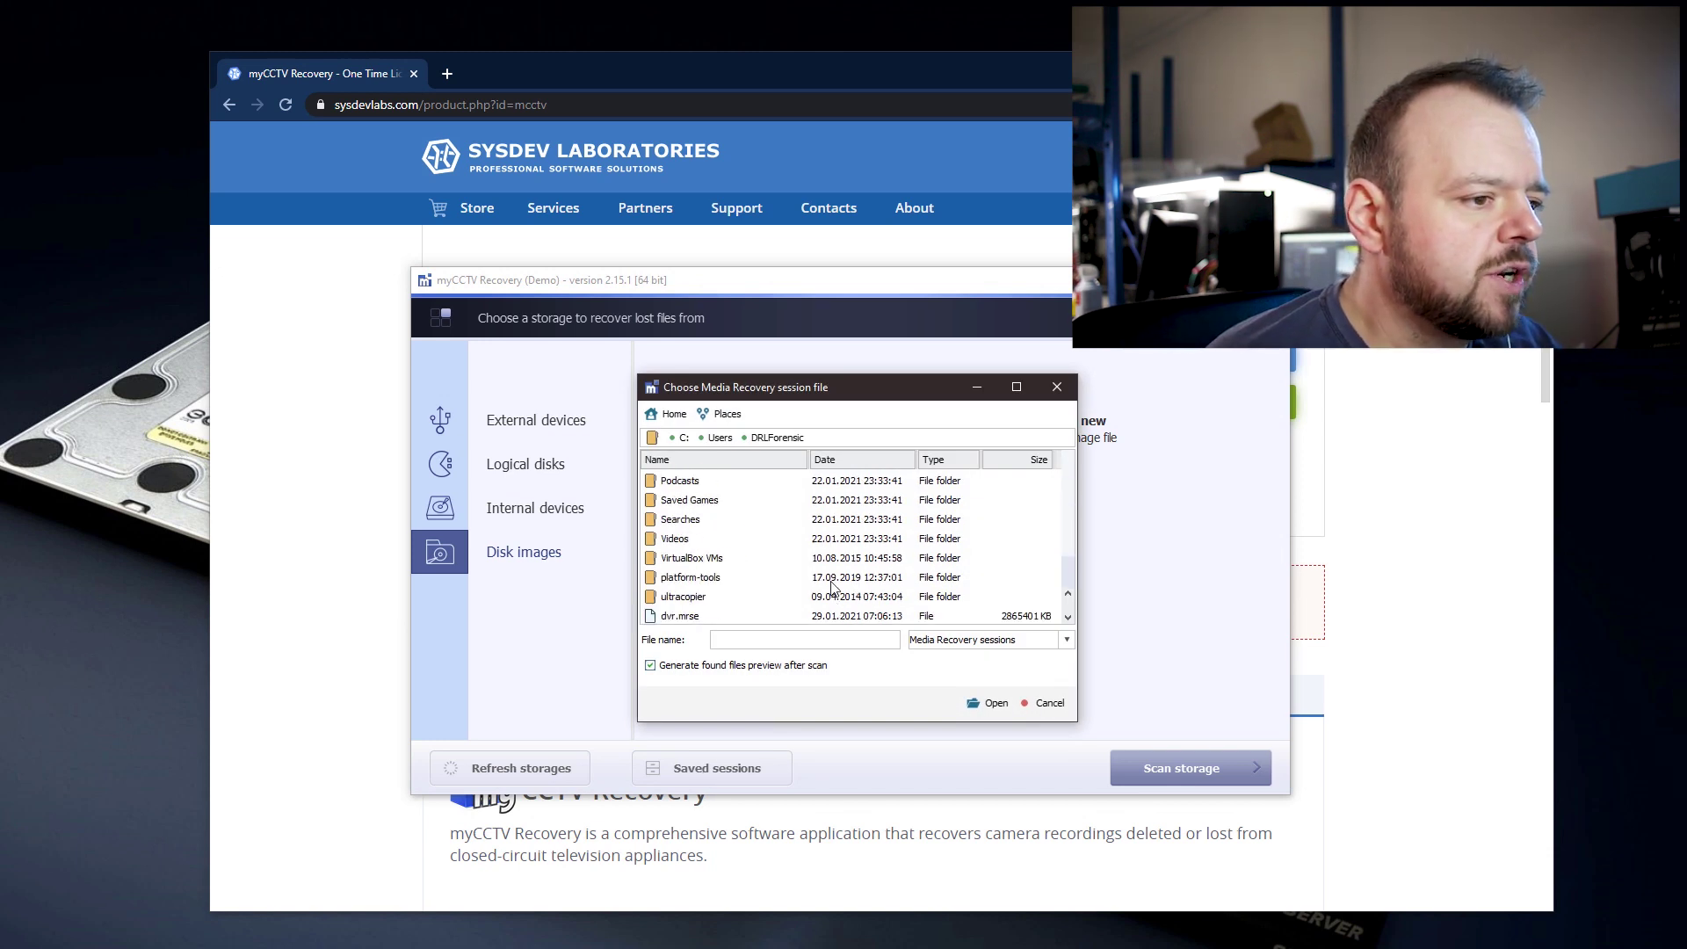
left_click(704, 617)
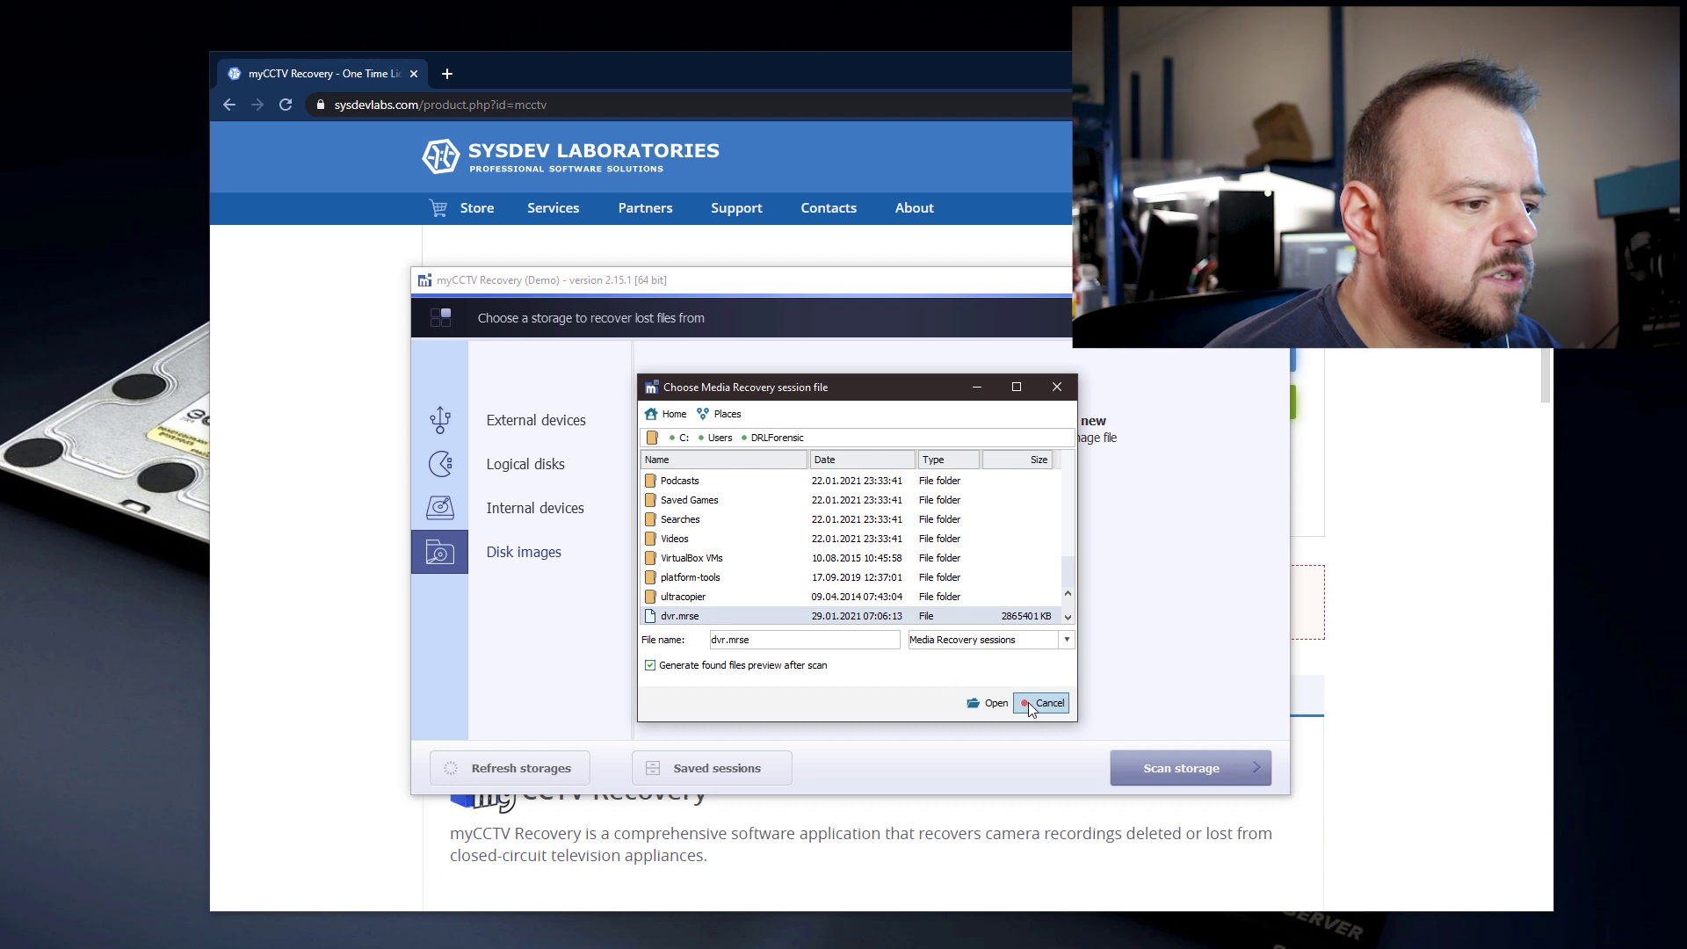
left_click(981, 710)
left_click(1028, 587)
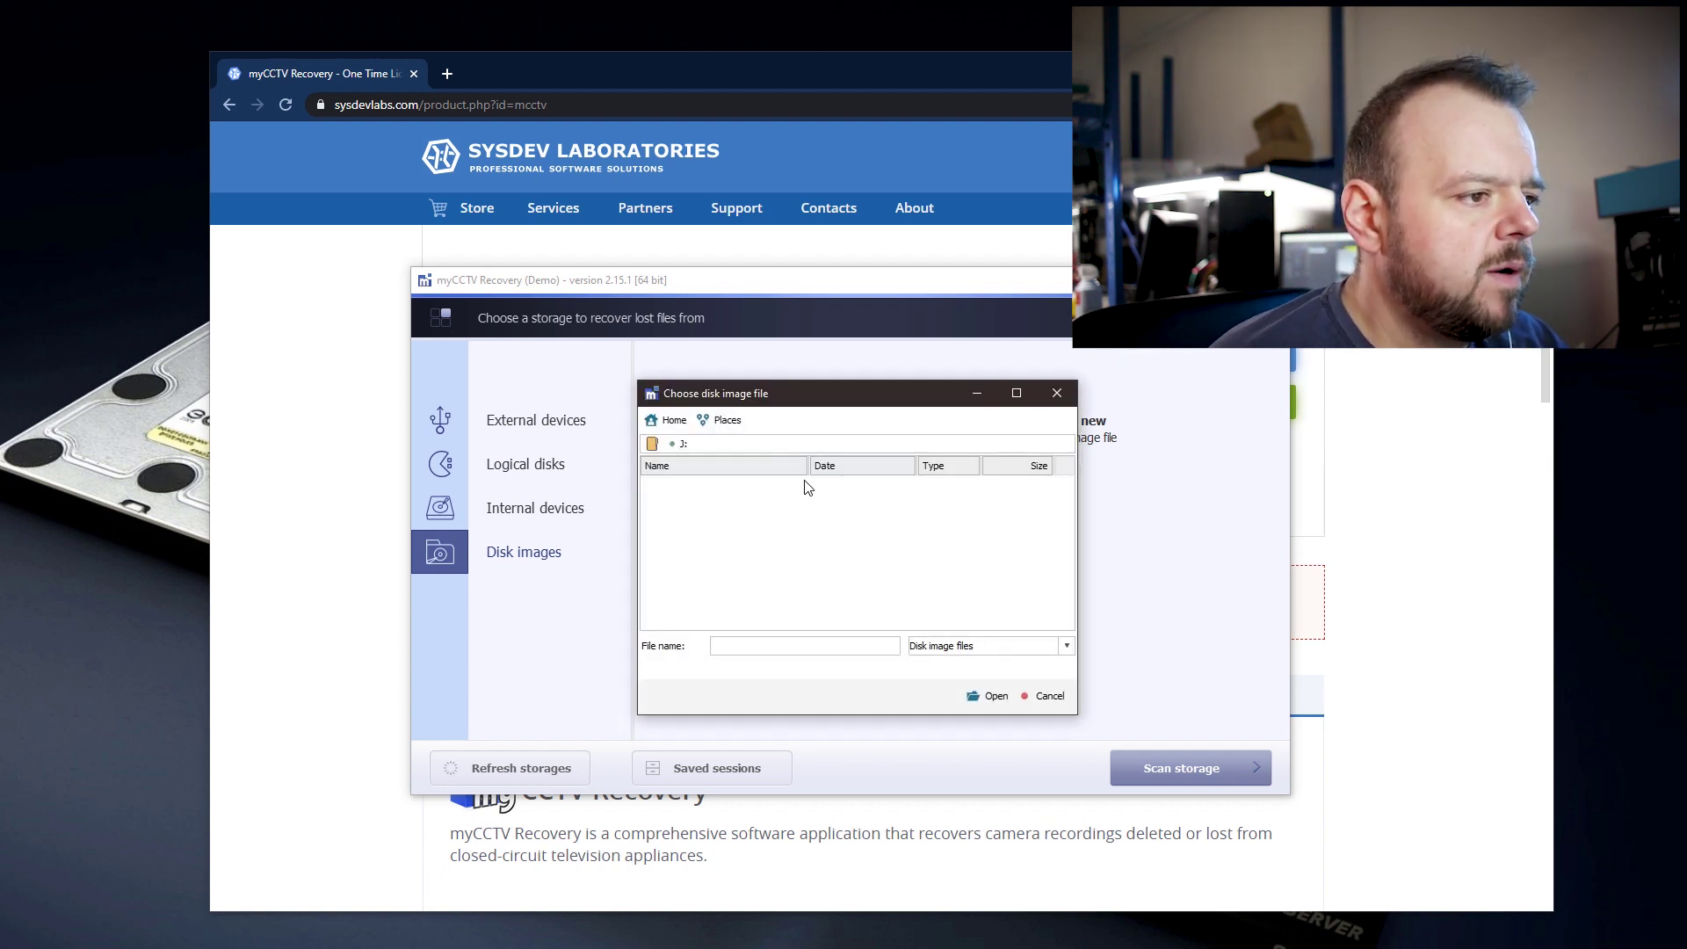
left_click(1011, 646)
left_click(928, 683)
double_click(690, 486)
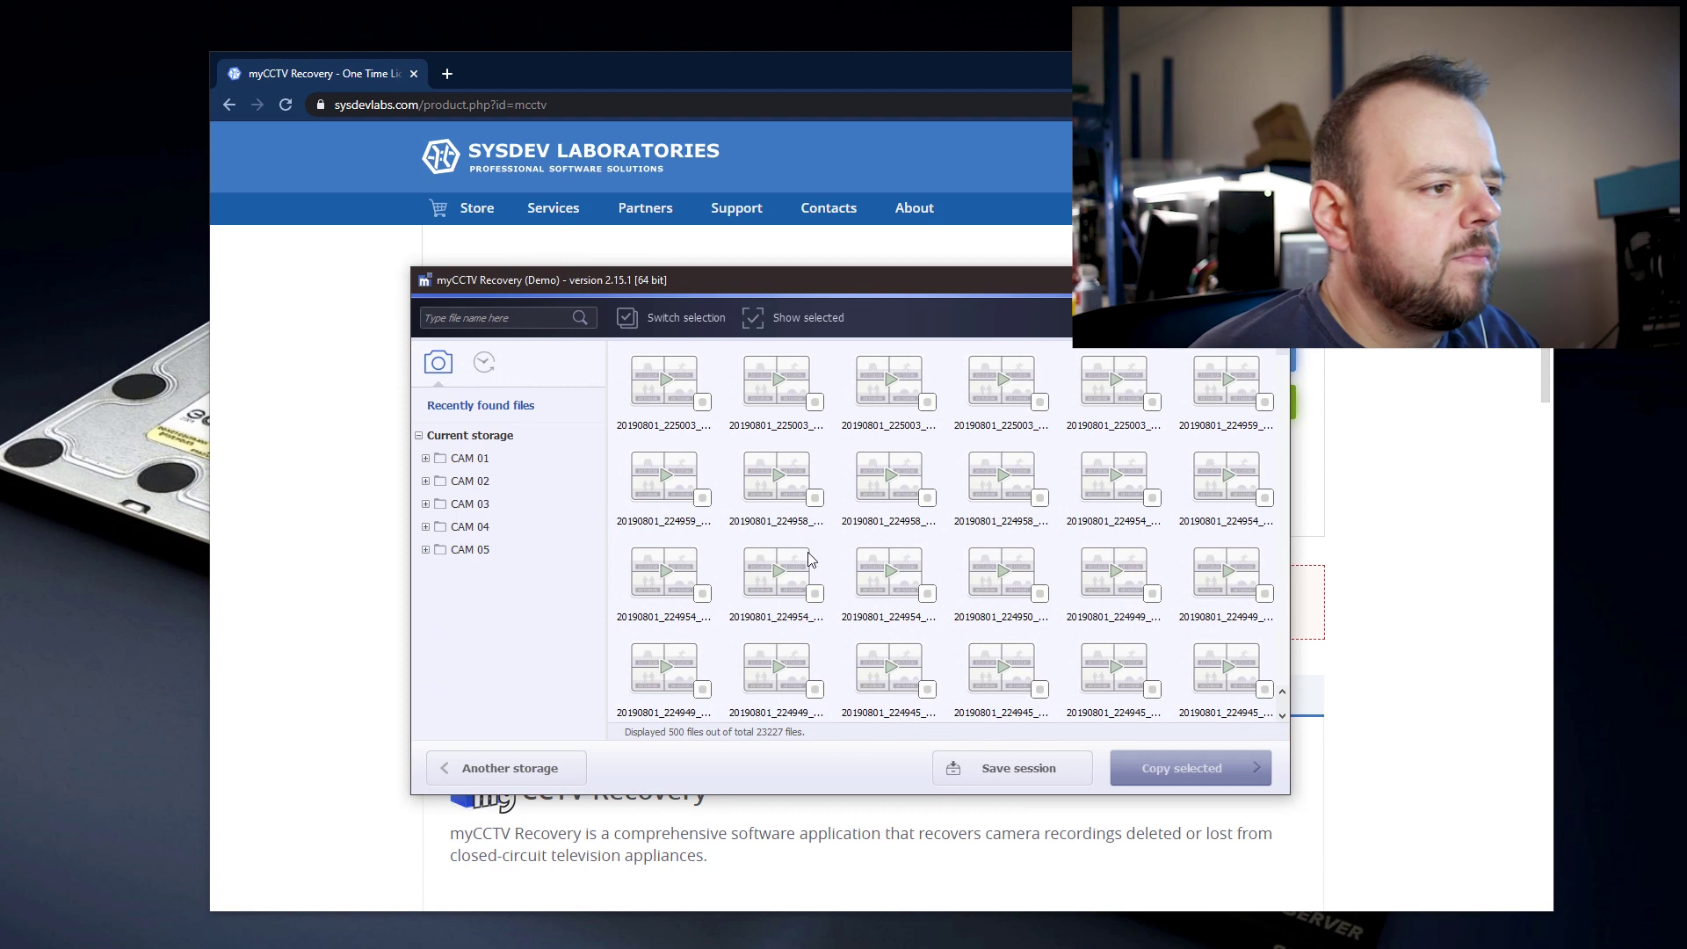
- Preview two of the found recordings and open the folder CAM 01 > 2019 > 07. July > 31 > 10
left_click(669, 394)
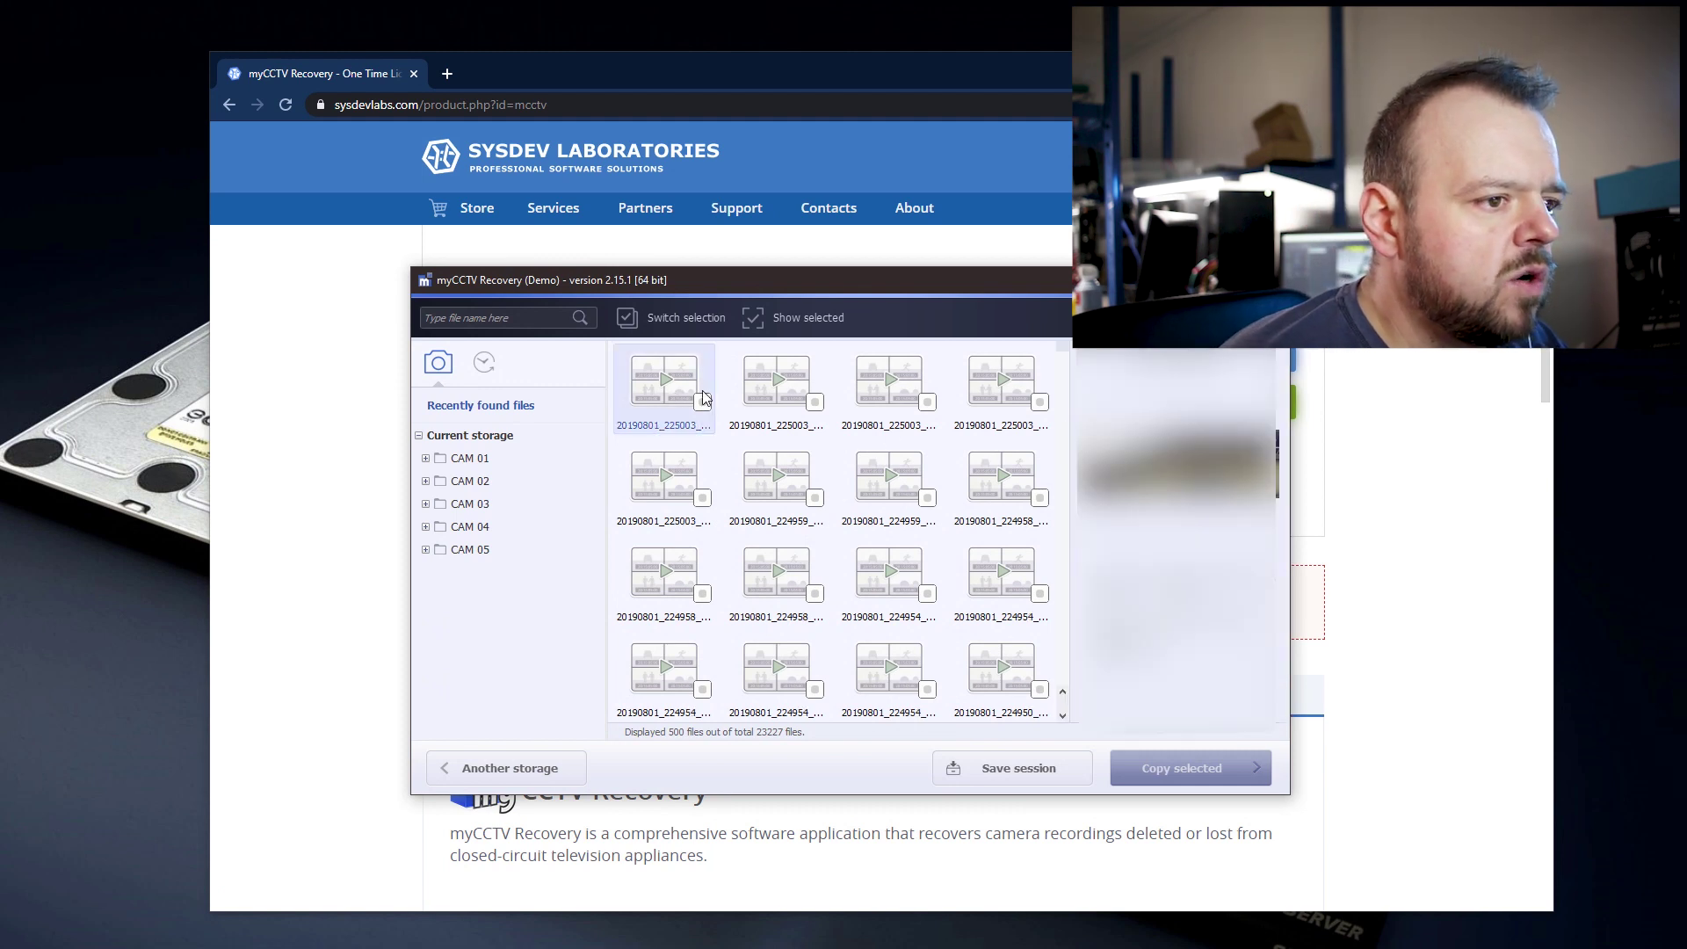
left_click(1010, 595)
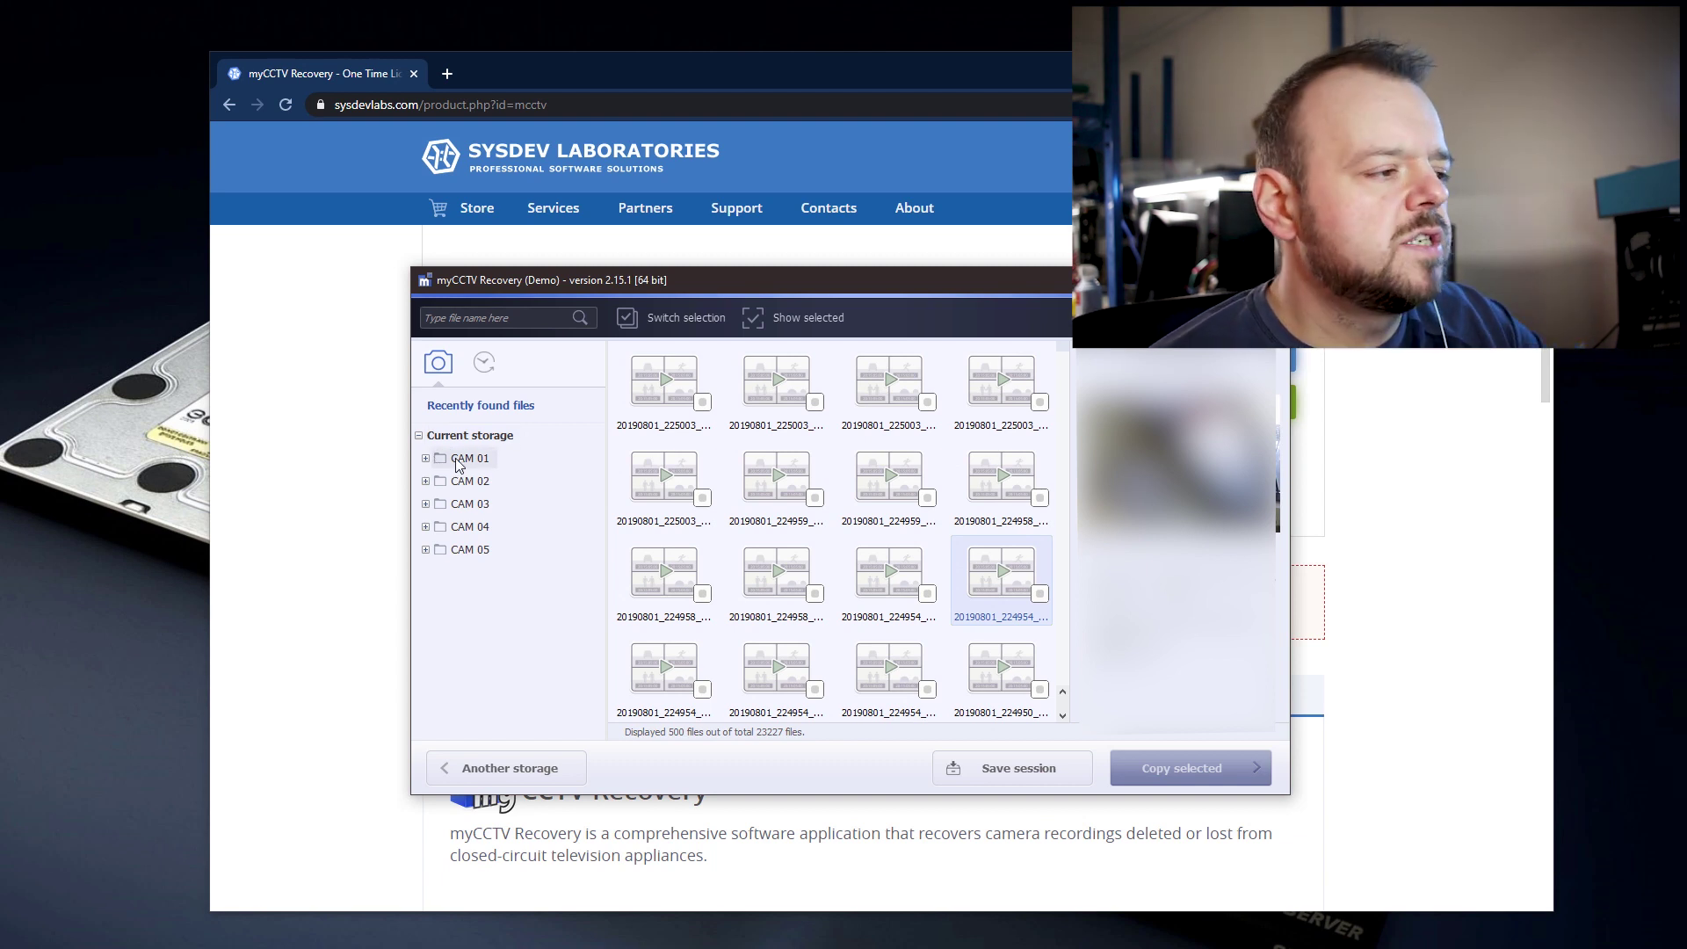
left_click(425, 458)
left_click(432, 481)
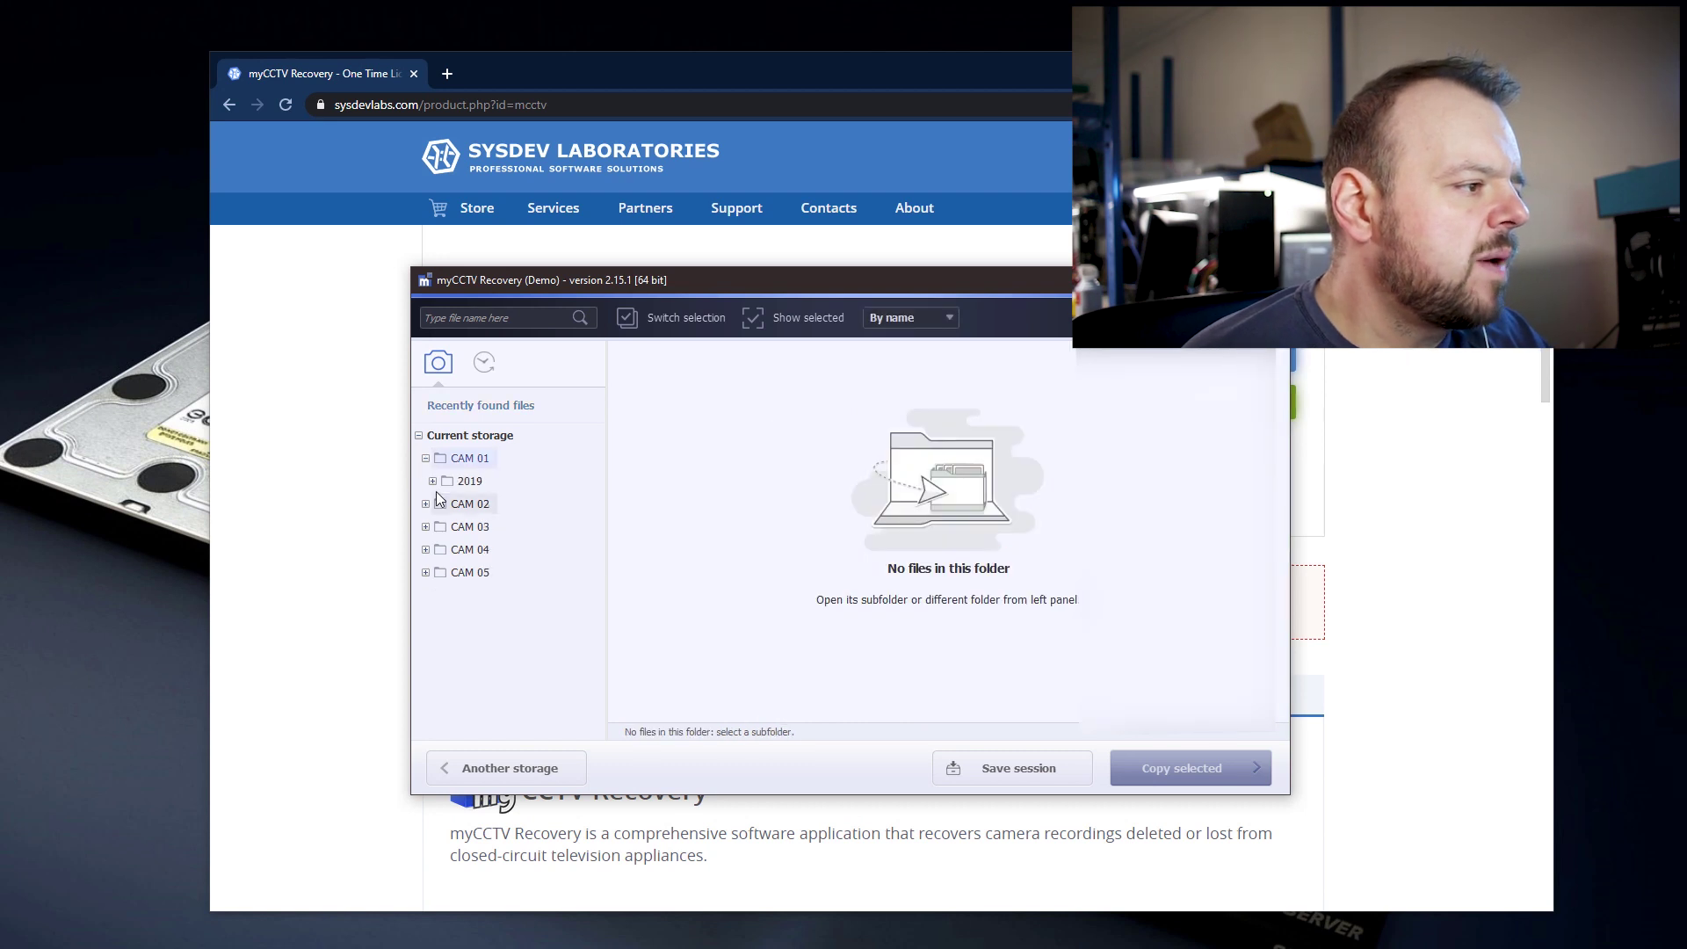
left_click(439, 504)
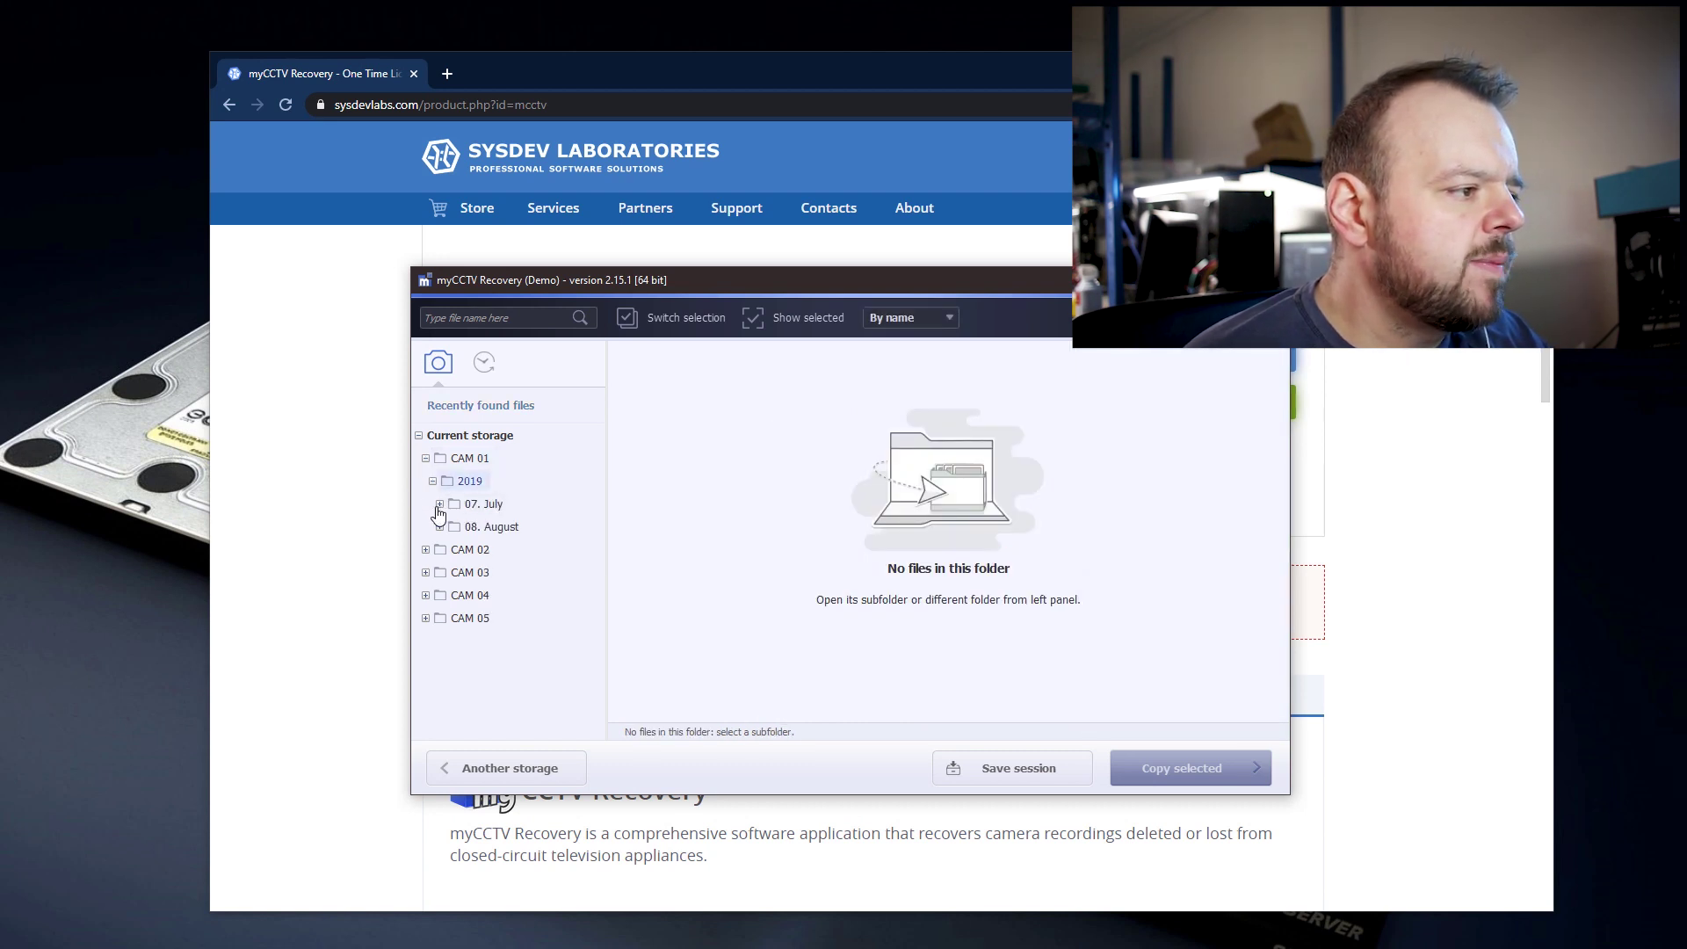
left_click(446, 527)
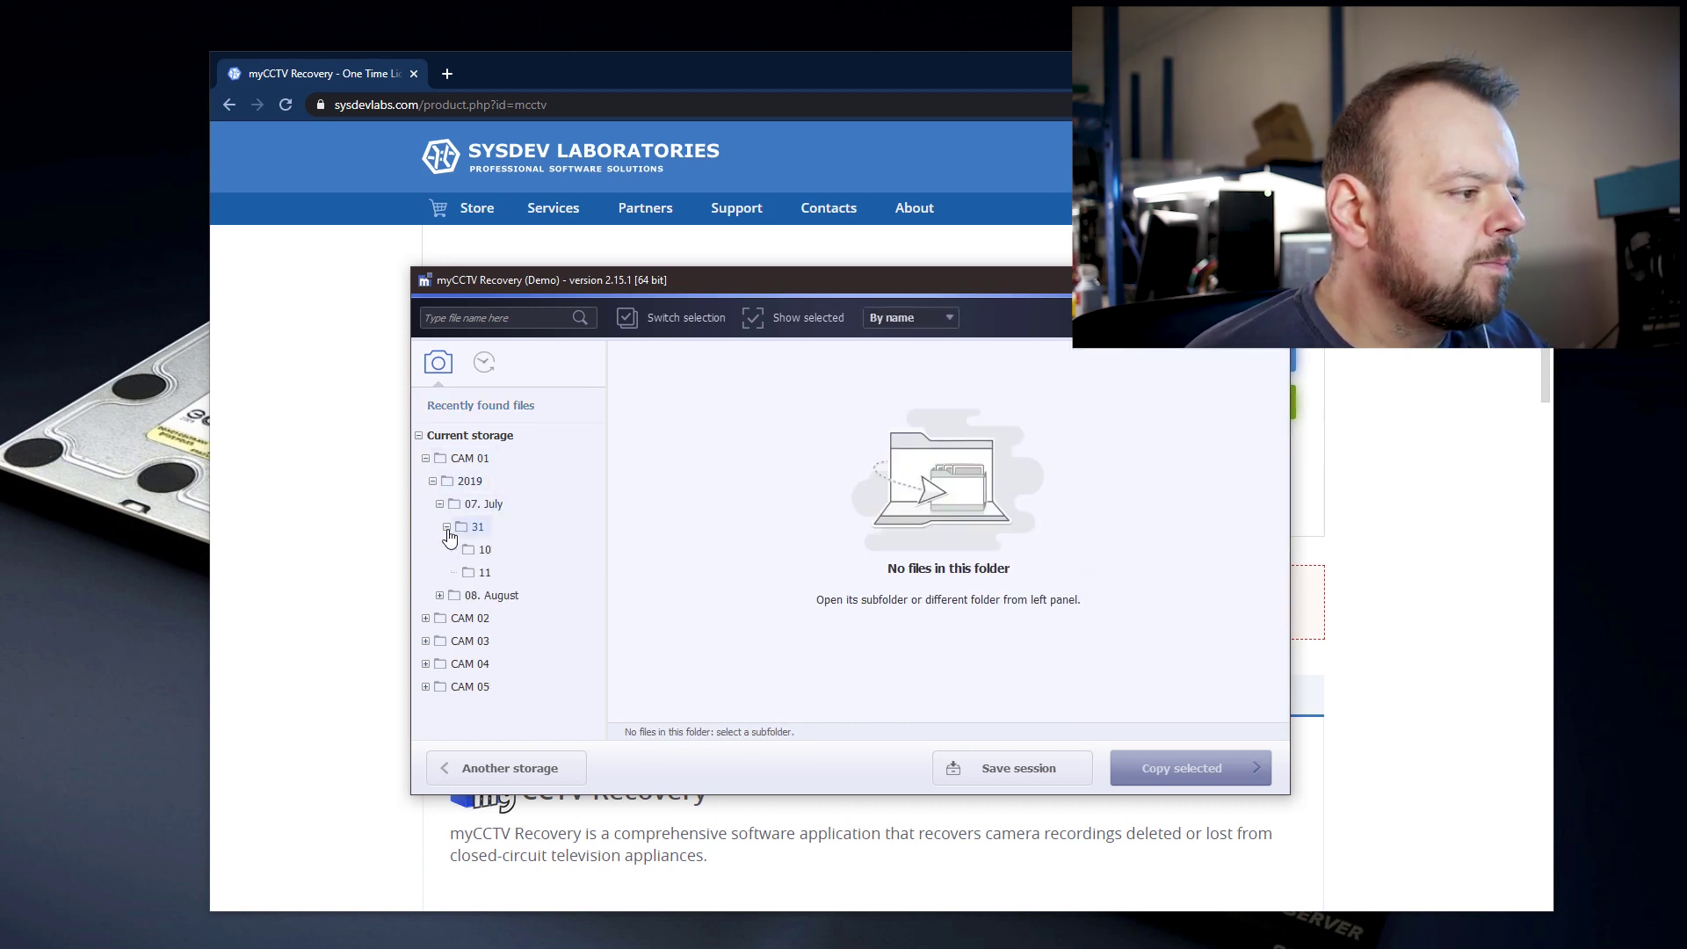
left_click(482, 555)
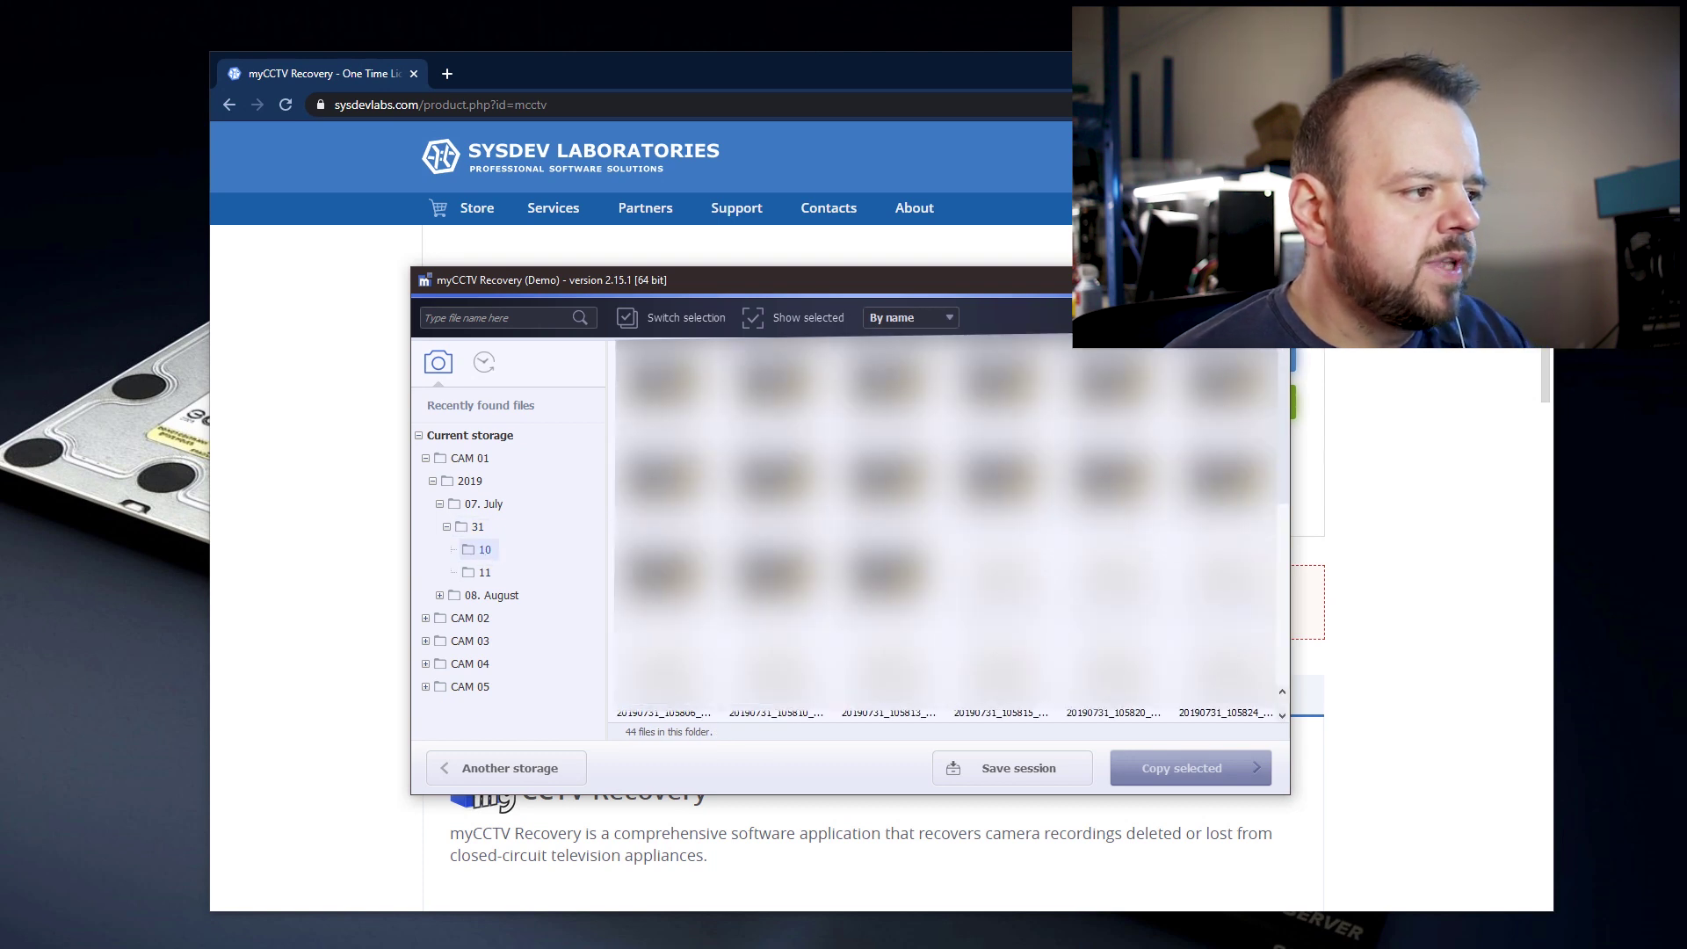
- Compare the by-camera and by-date-taken groupings of the found files and expand 2019 in the date grouping
left_click(484, 365)
left_click(425, 458)
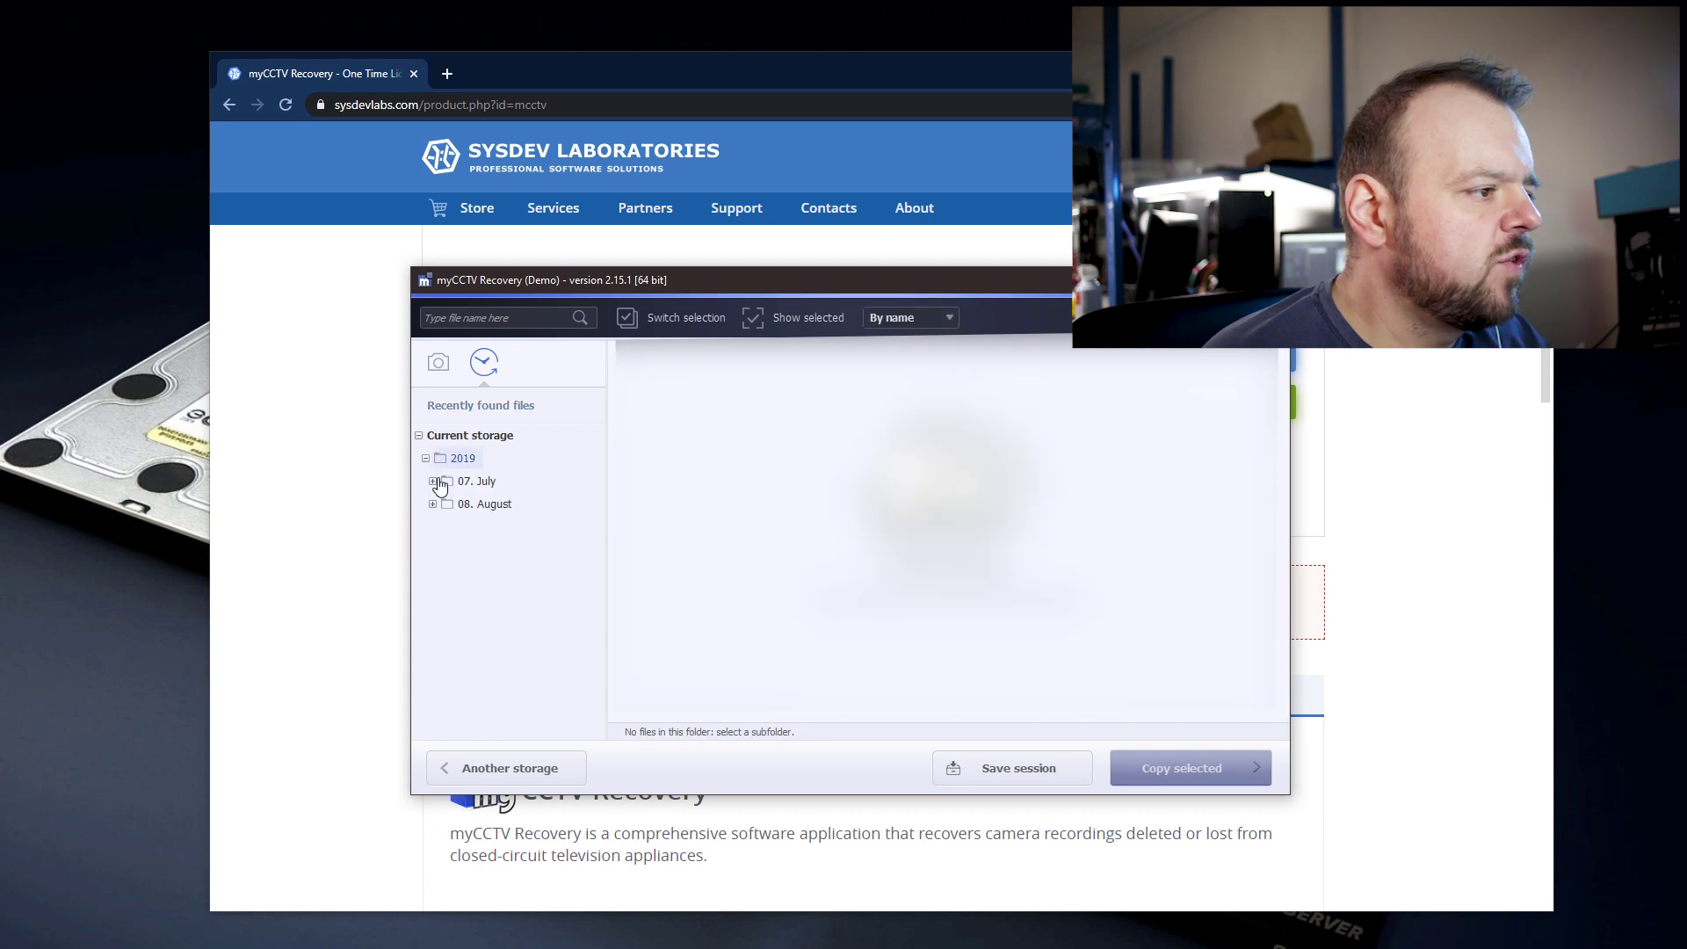
left_click(437, 362)
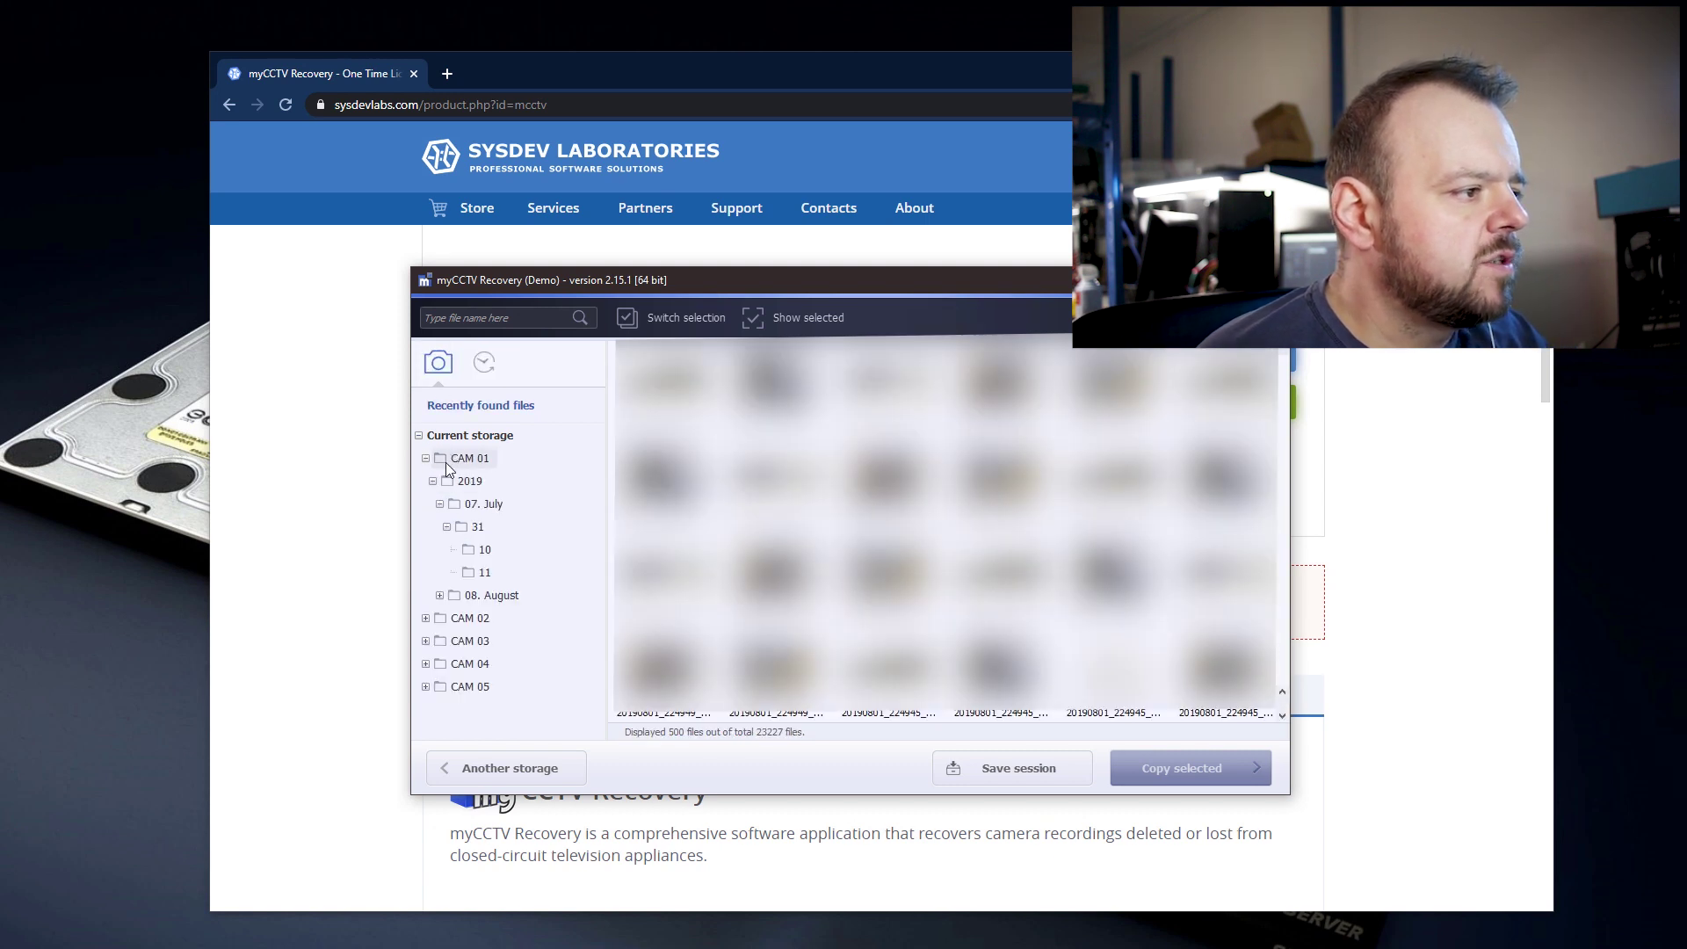
left_click(450, 436)
left_click(484, 362)
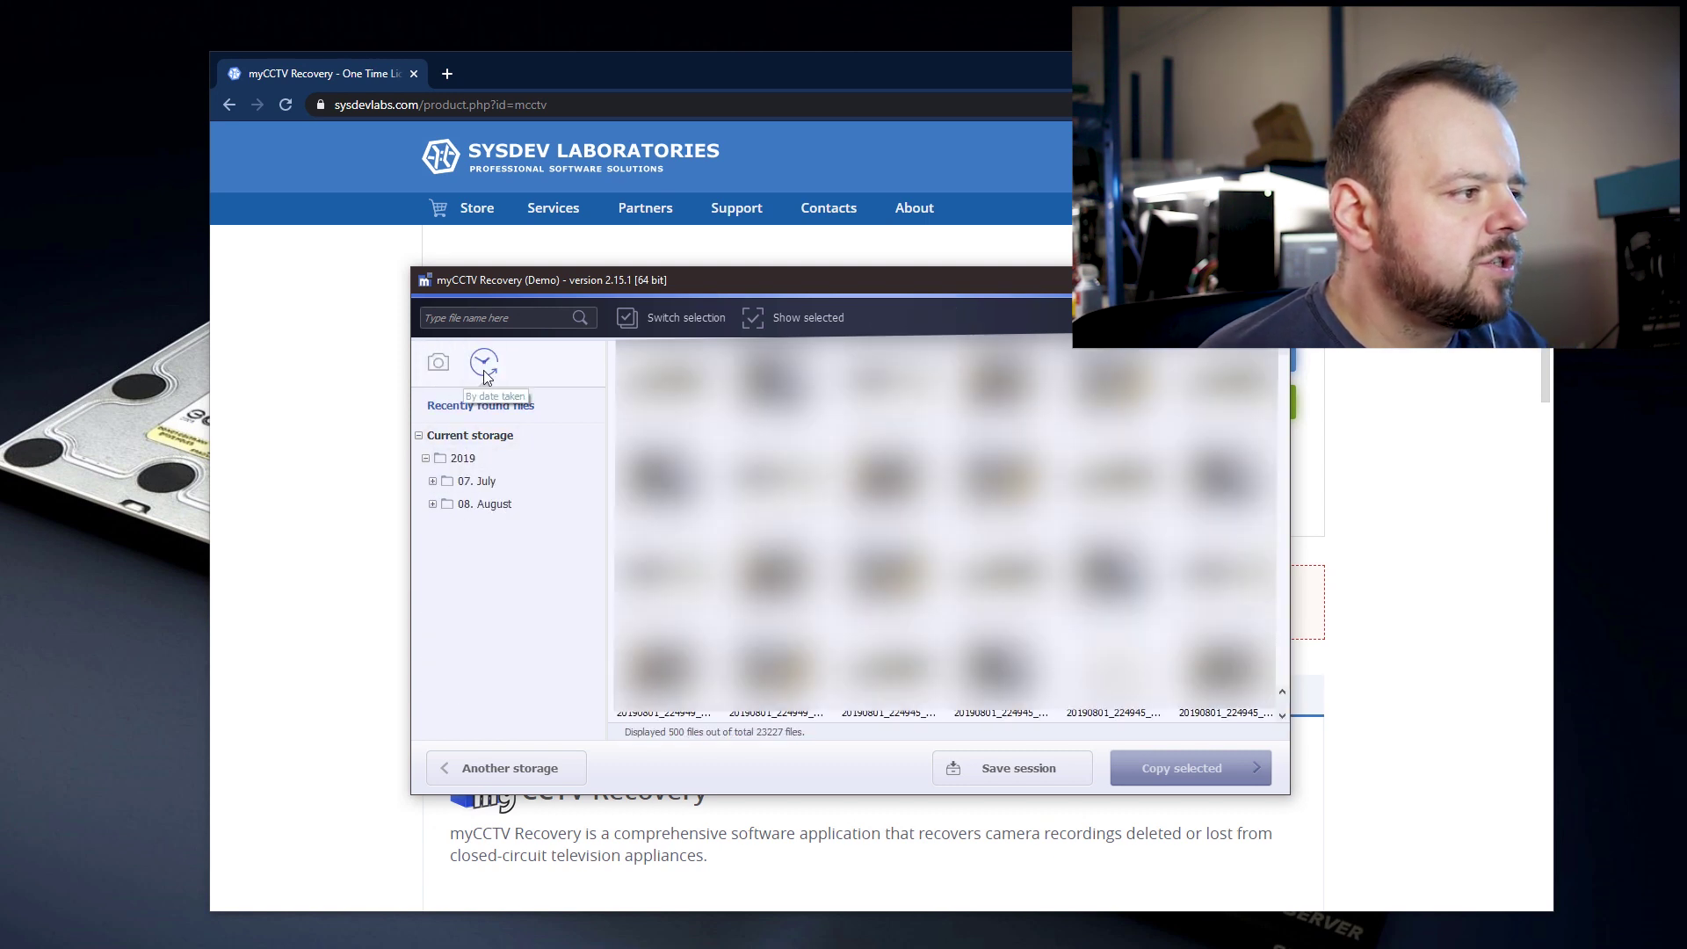
left_click(425, 459)
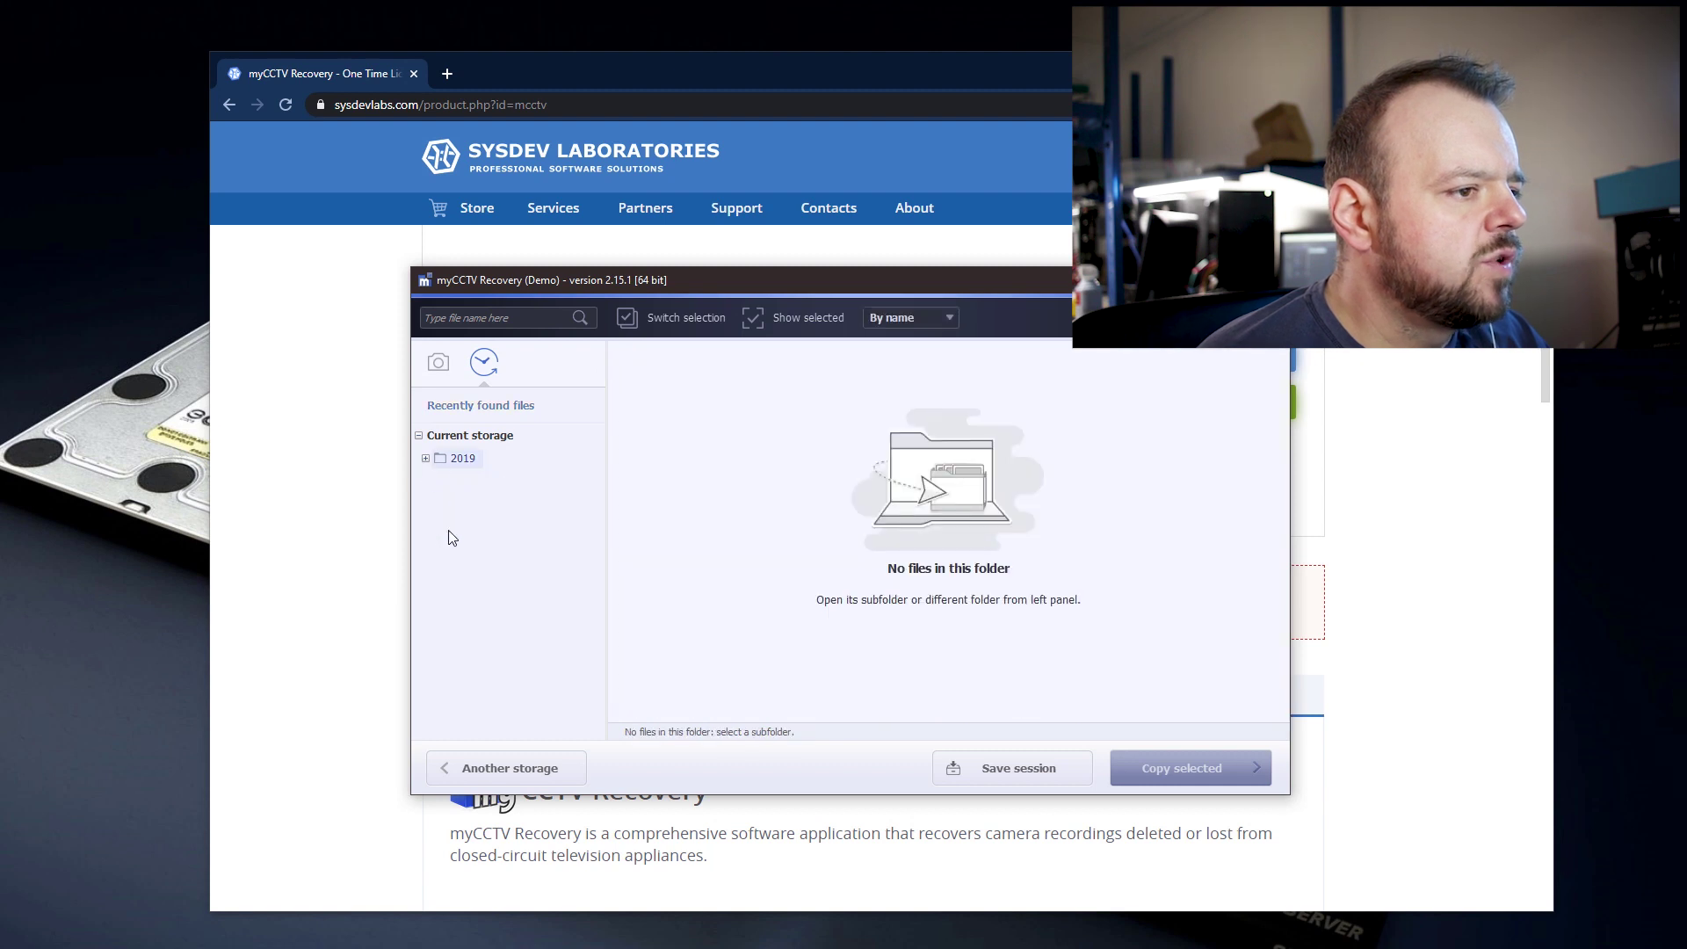
left_click(425, 458)
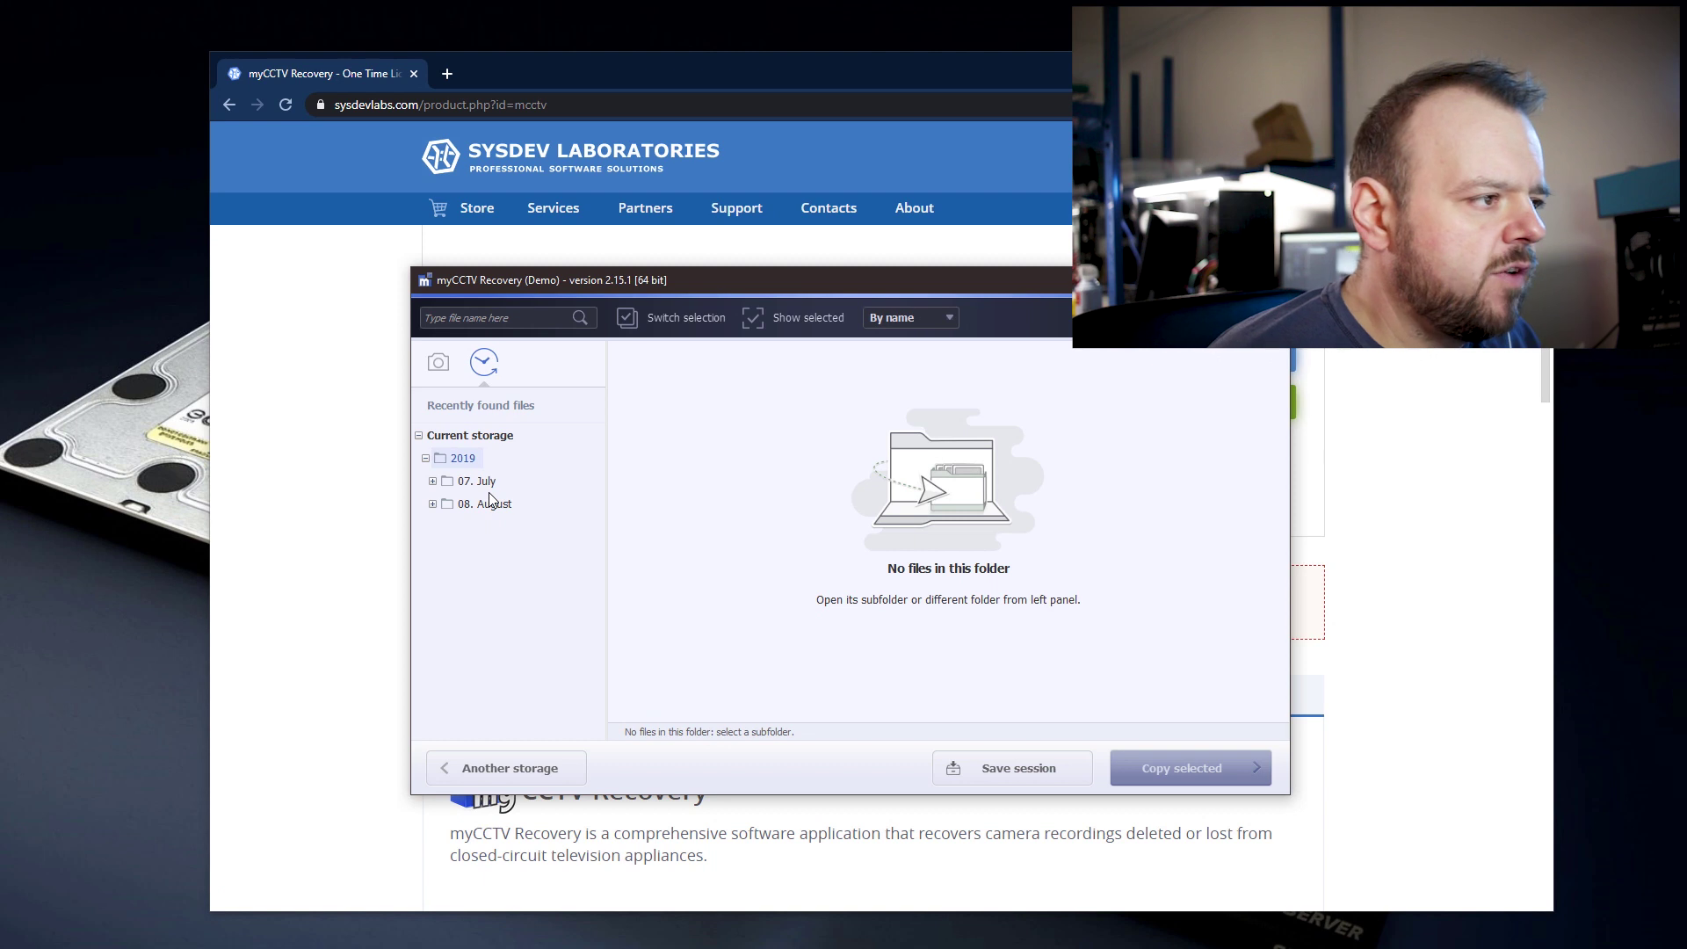
- Hide the recovery window and look through the license request form linked from the myCCTV Recovery product page
mouse_move(854, 280)
left_mouse_down()
mouse_move(869, 295)
mouse_move(849, 275)
left_mouse_up()
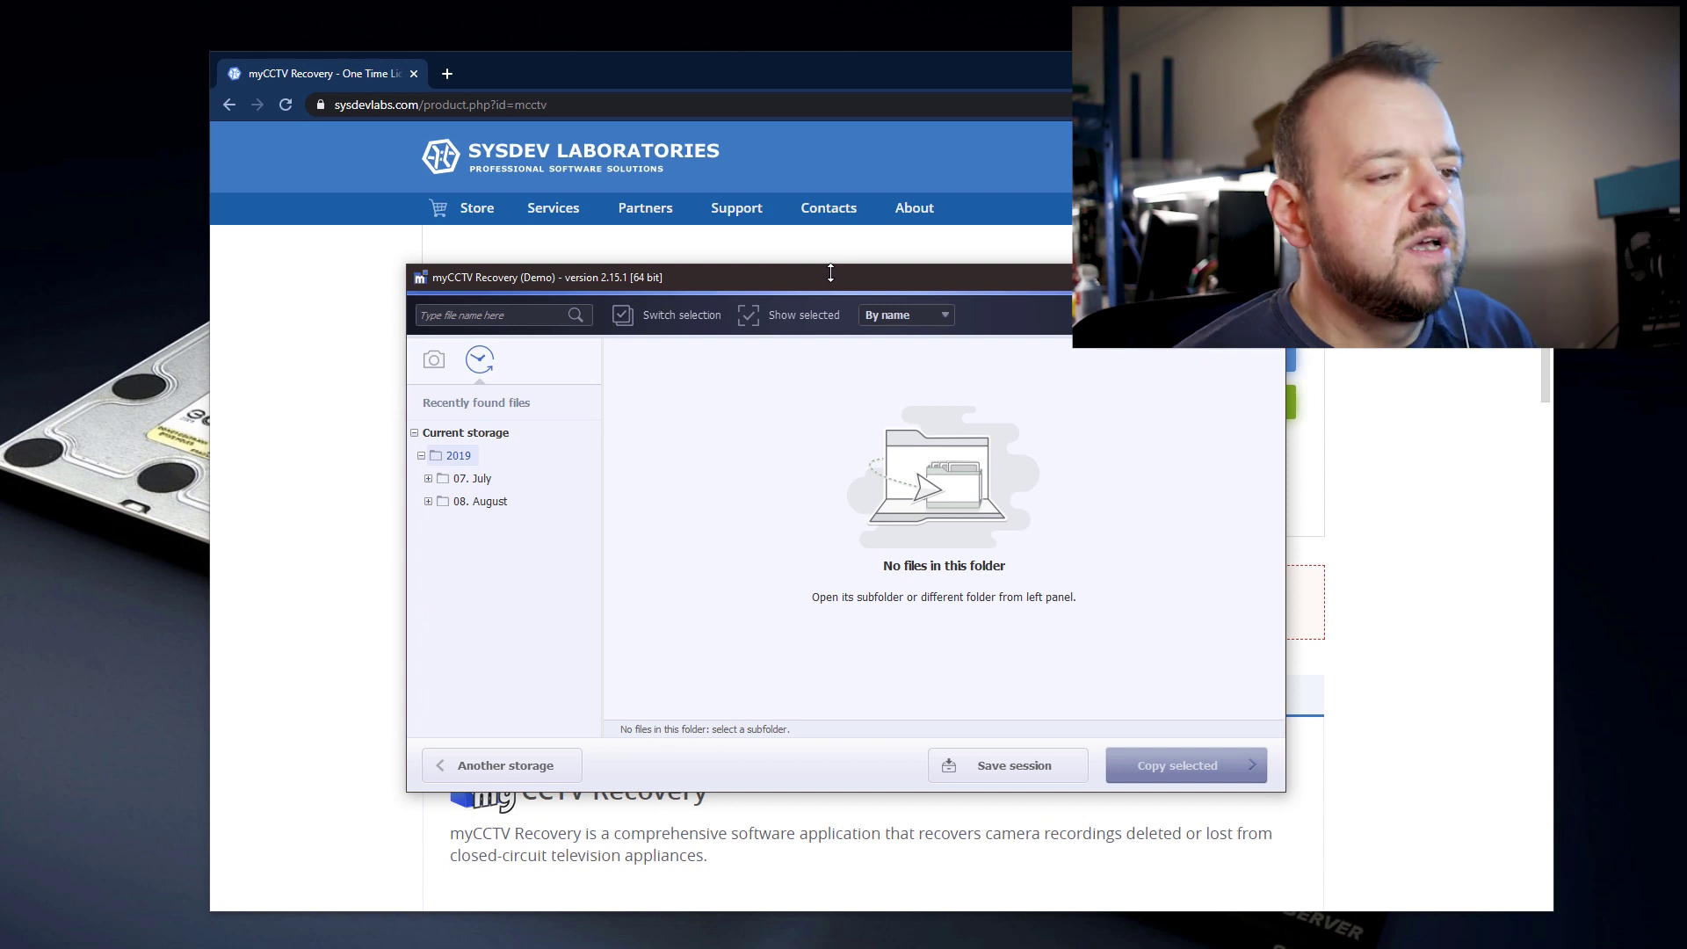
key("alt+F4")
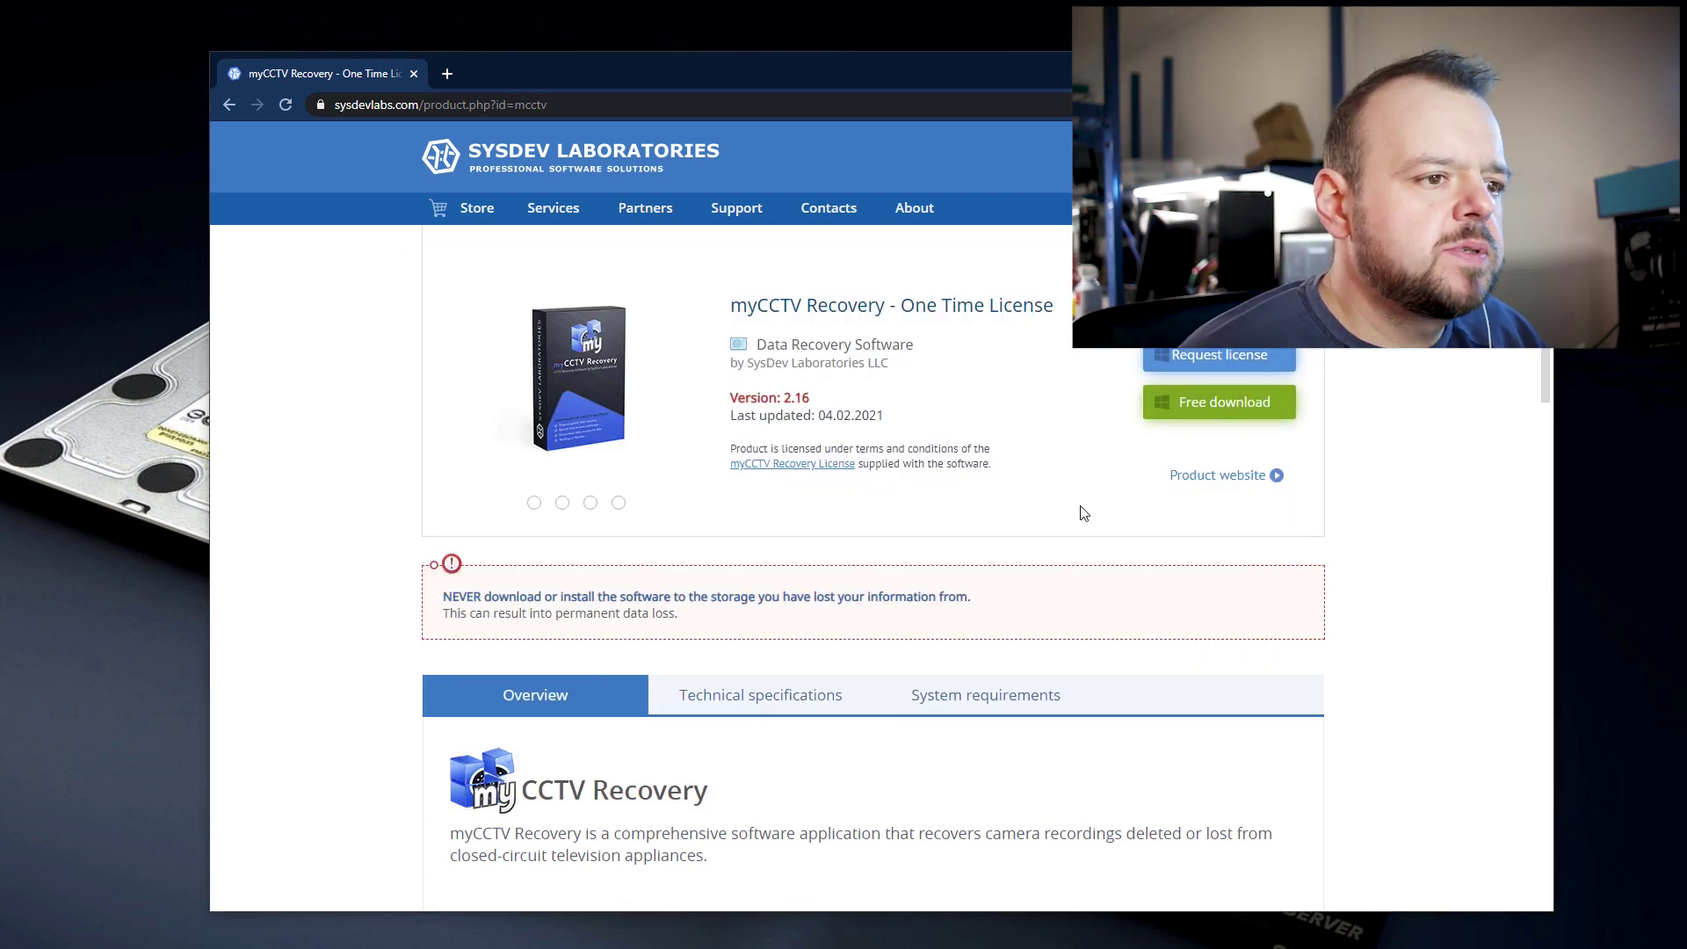
left_click(1188, 360)
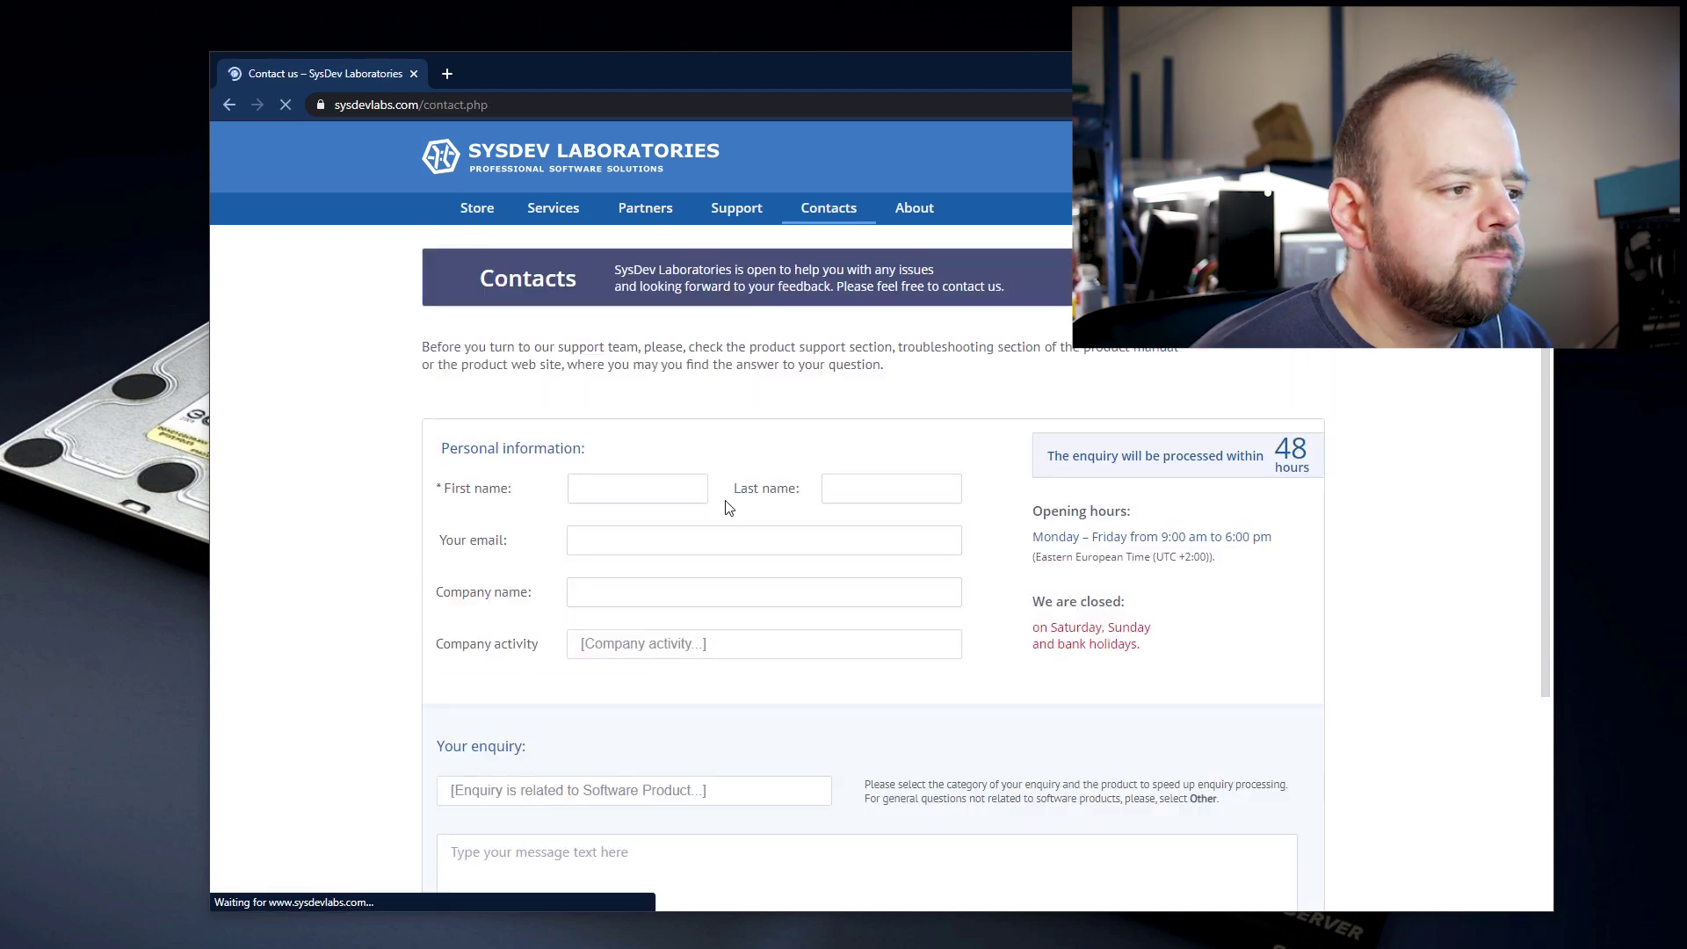
scroll(699, 664, "down", 3)
scroll(698, 664, "up", 3)
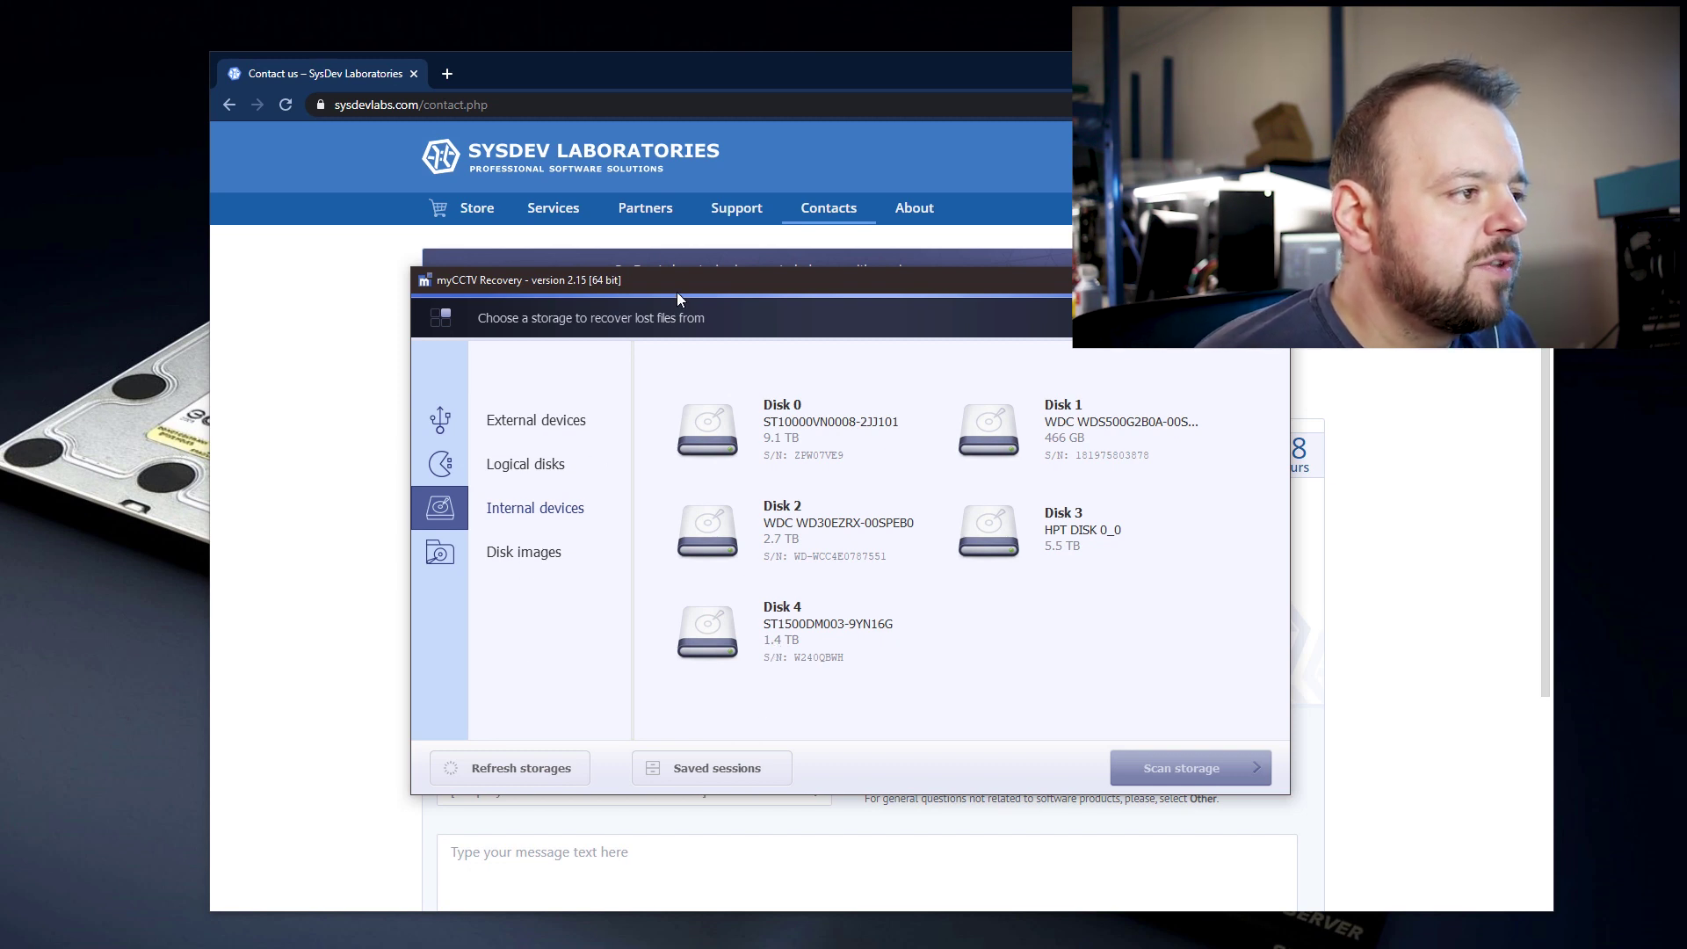
- Load the saved session dvr.mrse into the full version 2.15 of myCCTV Recovery
mouse_move(687, 287)
left_mouse_down()
mouse_move(706, 293)
mouse_move(694, 303)
left_mouse_up()
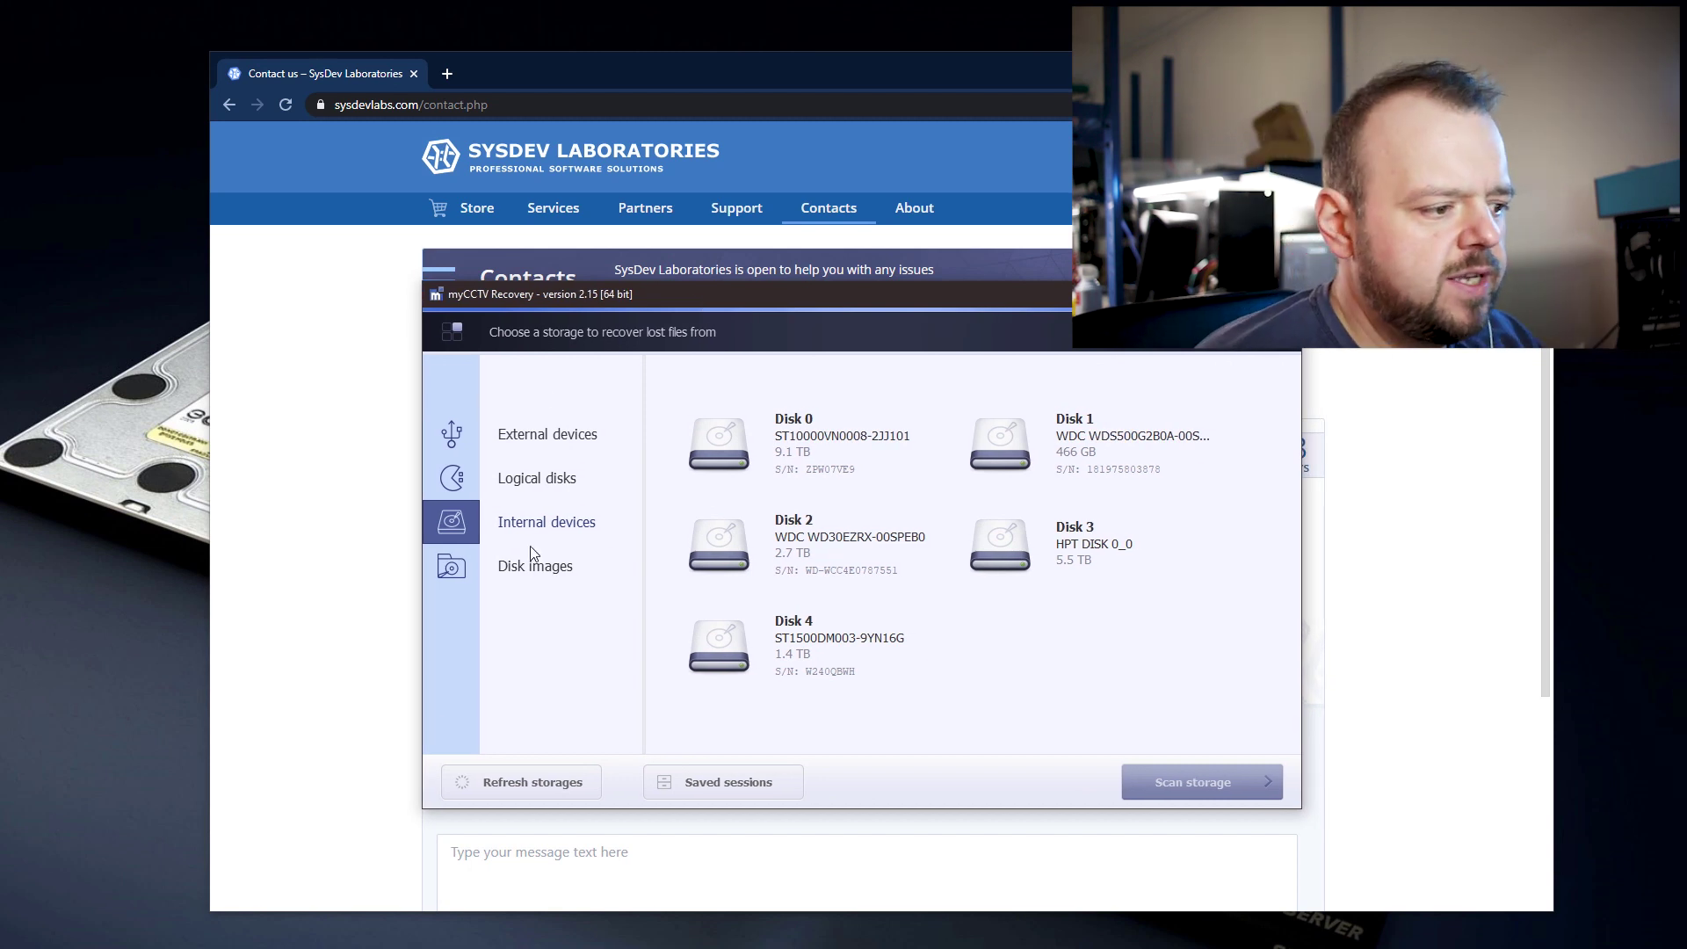
left_click(699, 784)
scroll(817, 610, "down", 8)
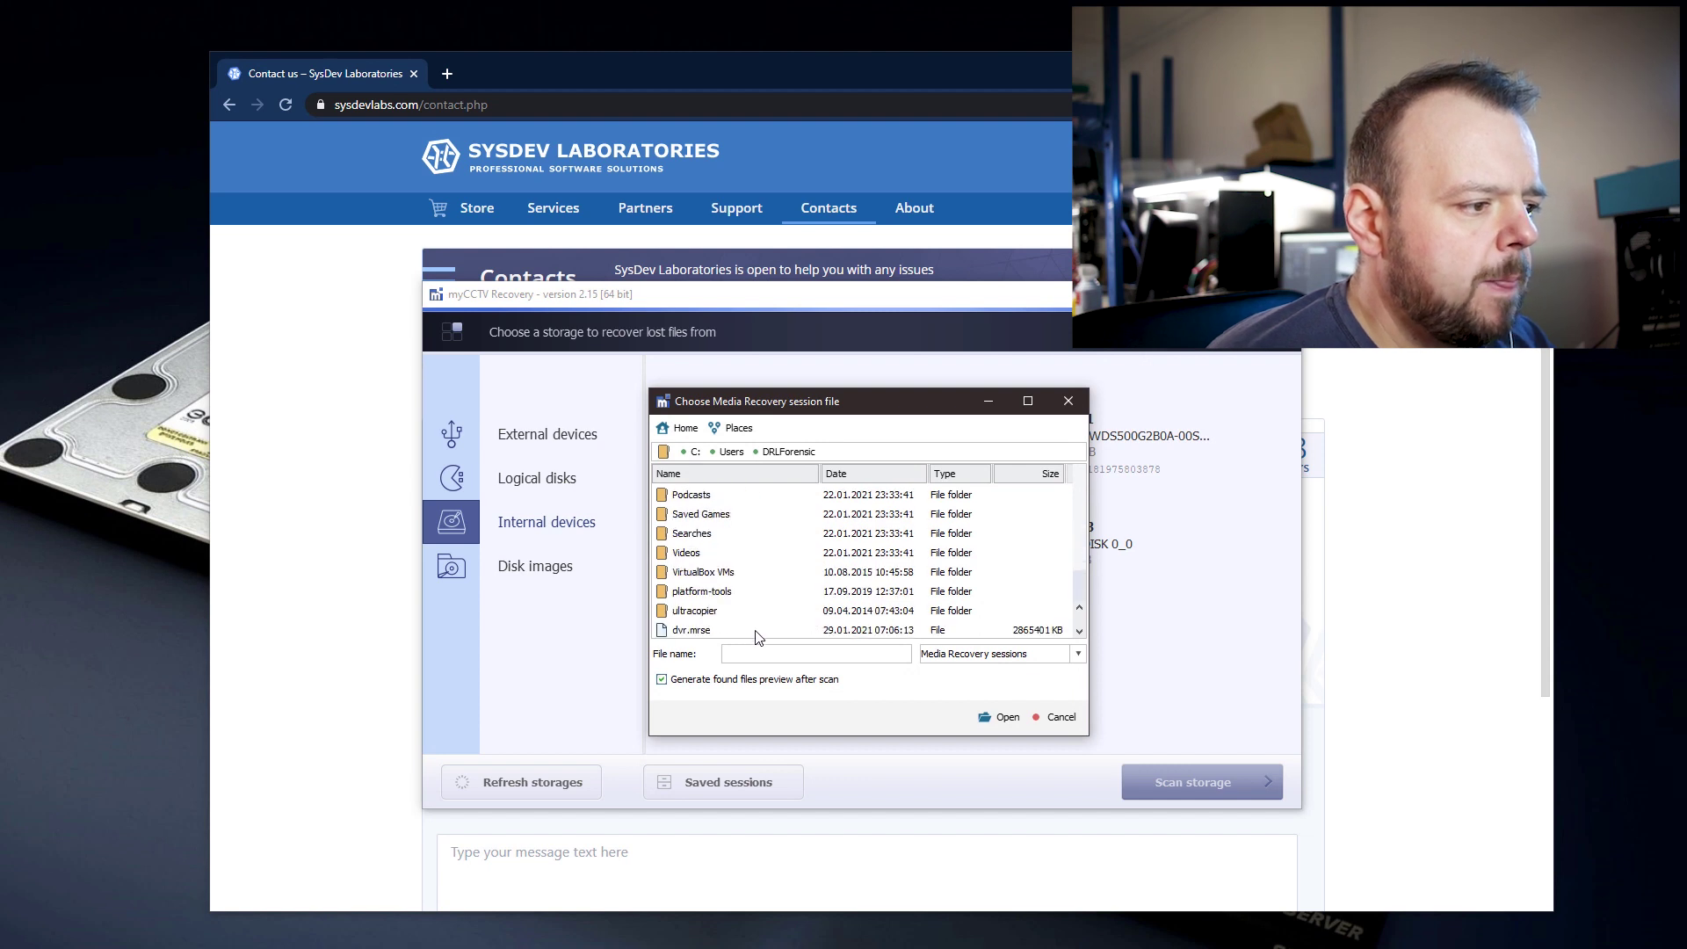
left_click(756, 630)
left_click(1001, 717)
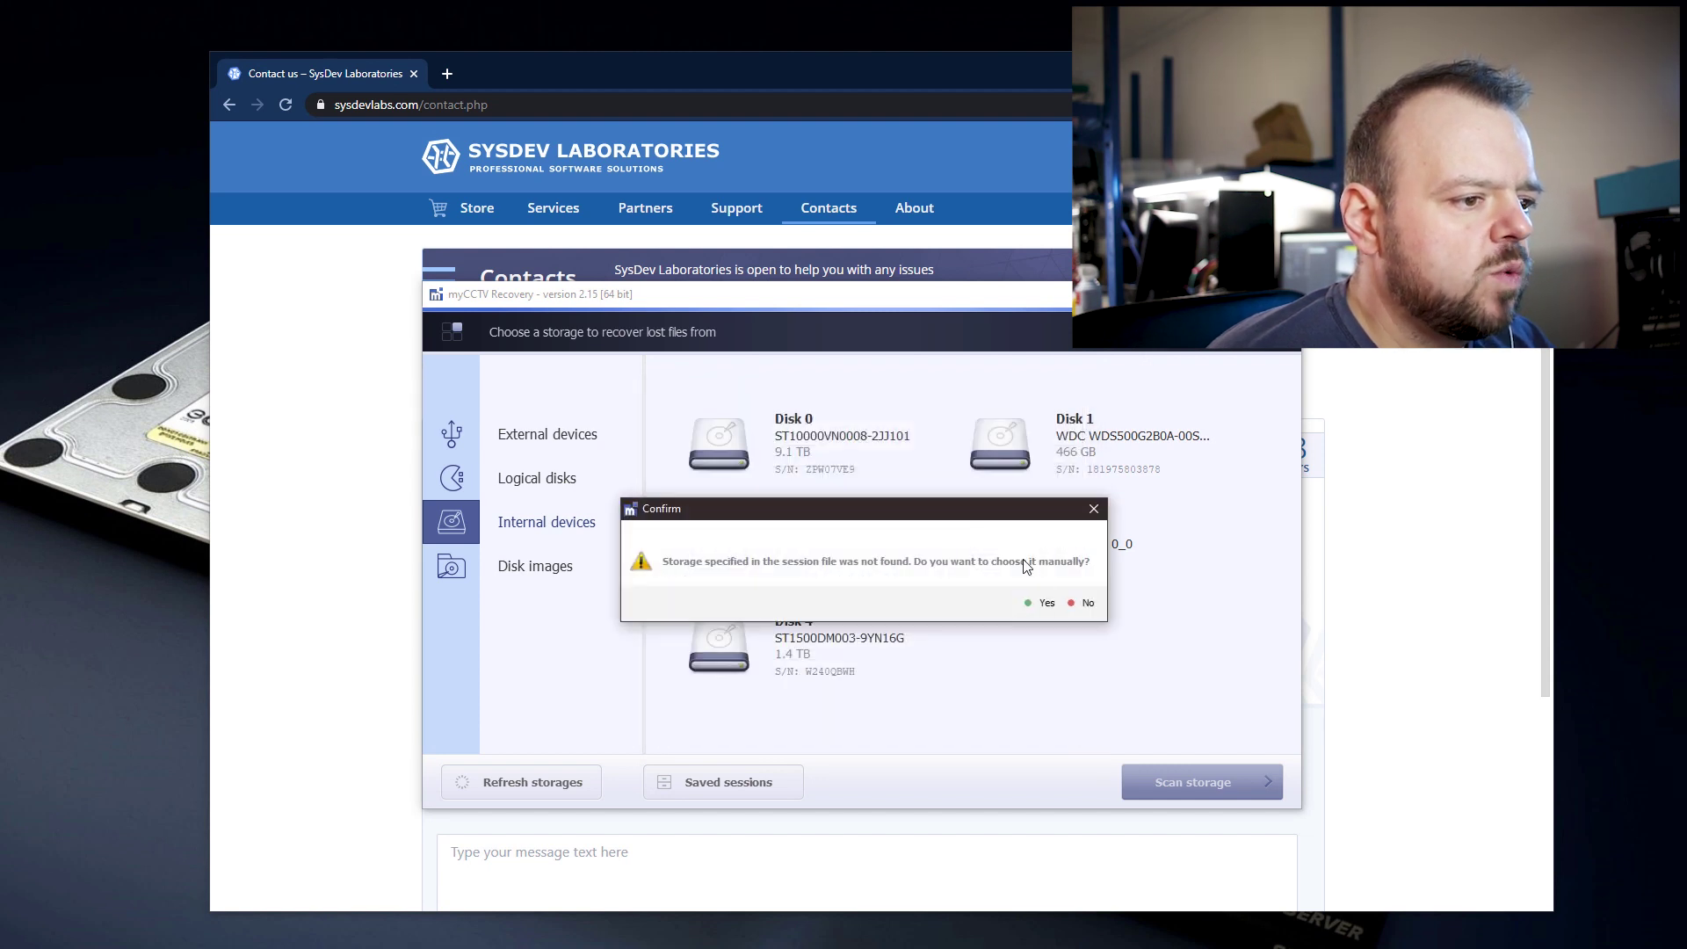
- Choose the session's storage manually, showing all file types in J: and opening image001.bin as the disk image
left_click(1045, 604)
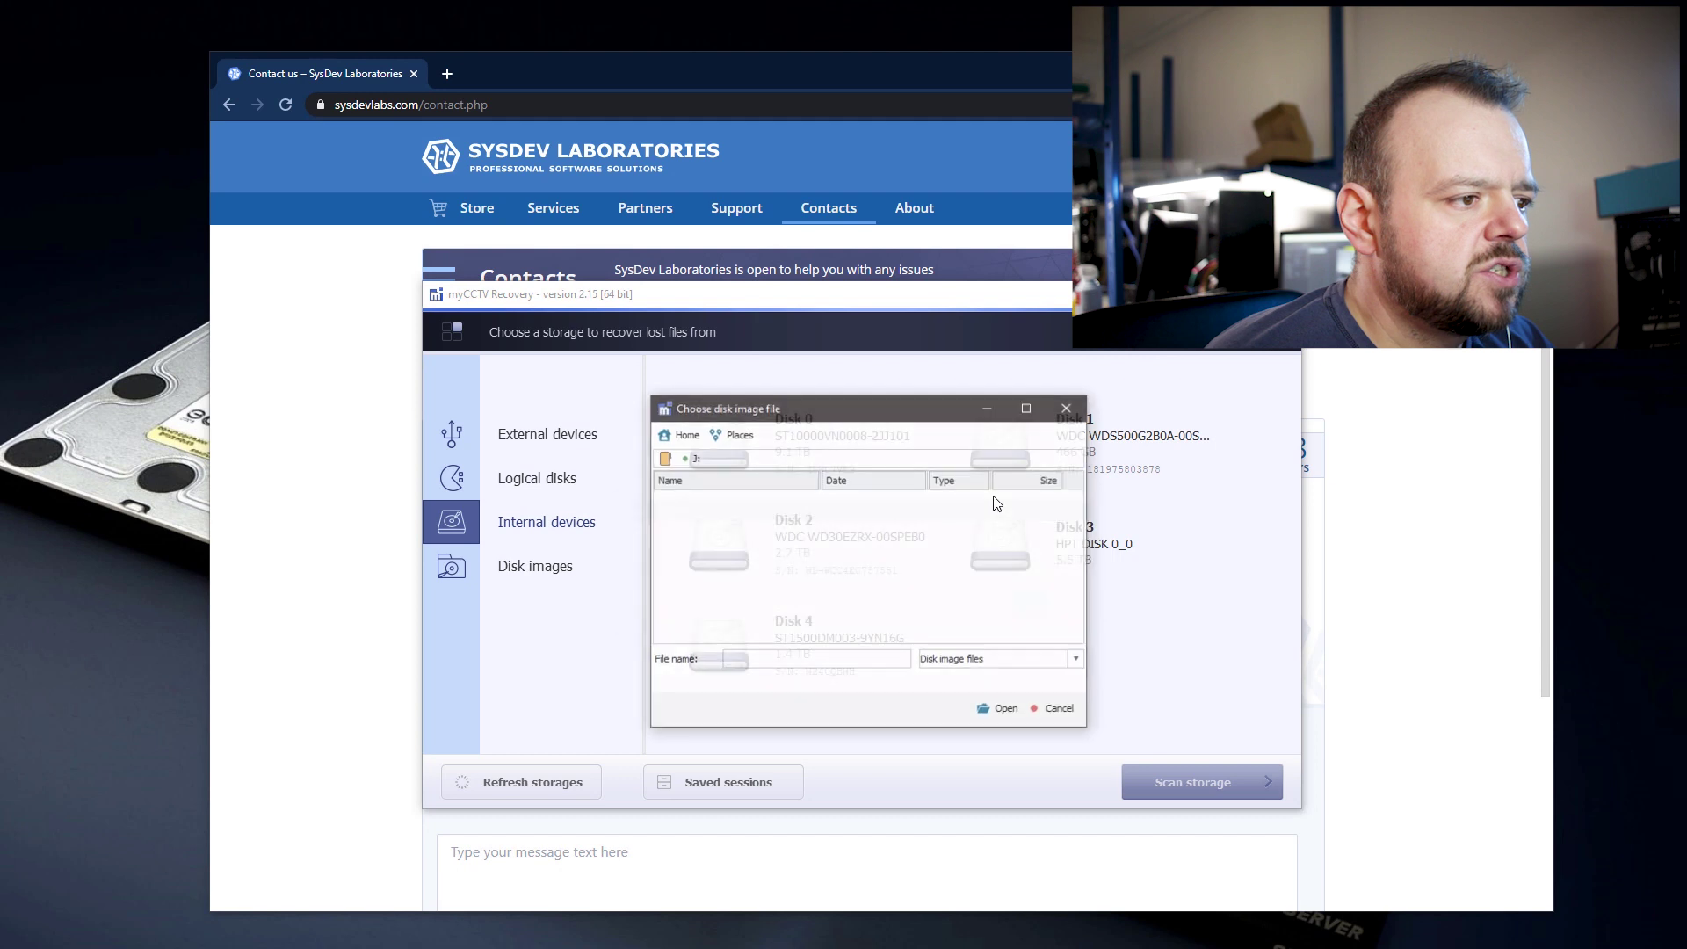
left_click(1045, 659)
left_click(989, 696)
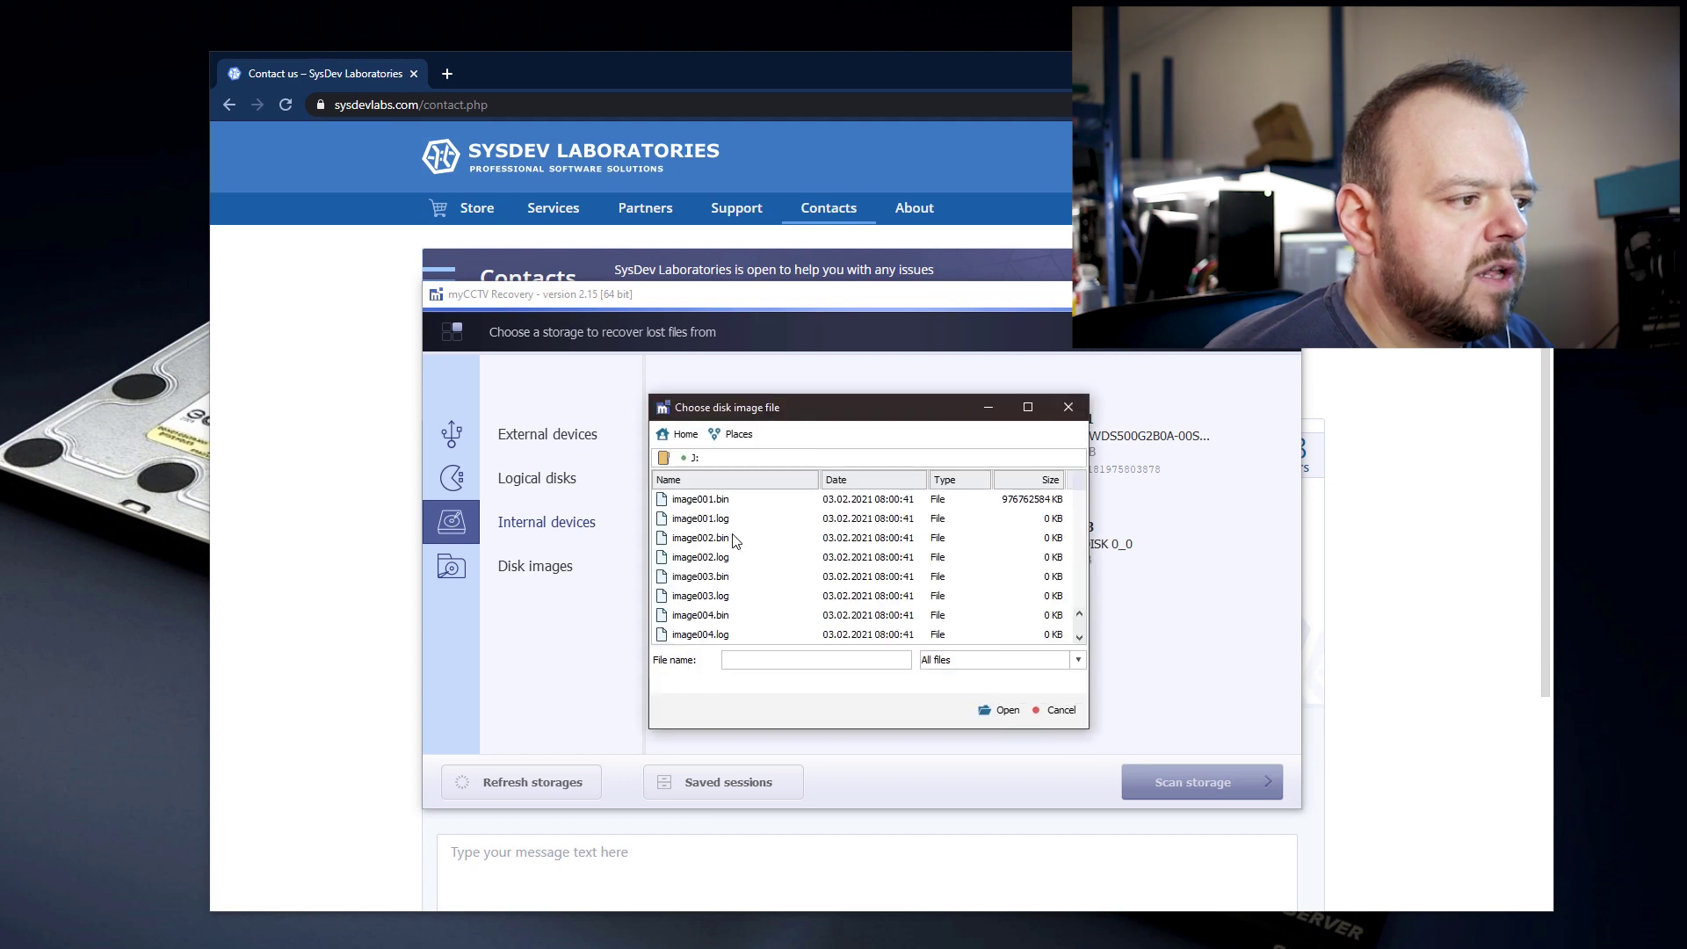
left_click(703, 499)
double_click(702, 500)
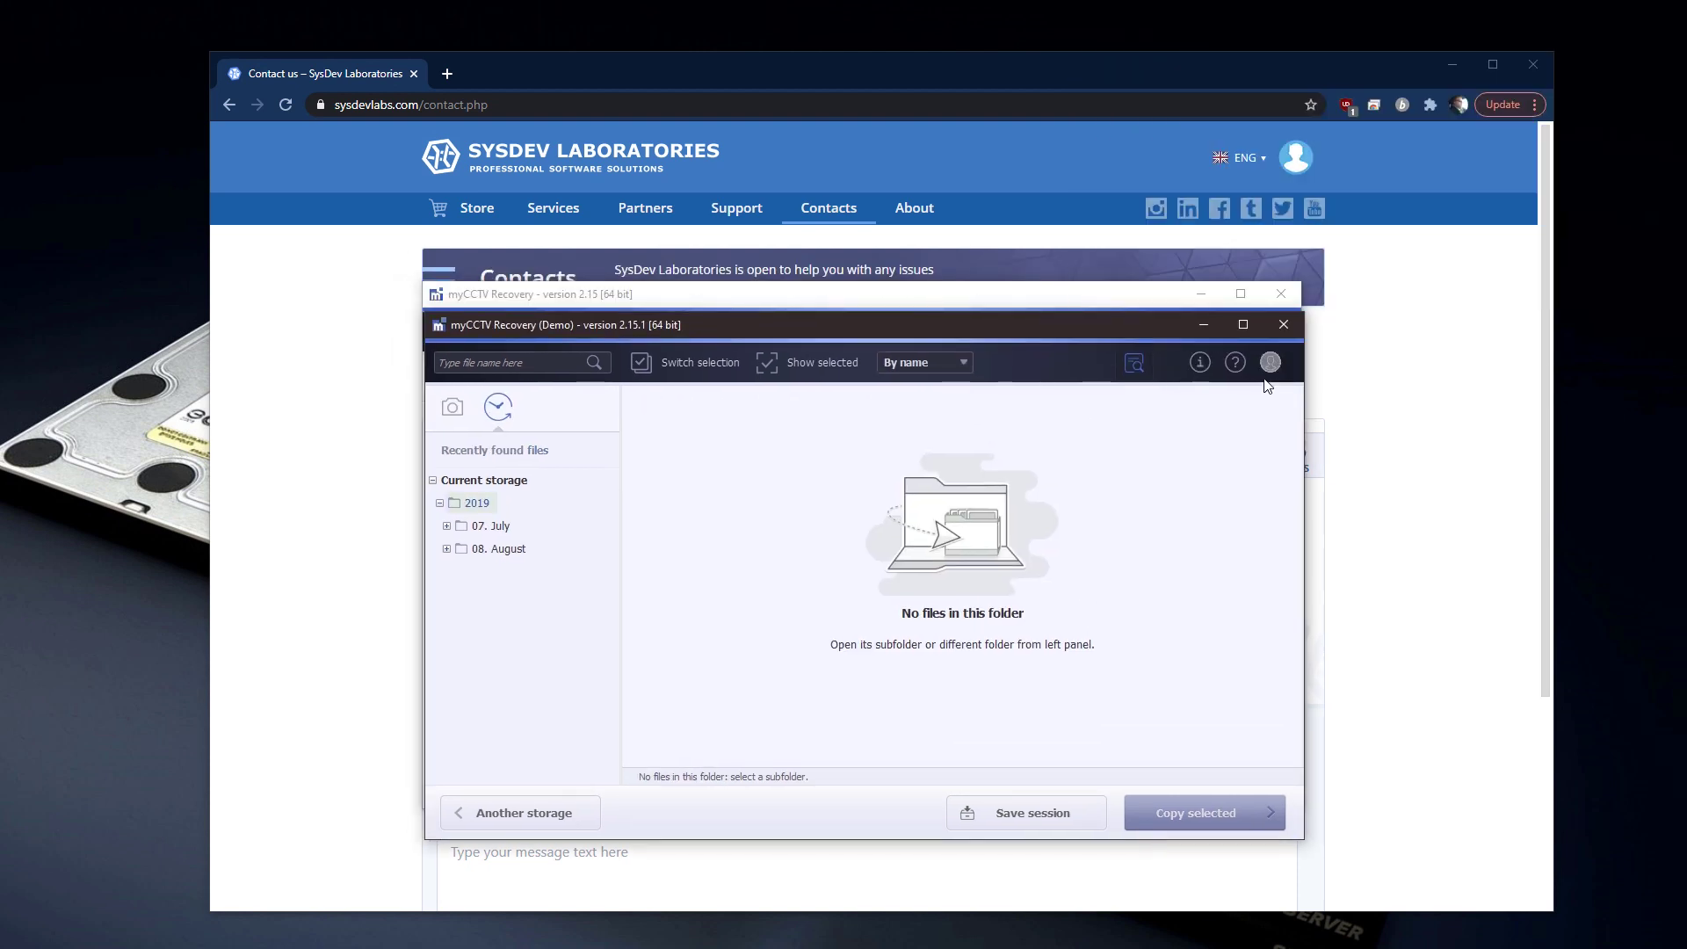
- Hide the demo window, examine the Scan result ID in the full version's license details, and return to the found recordings
left_click(1198, 322)
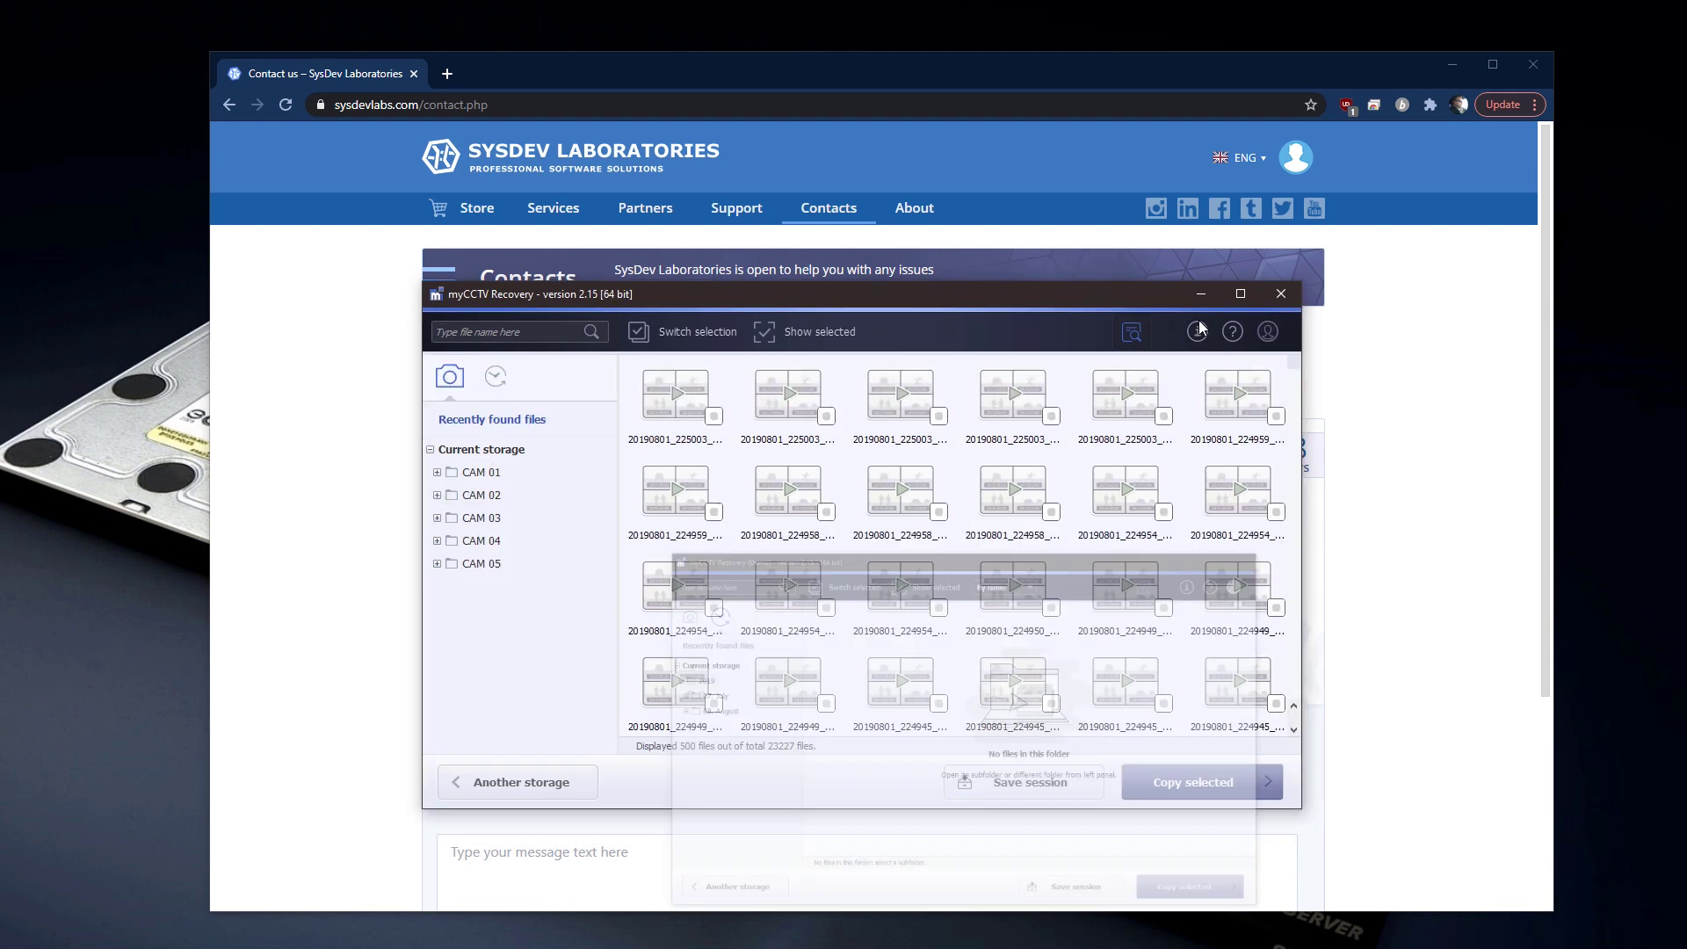
left_click(1268, 333)
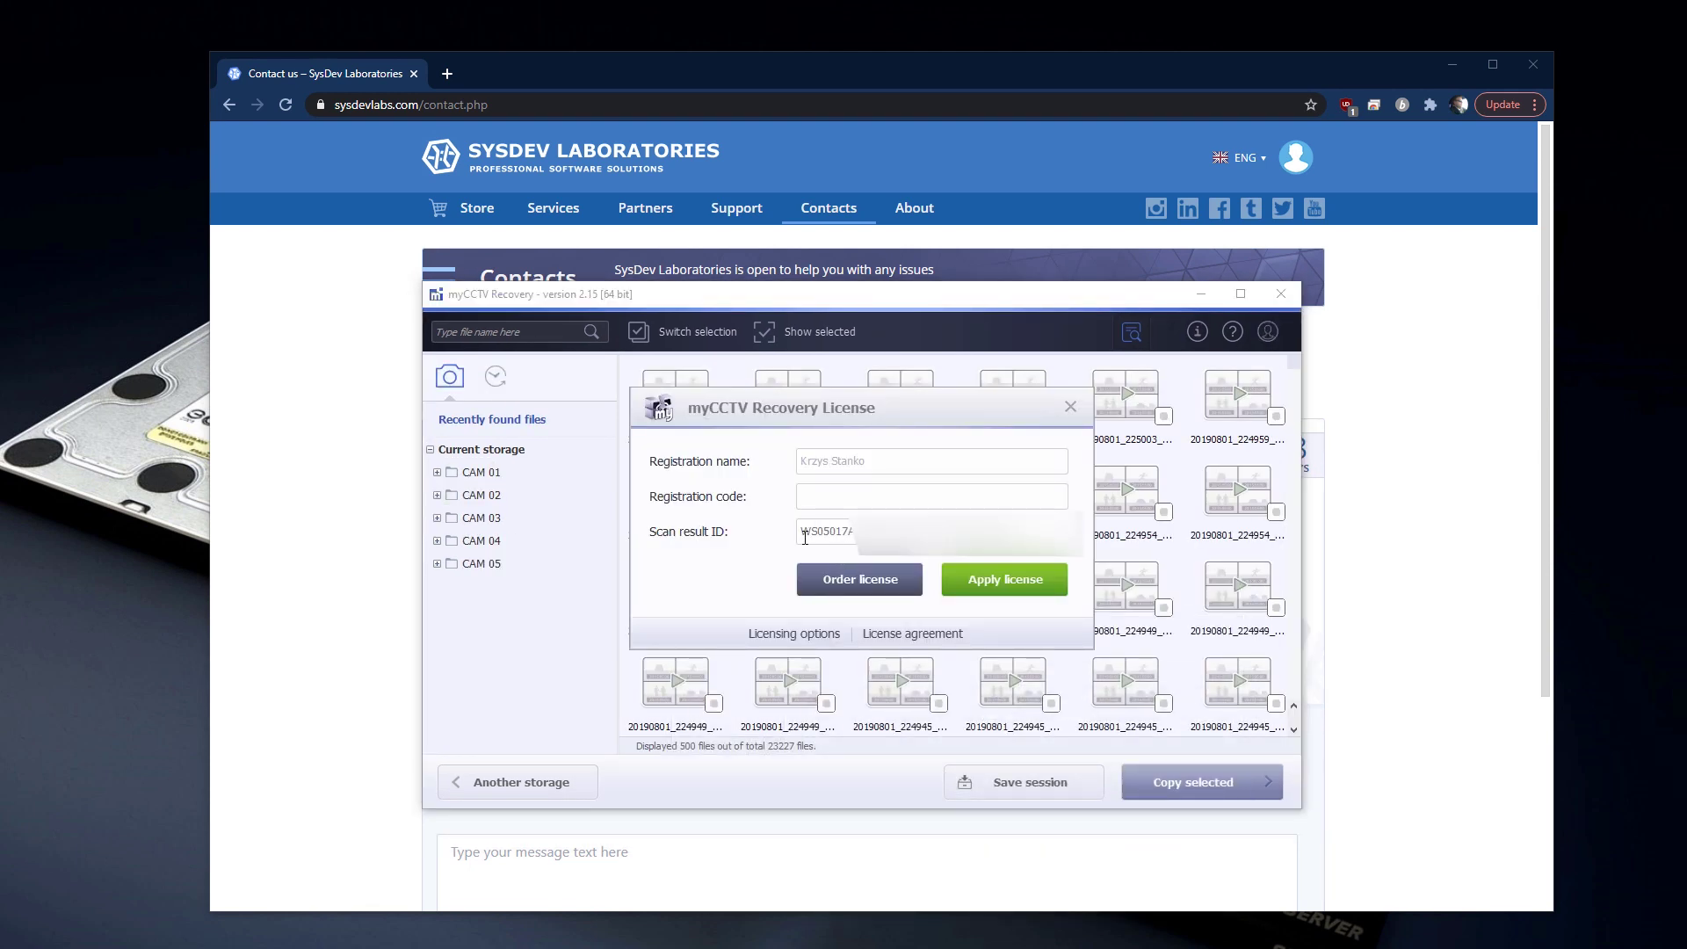
left_click_drag(801, 531, 1015, 532)
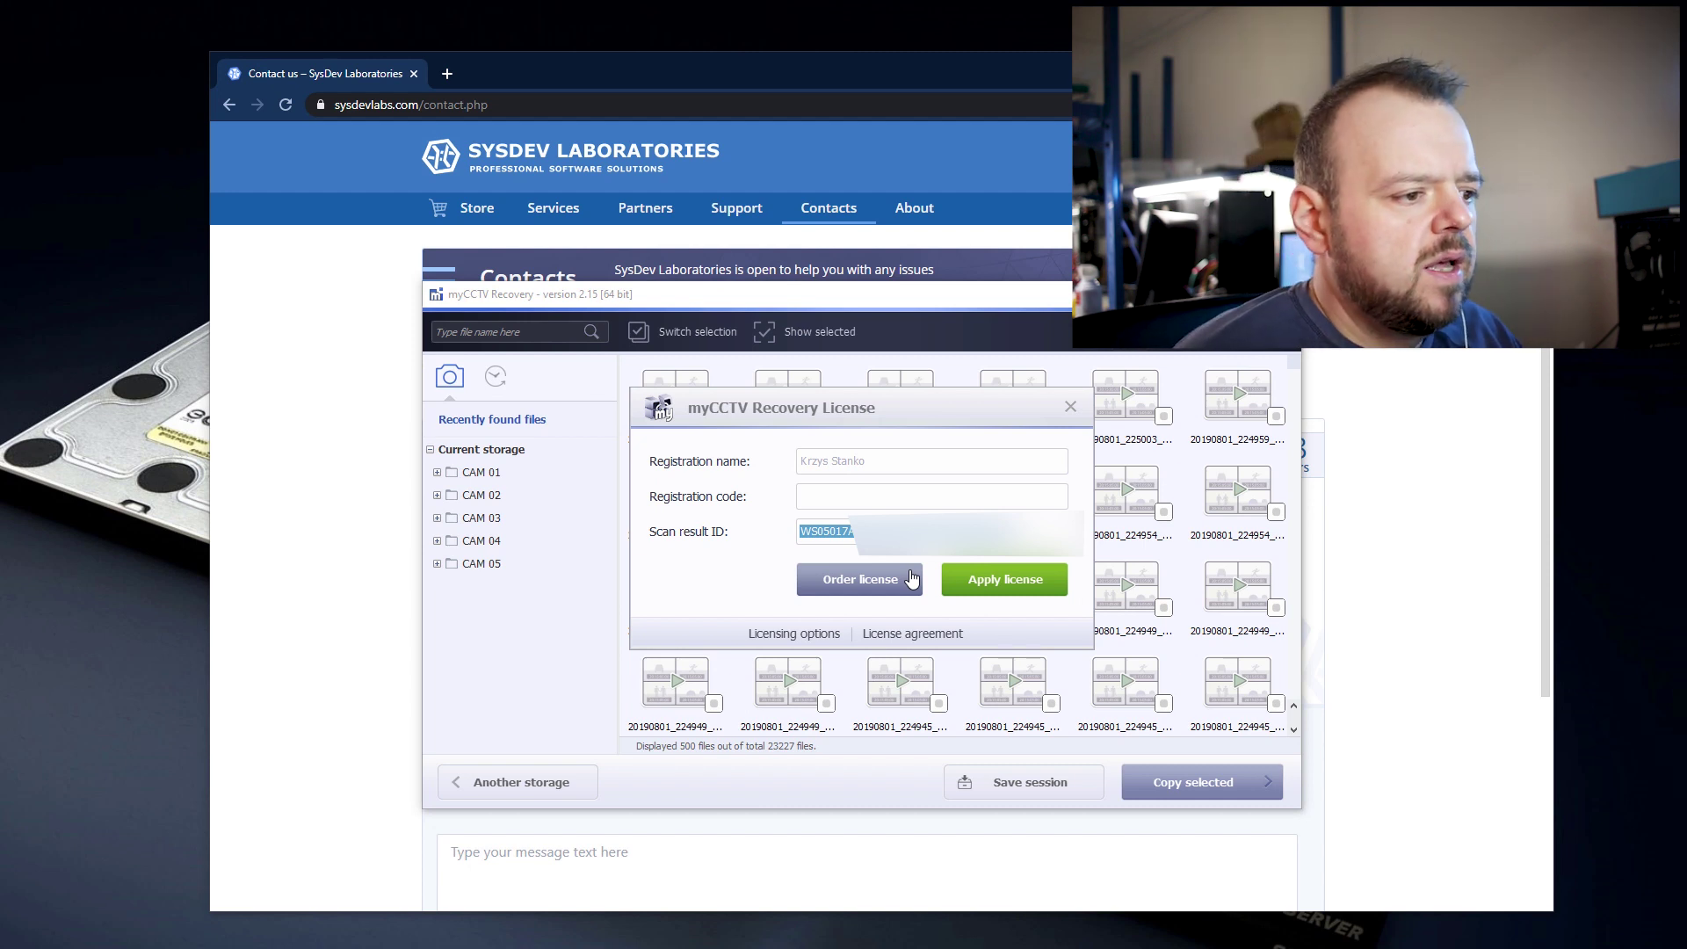
left_click(956, 469)
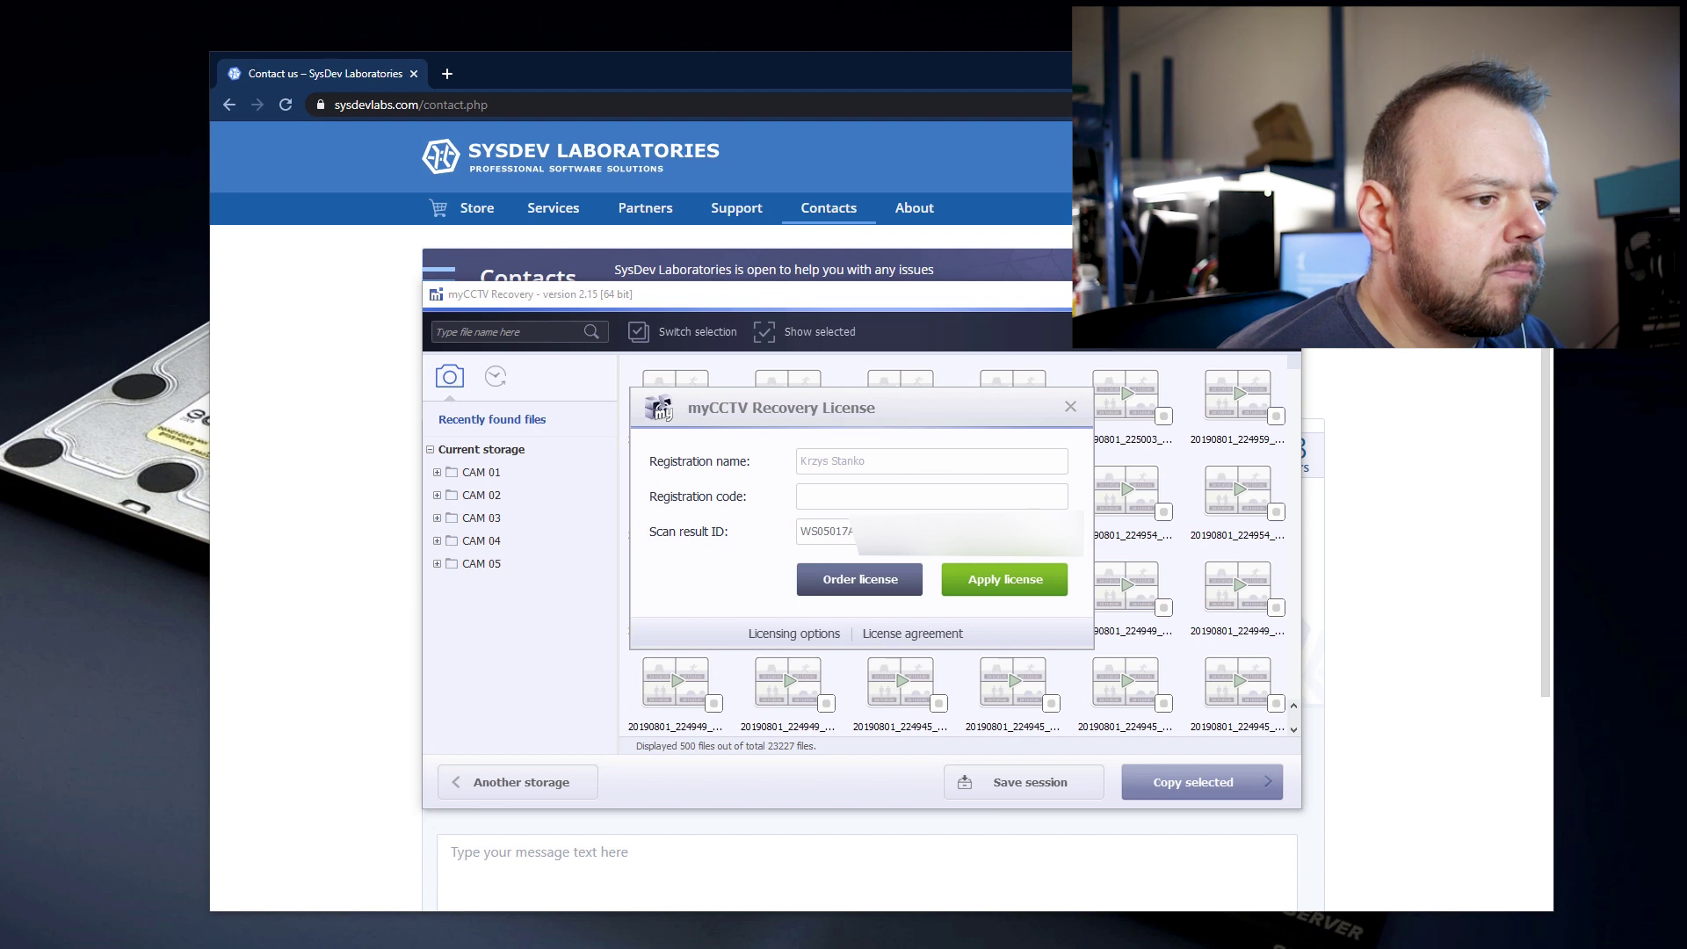
double_click(826, 531)
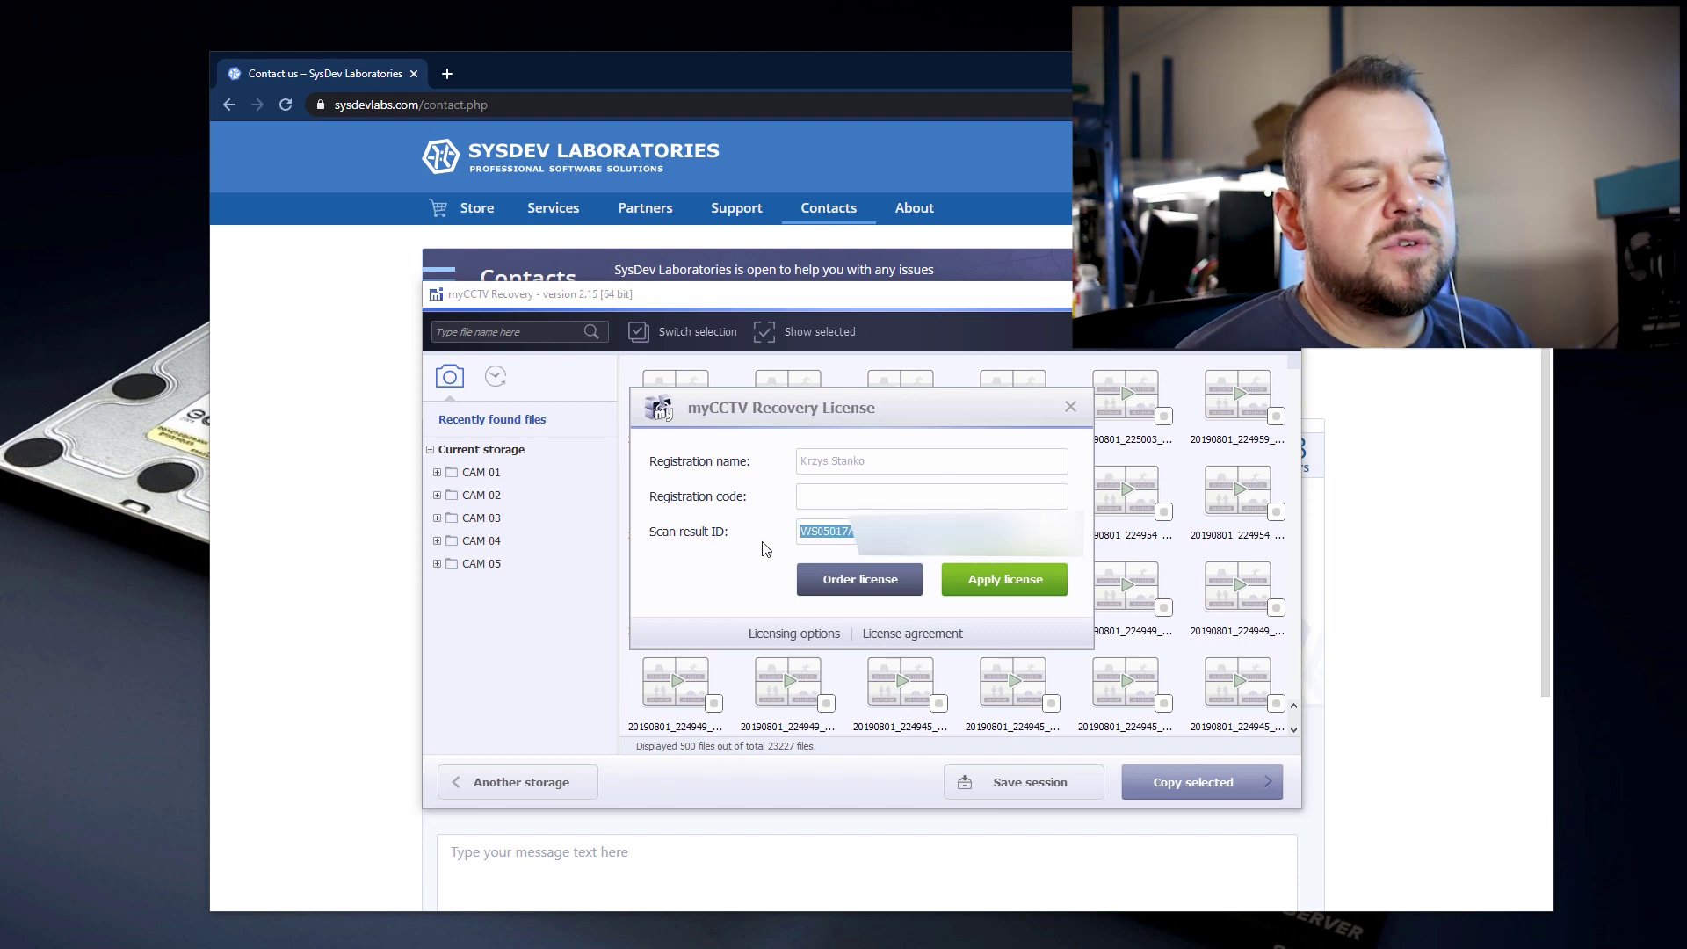
left_click(1071, 409)
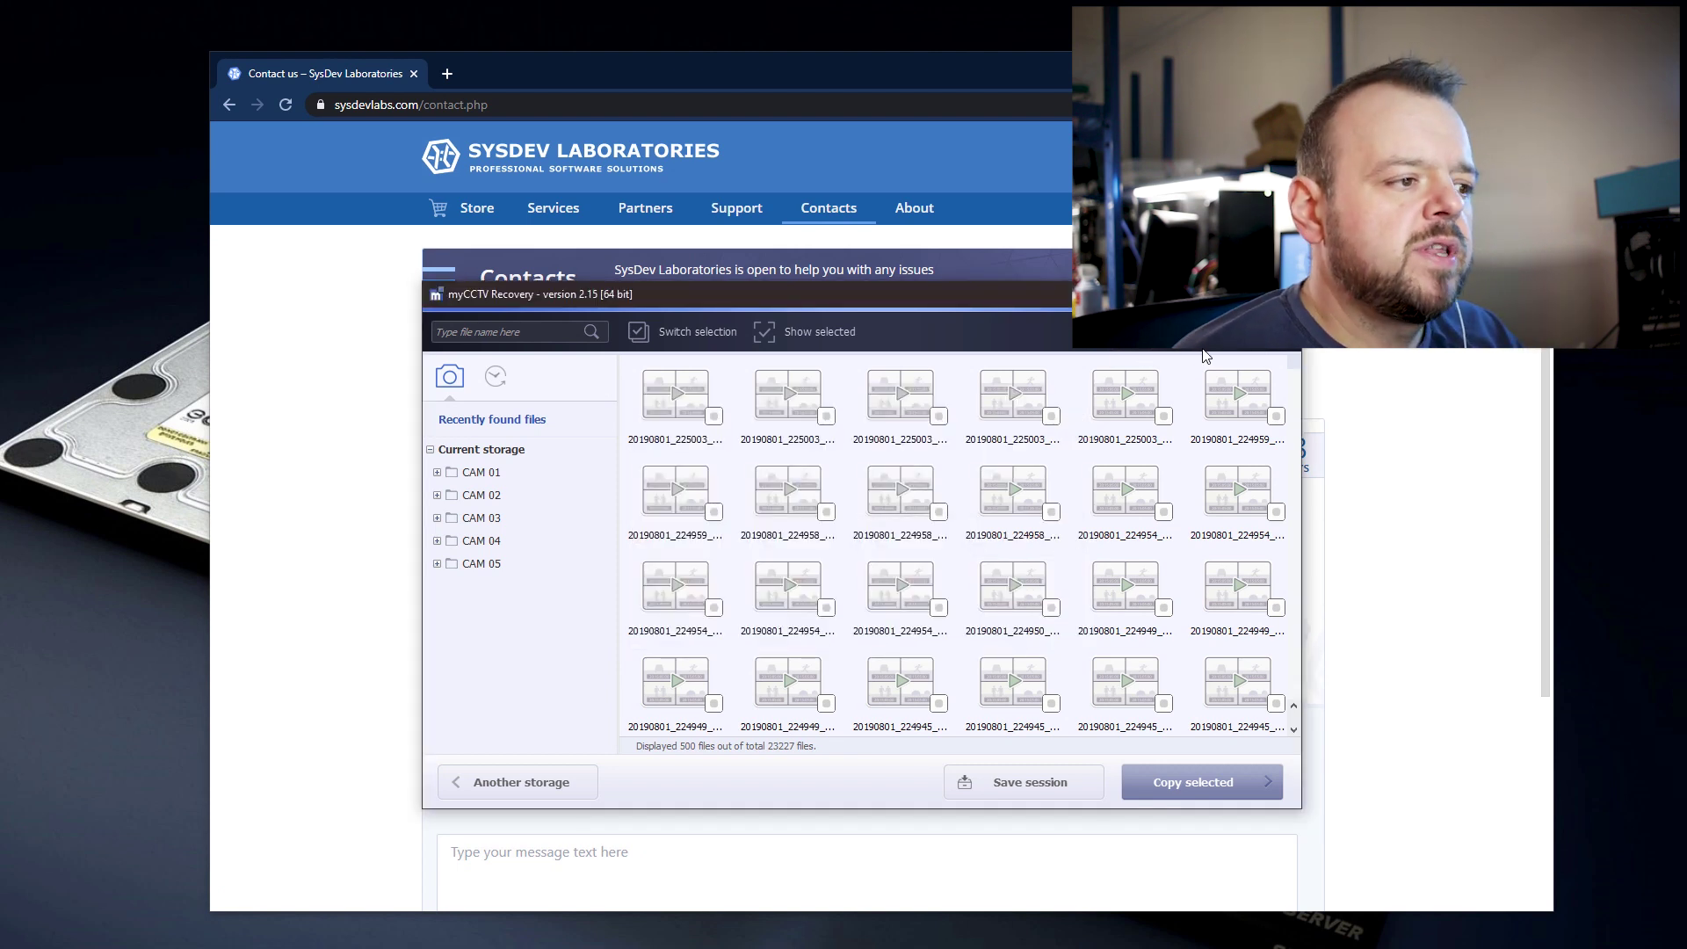
left_click(694, 394)
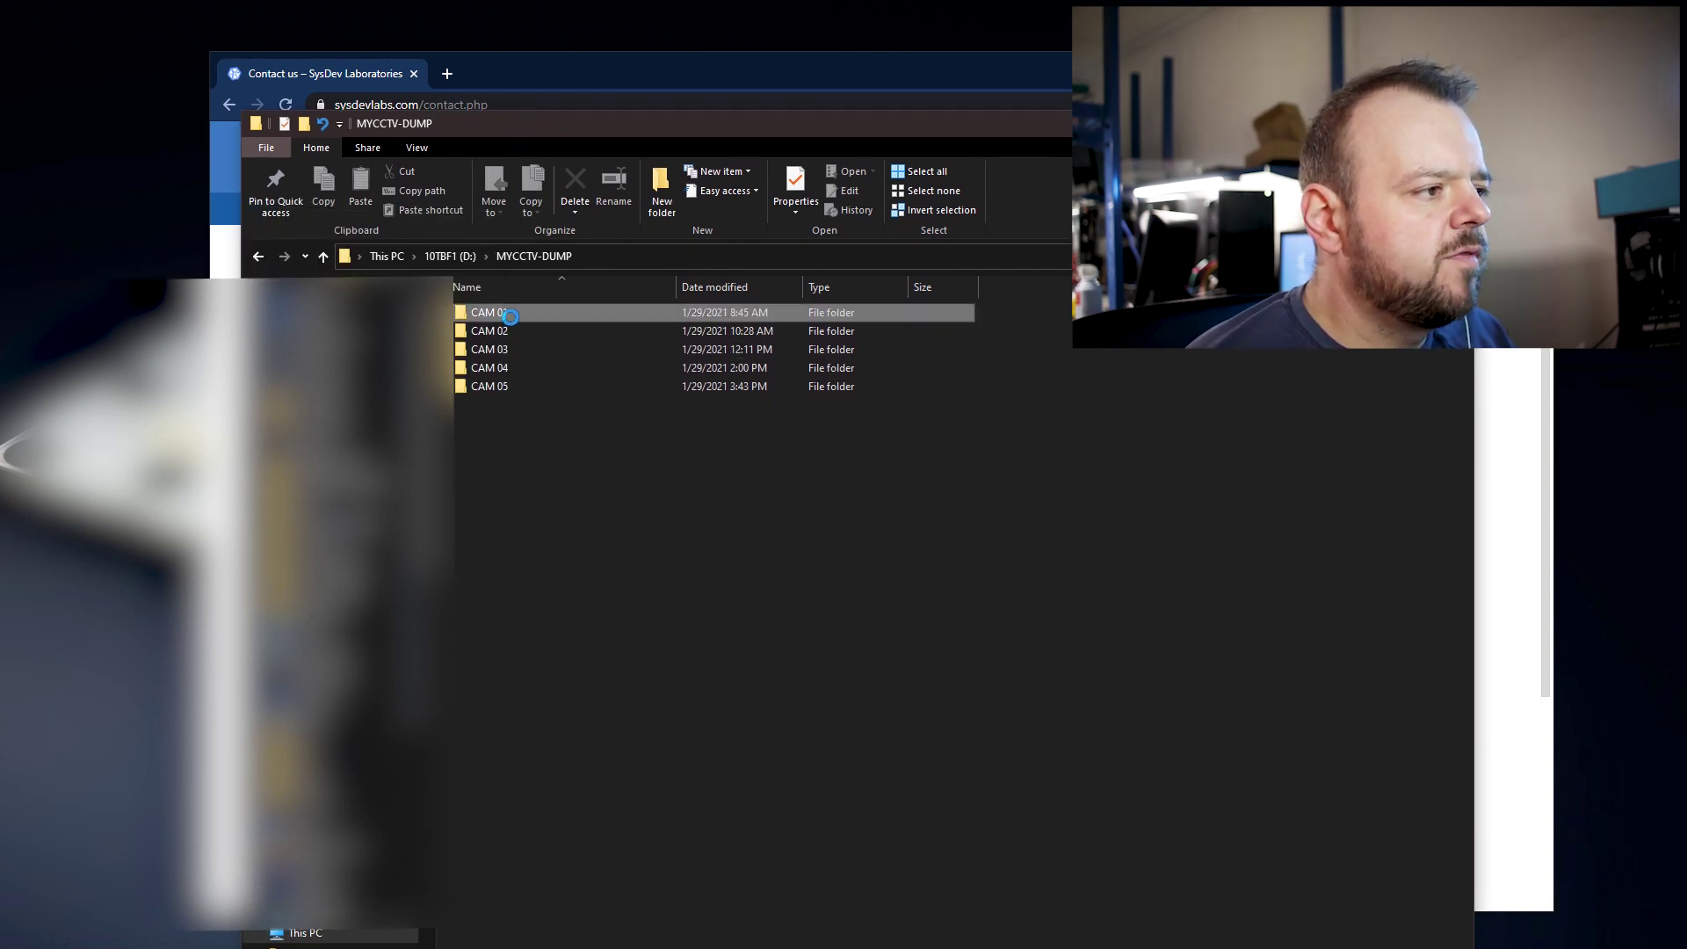
- In File Explorer, browse MYCCTV-DUMP to CAM 01 > 2019 > 07. July > 31 > 10 and play 20190731_105742_CAM1.avi
double_click(510, 314)
double_click(508, 315)
double_click(514, 314)
double_click(522, 315)
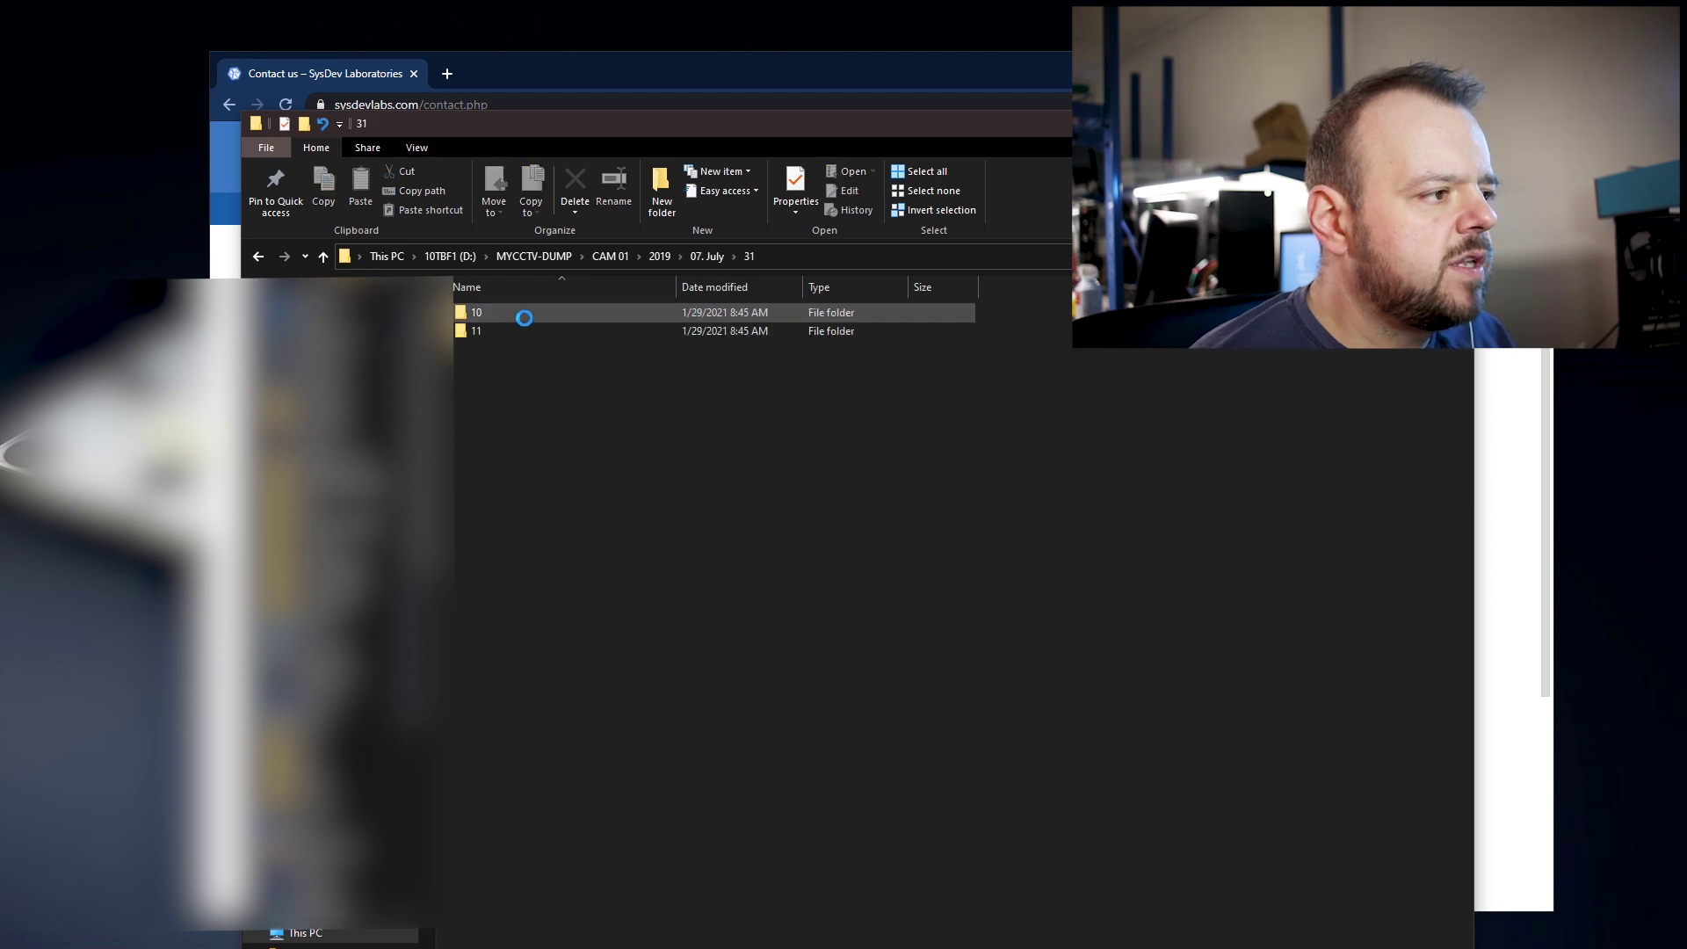
double_click(524, 314)
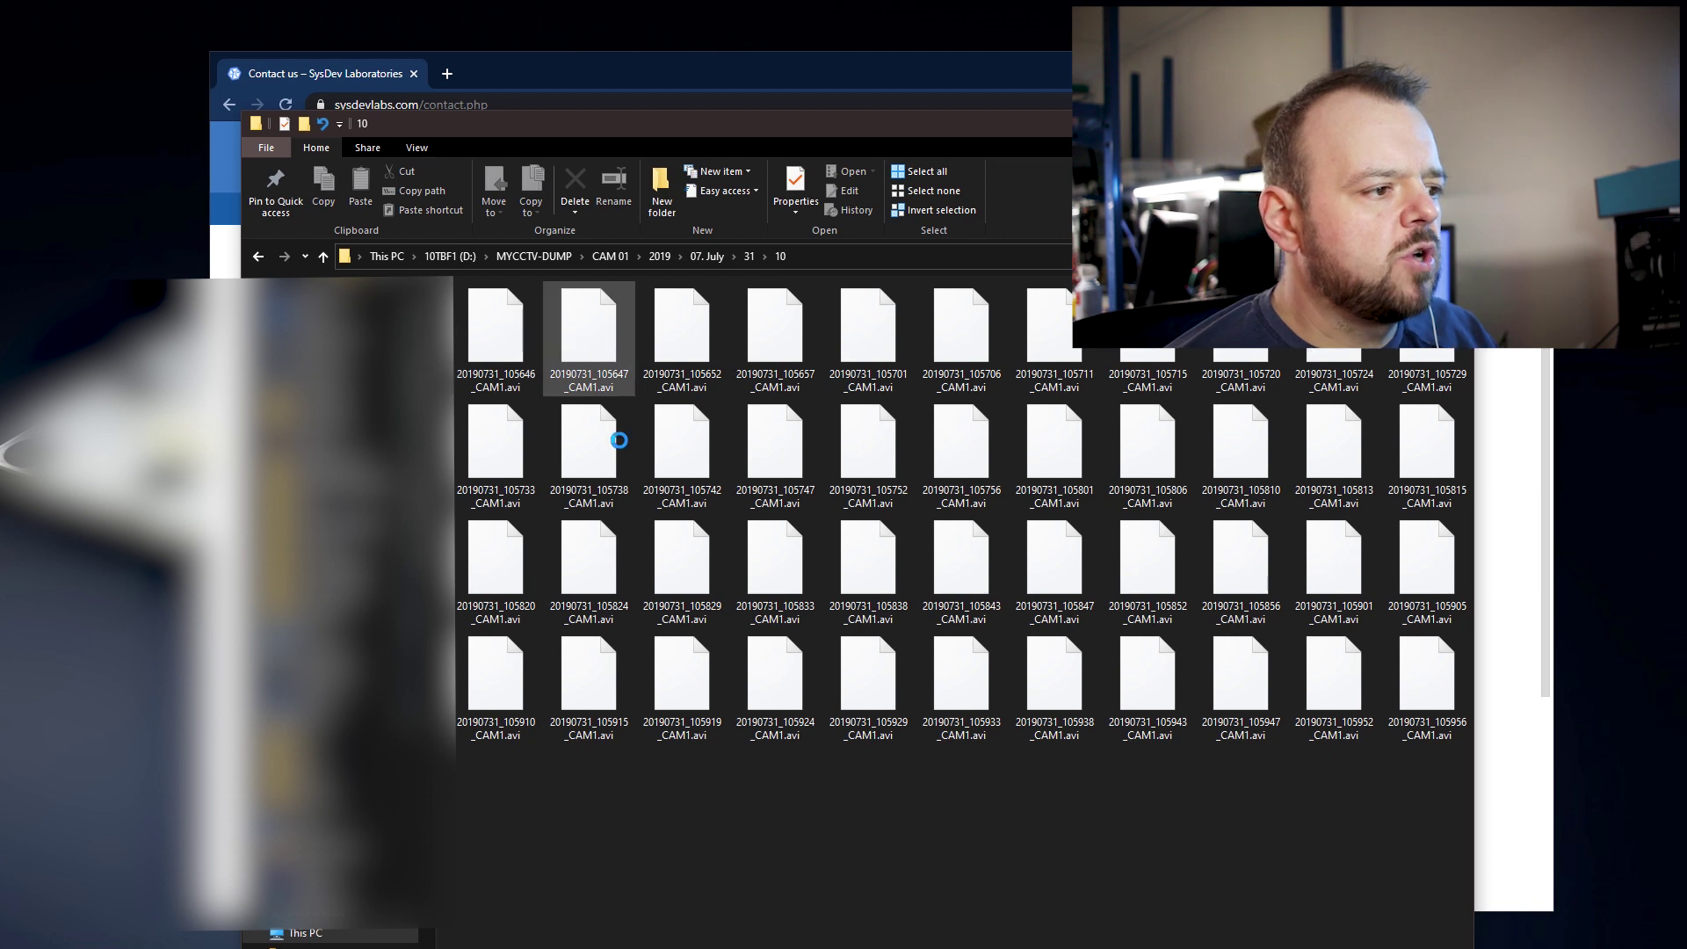
left_click(700, 467)
double_click(700, 467)
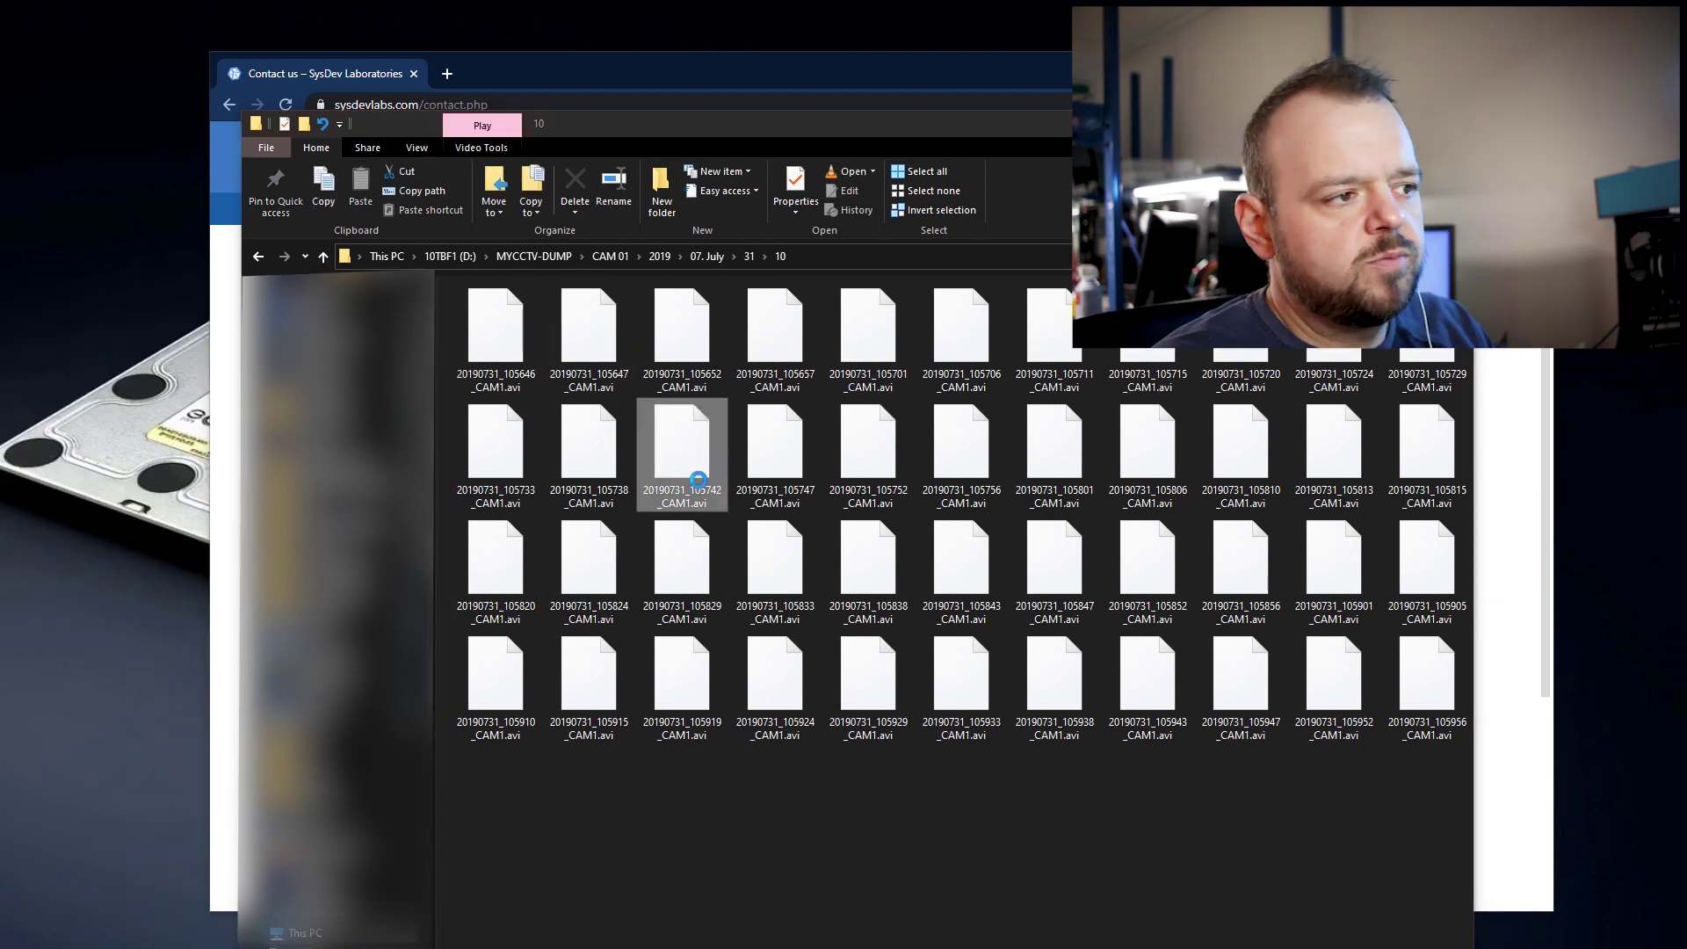